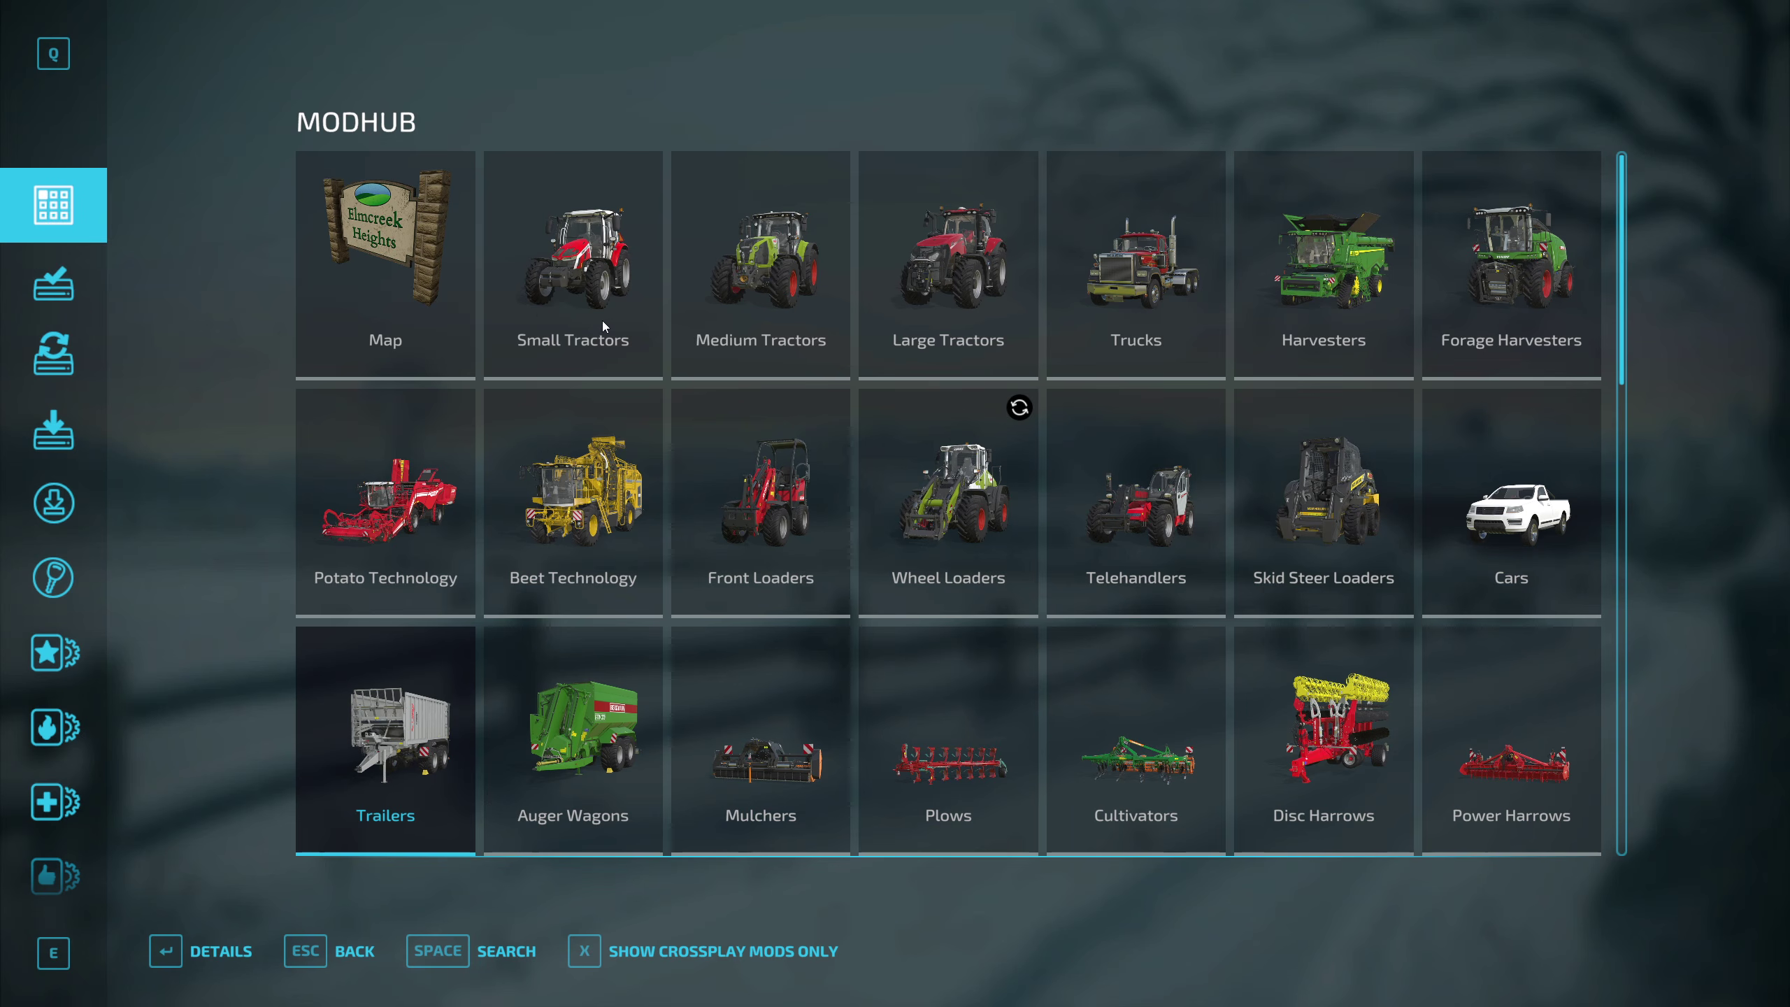
Step: Look through the mods offered in the Small Tractors, Telehandlers, Harvesters, Map and Cars categories of the ModHub
left_click(656, 286)
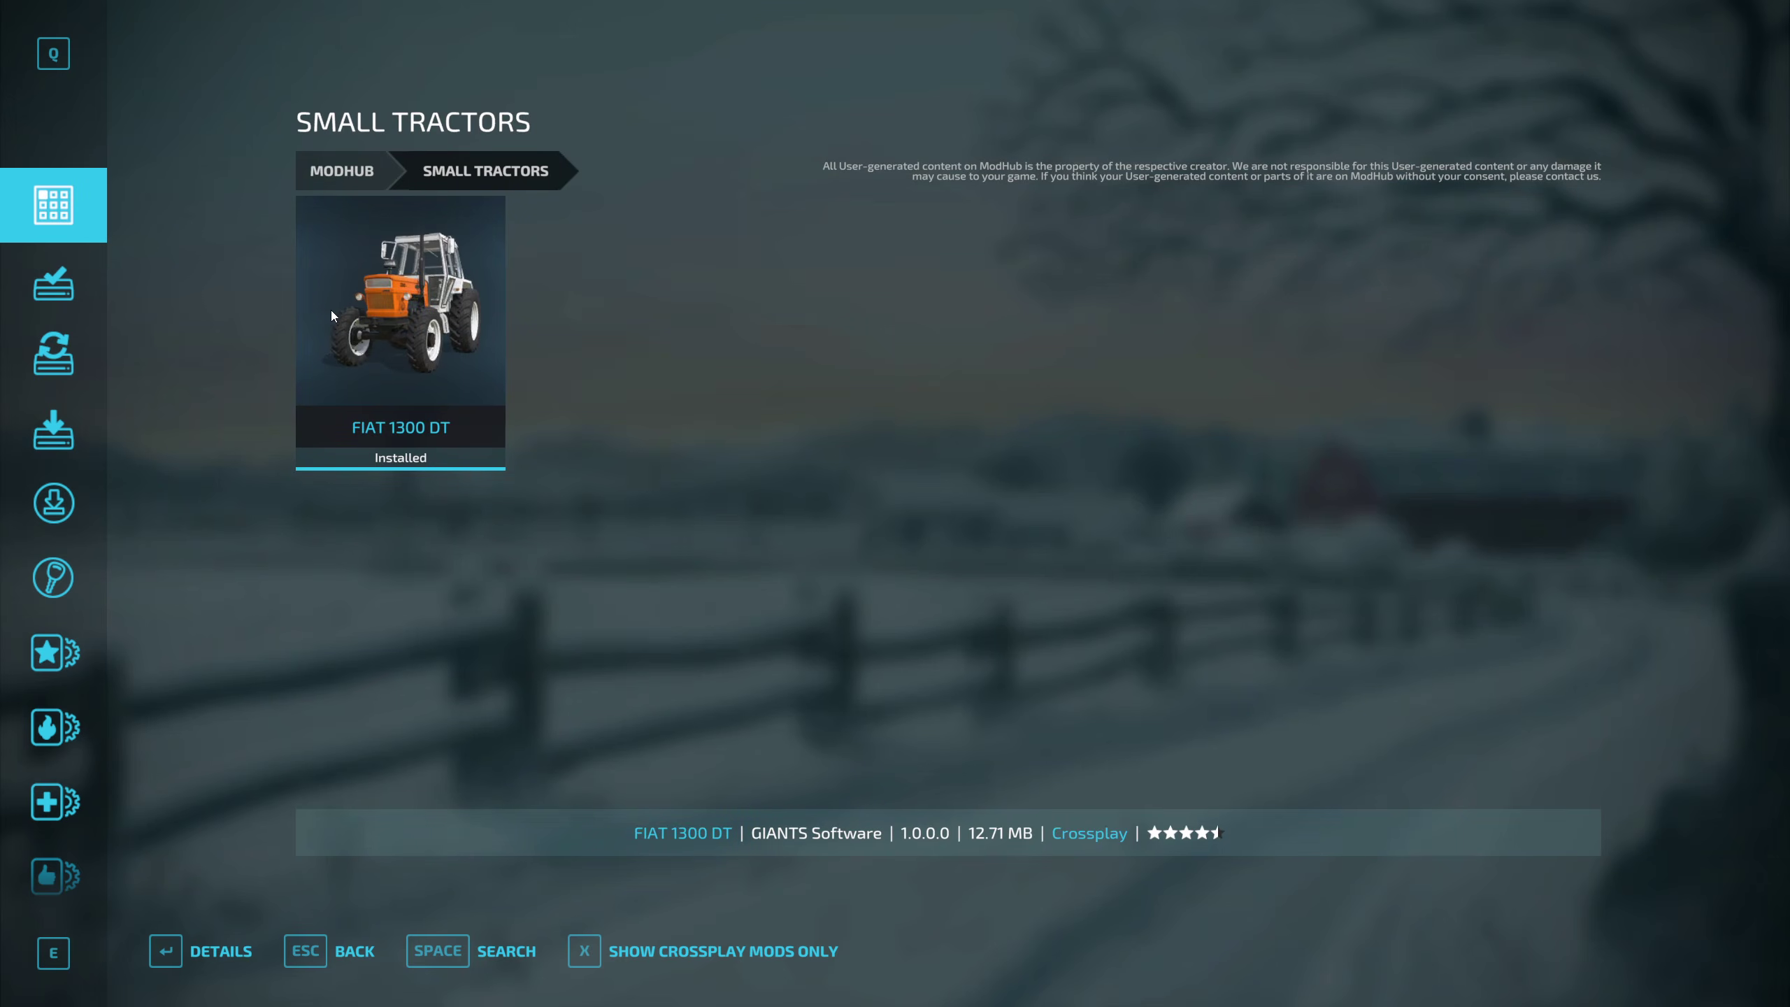
left_click(358, 941)
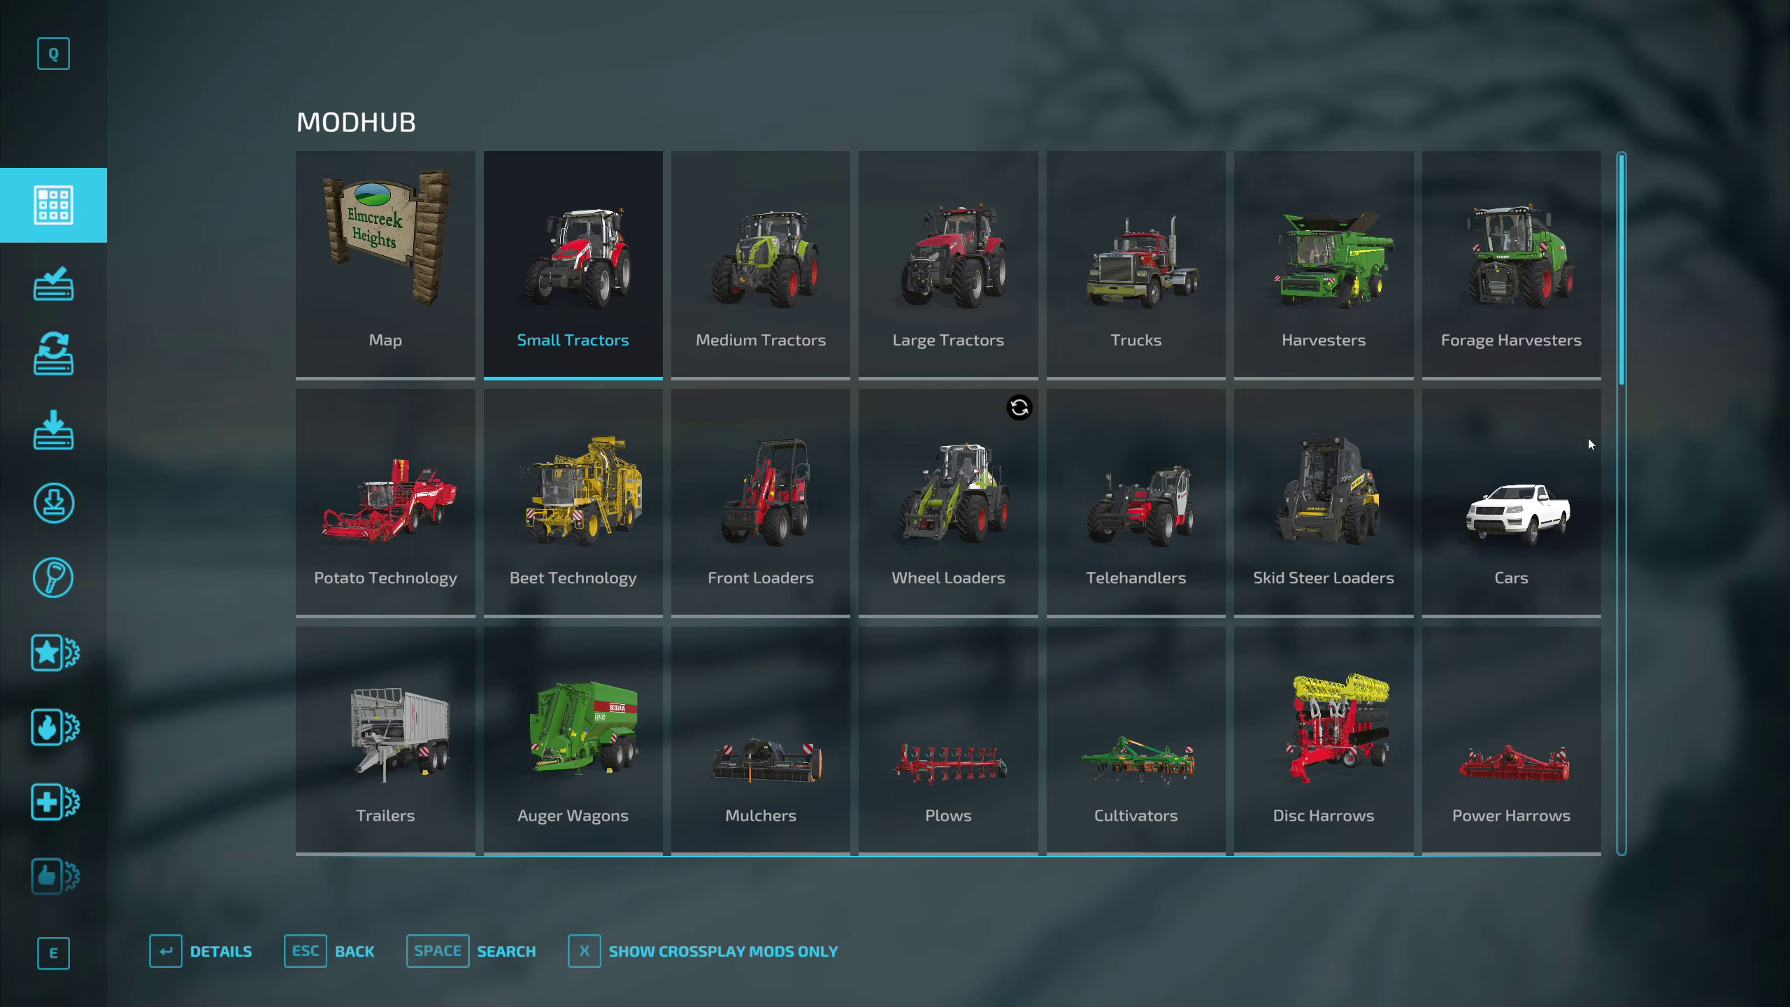
left_click(1162, 523)
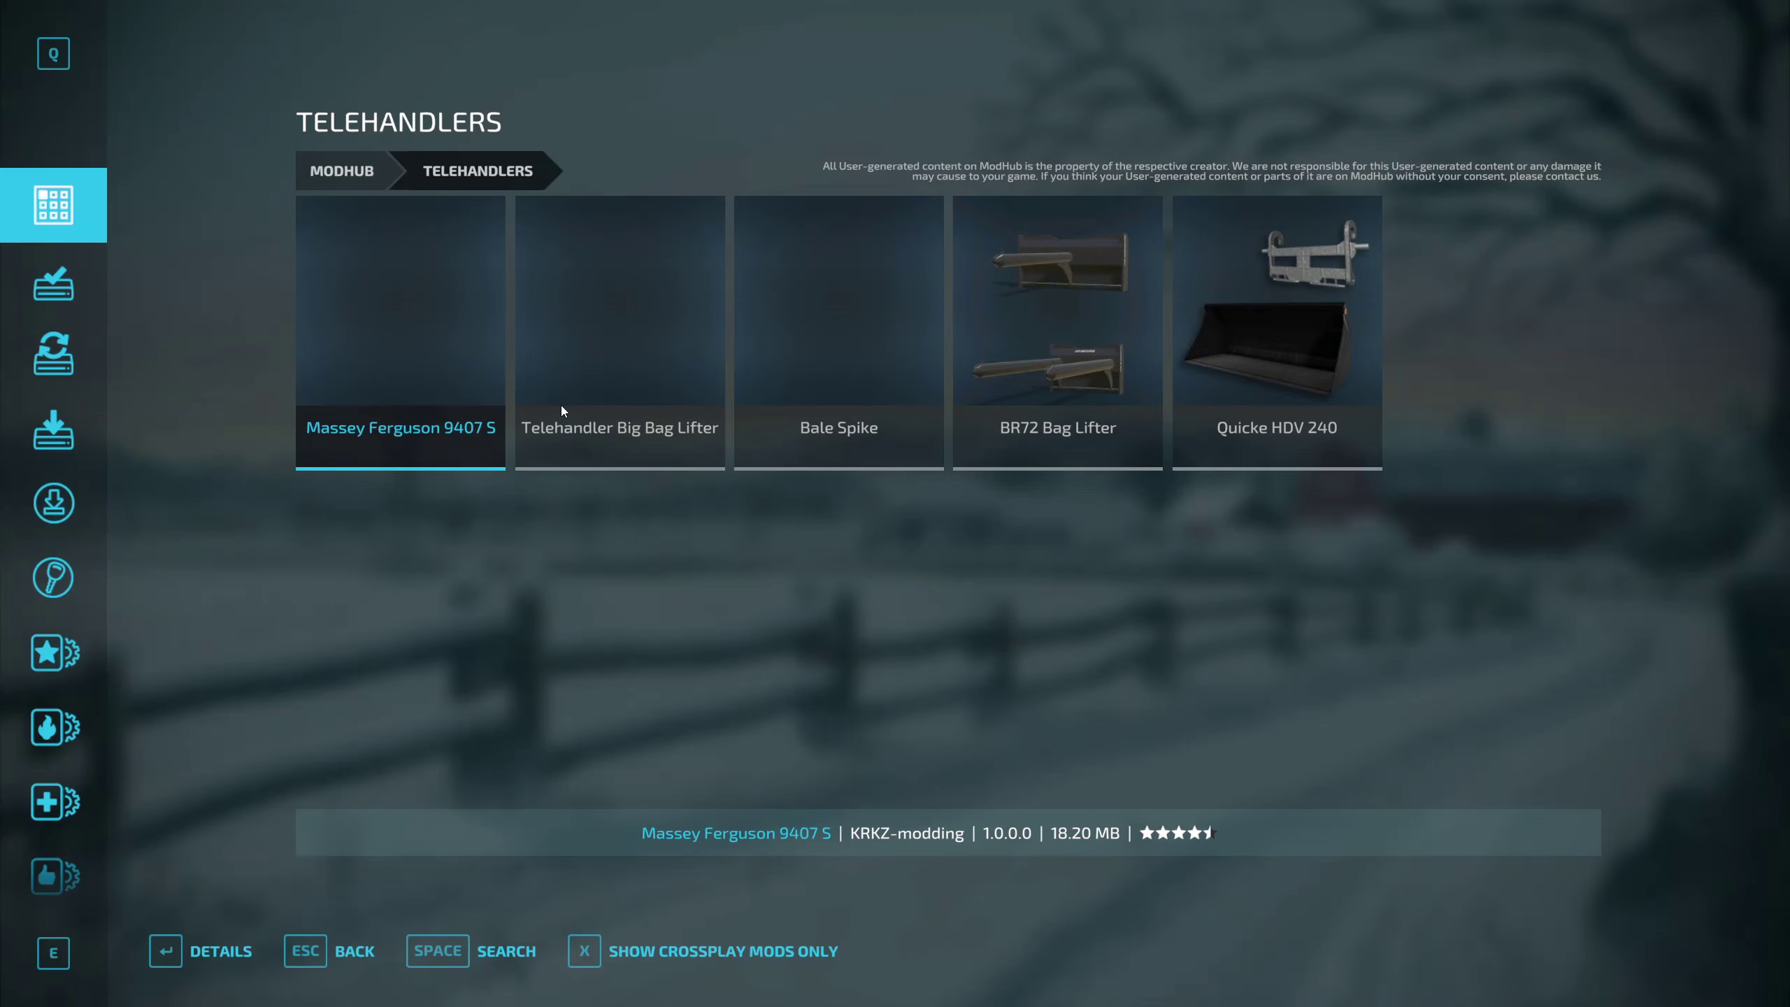
left_click(346, 950)
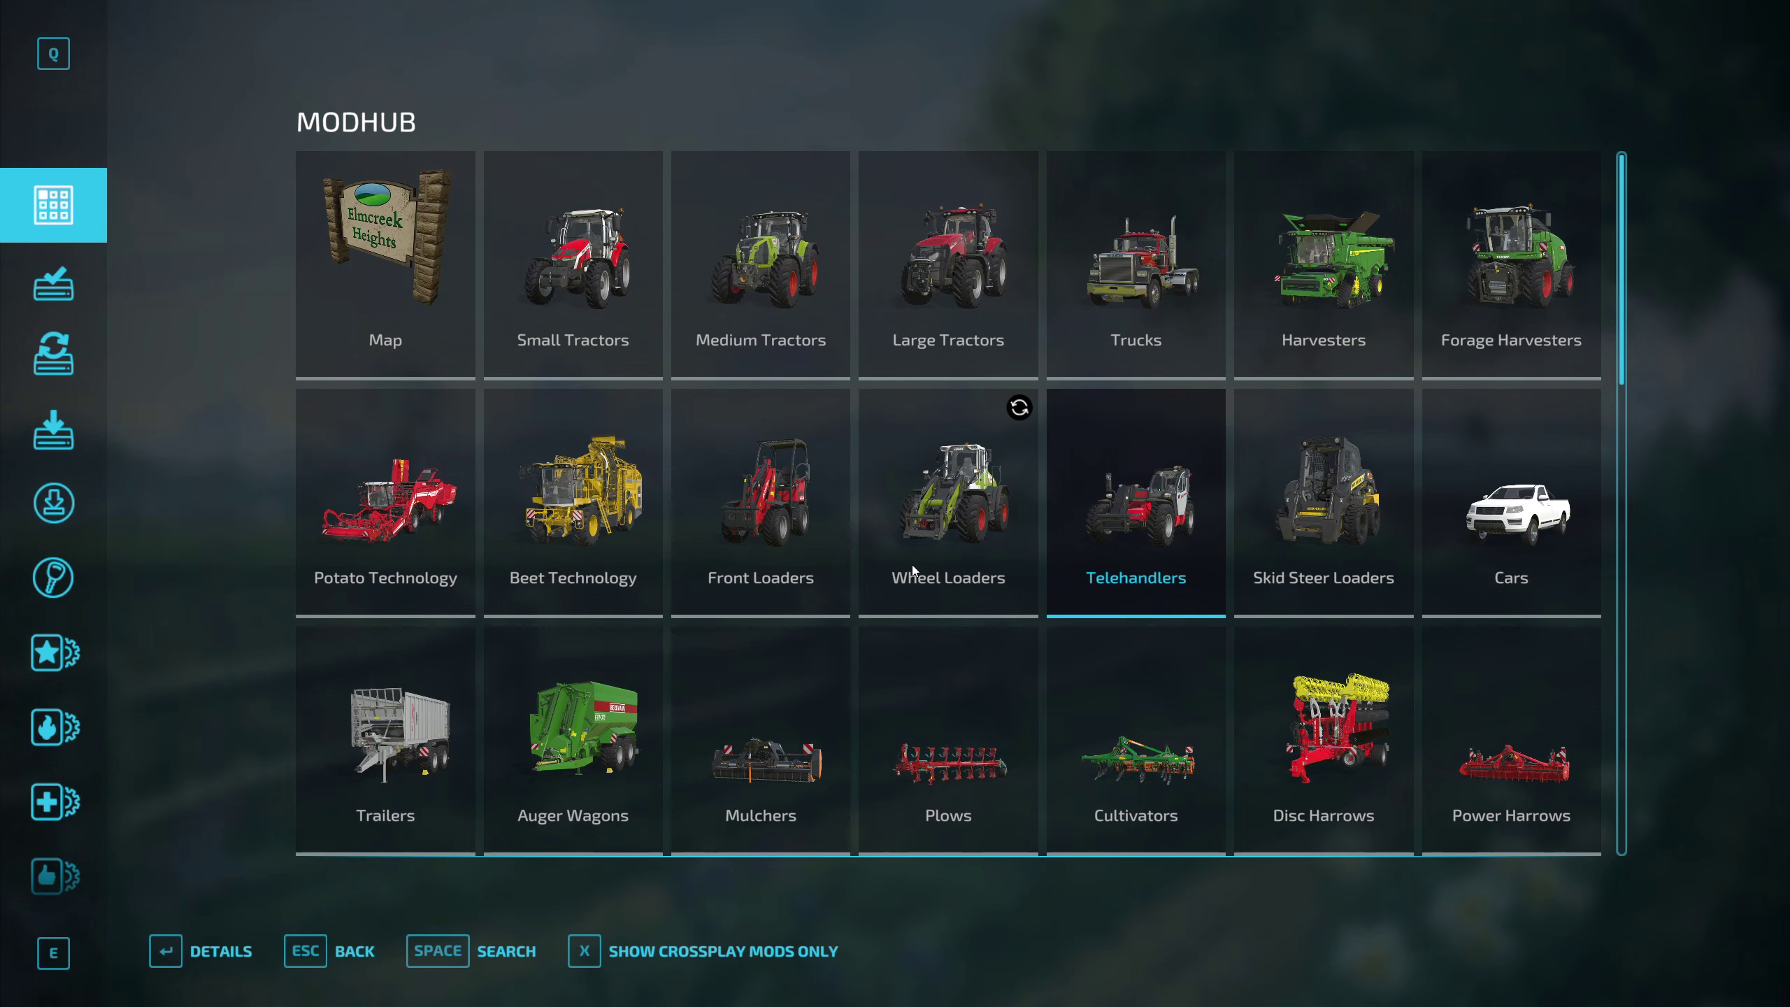
left_click(1327, 227)
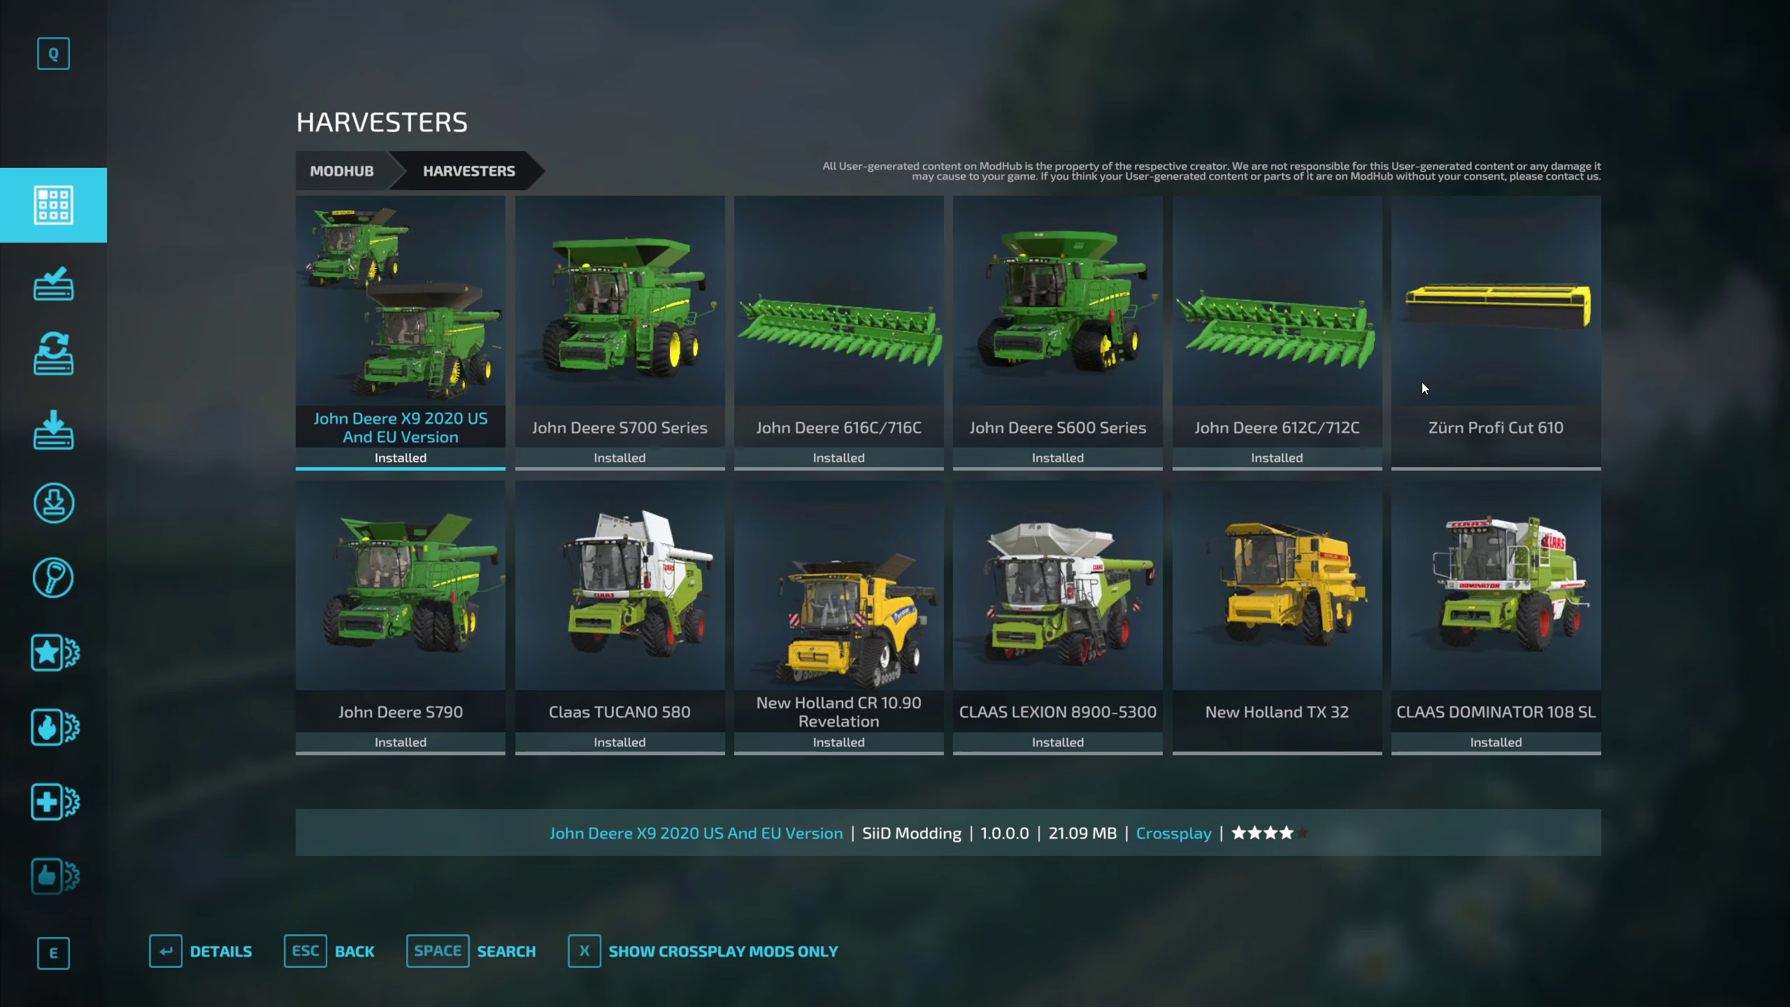
left_click(357, 947)
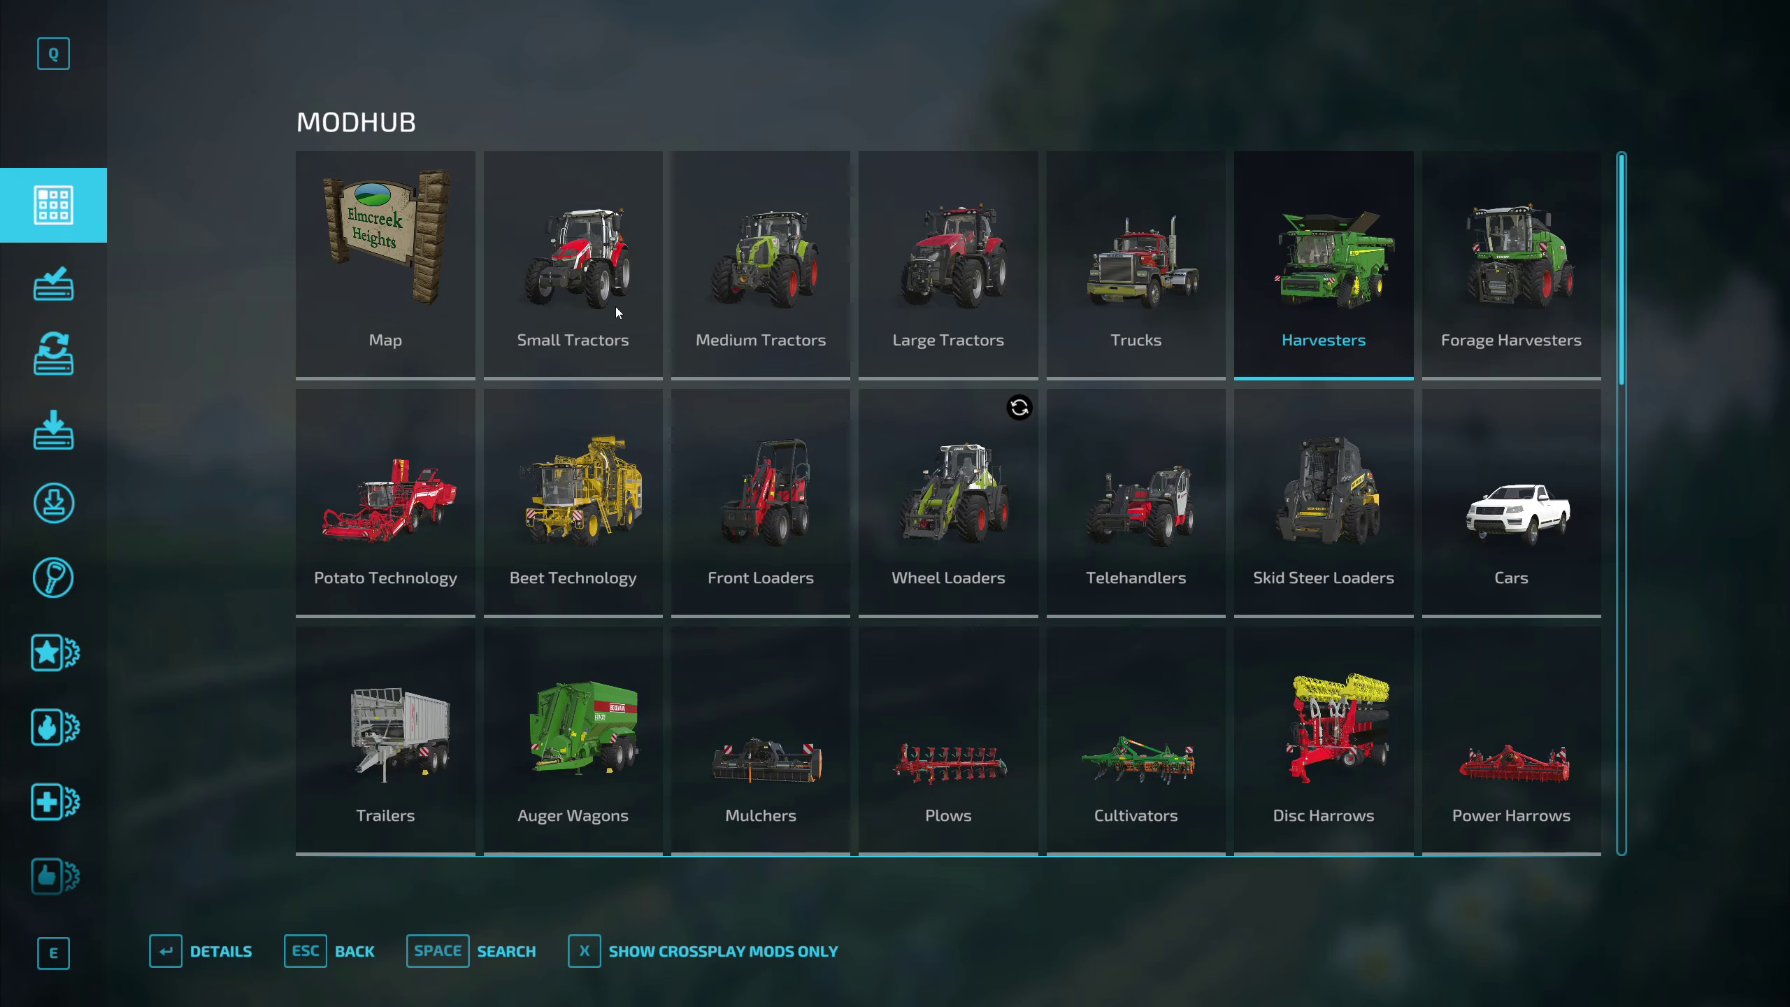
left_click(376, 251)
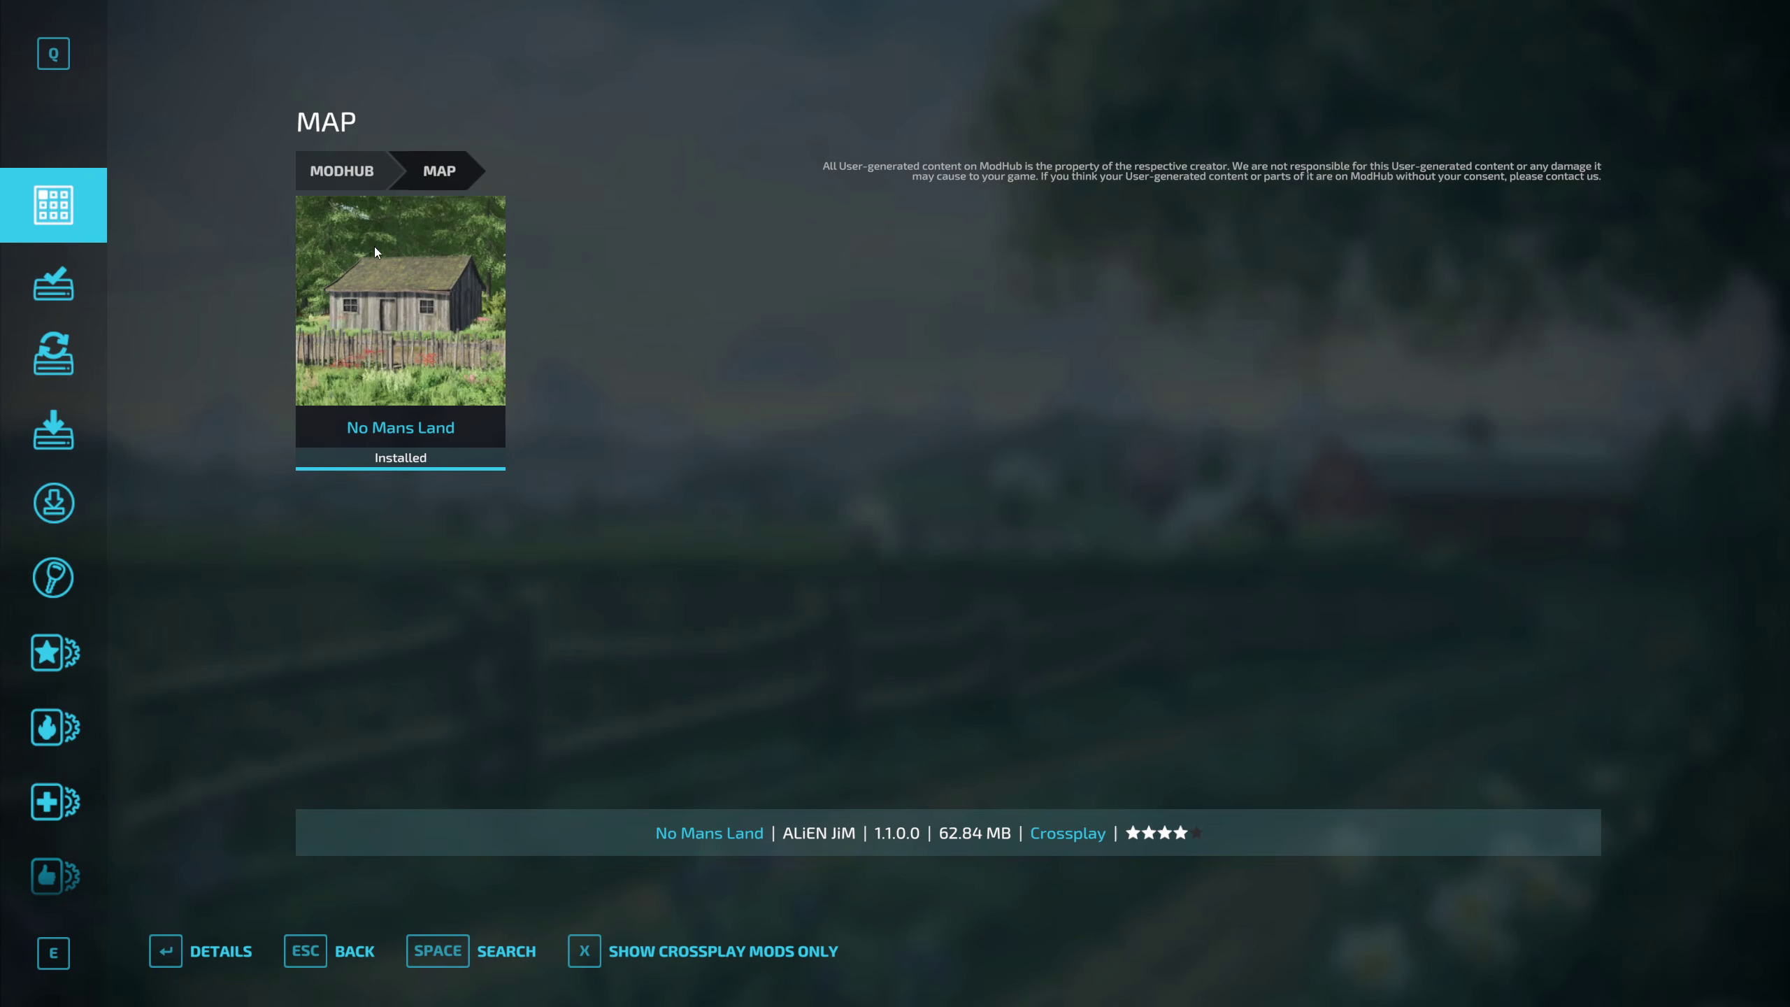
left_click(355, 950)
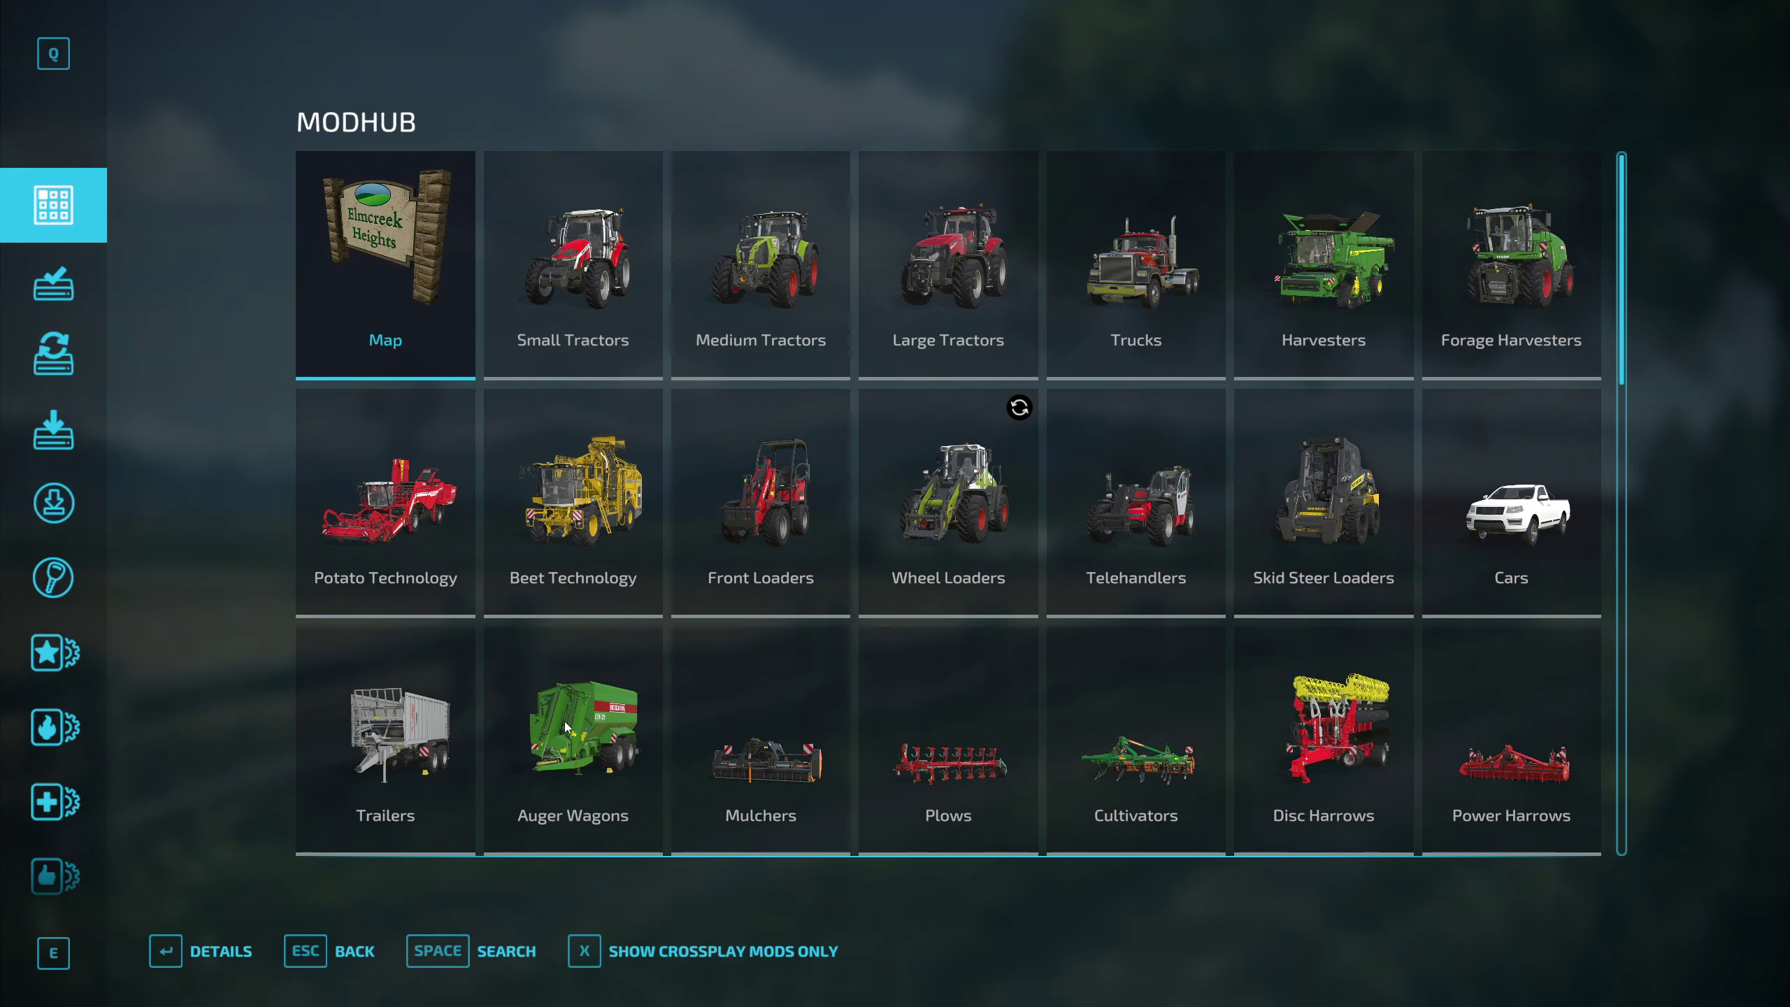
left_click(1574, 537)
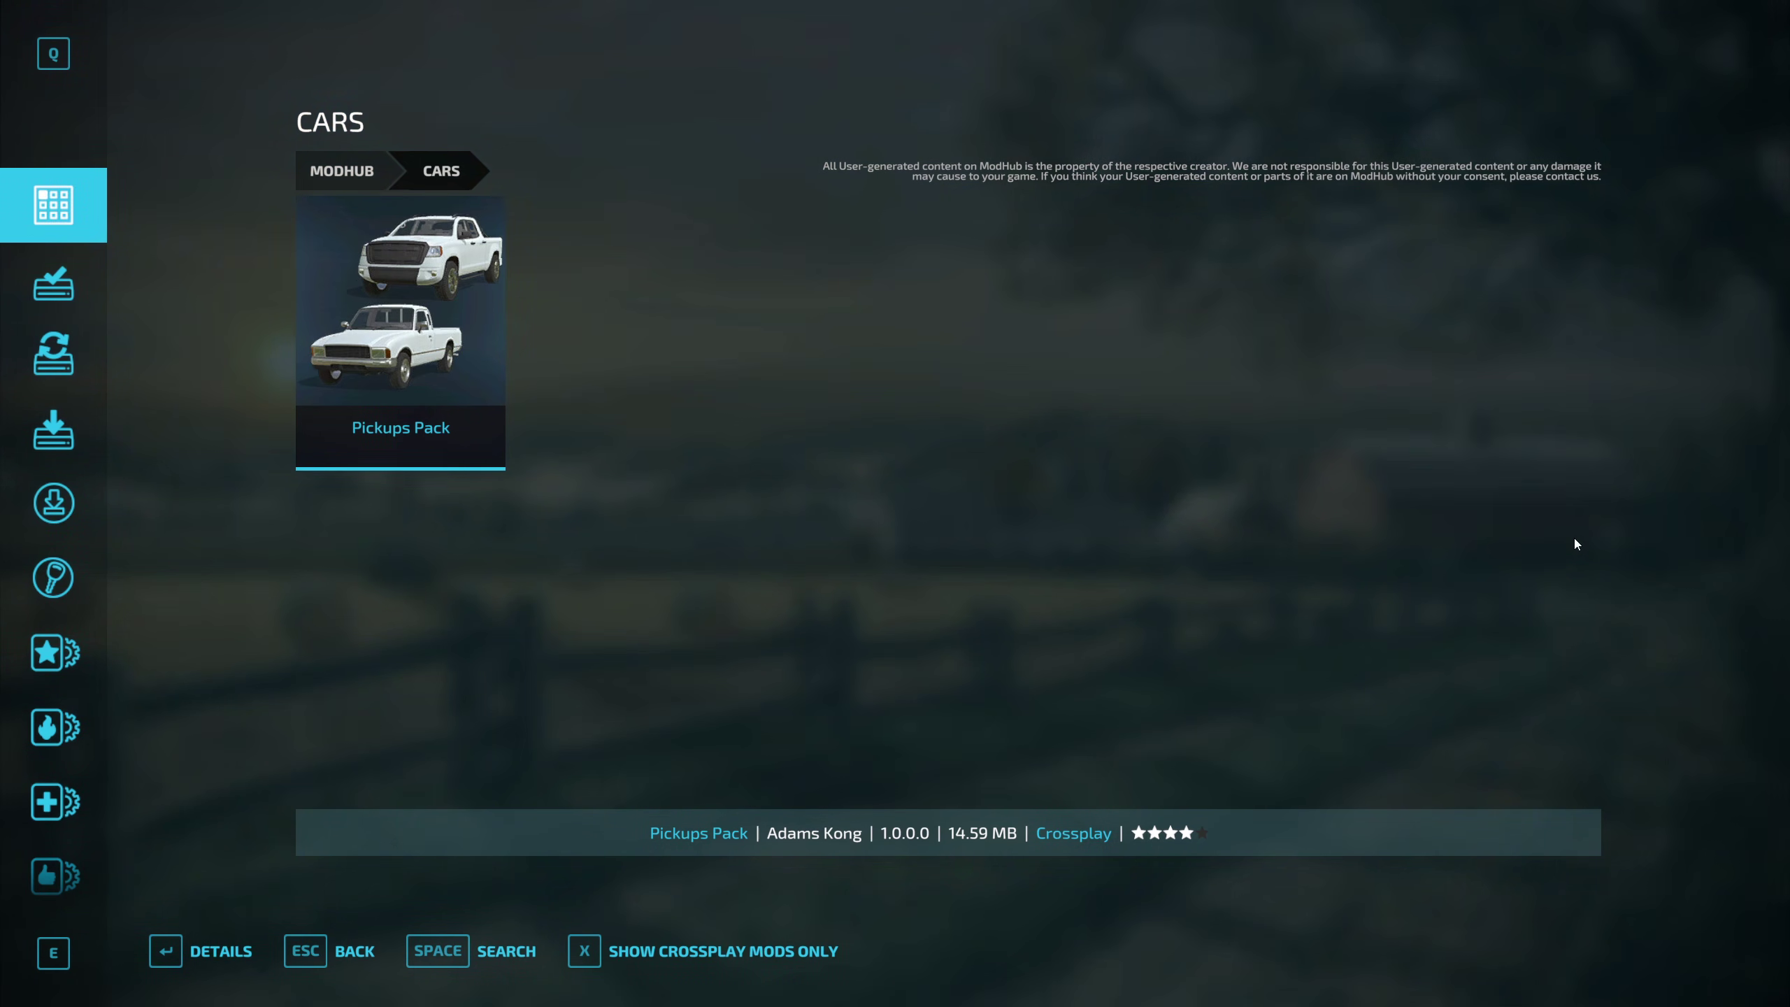
left_click(354, 951)
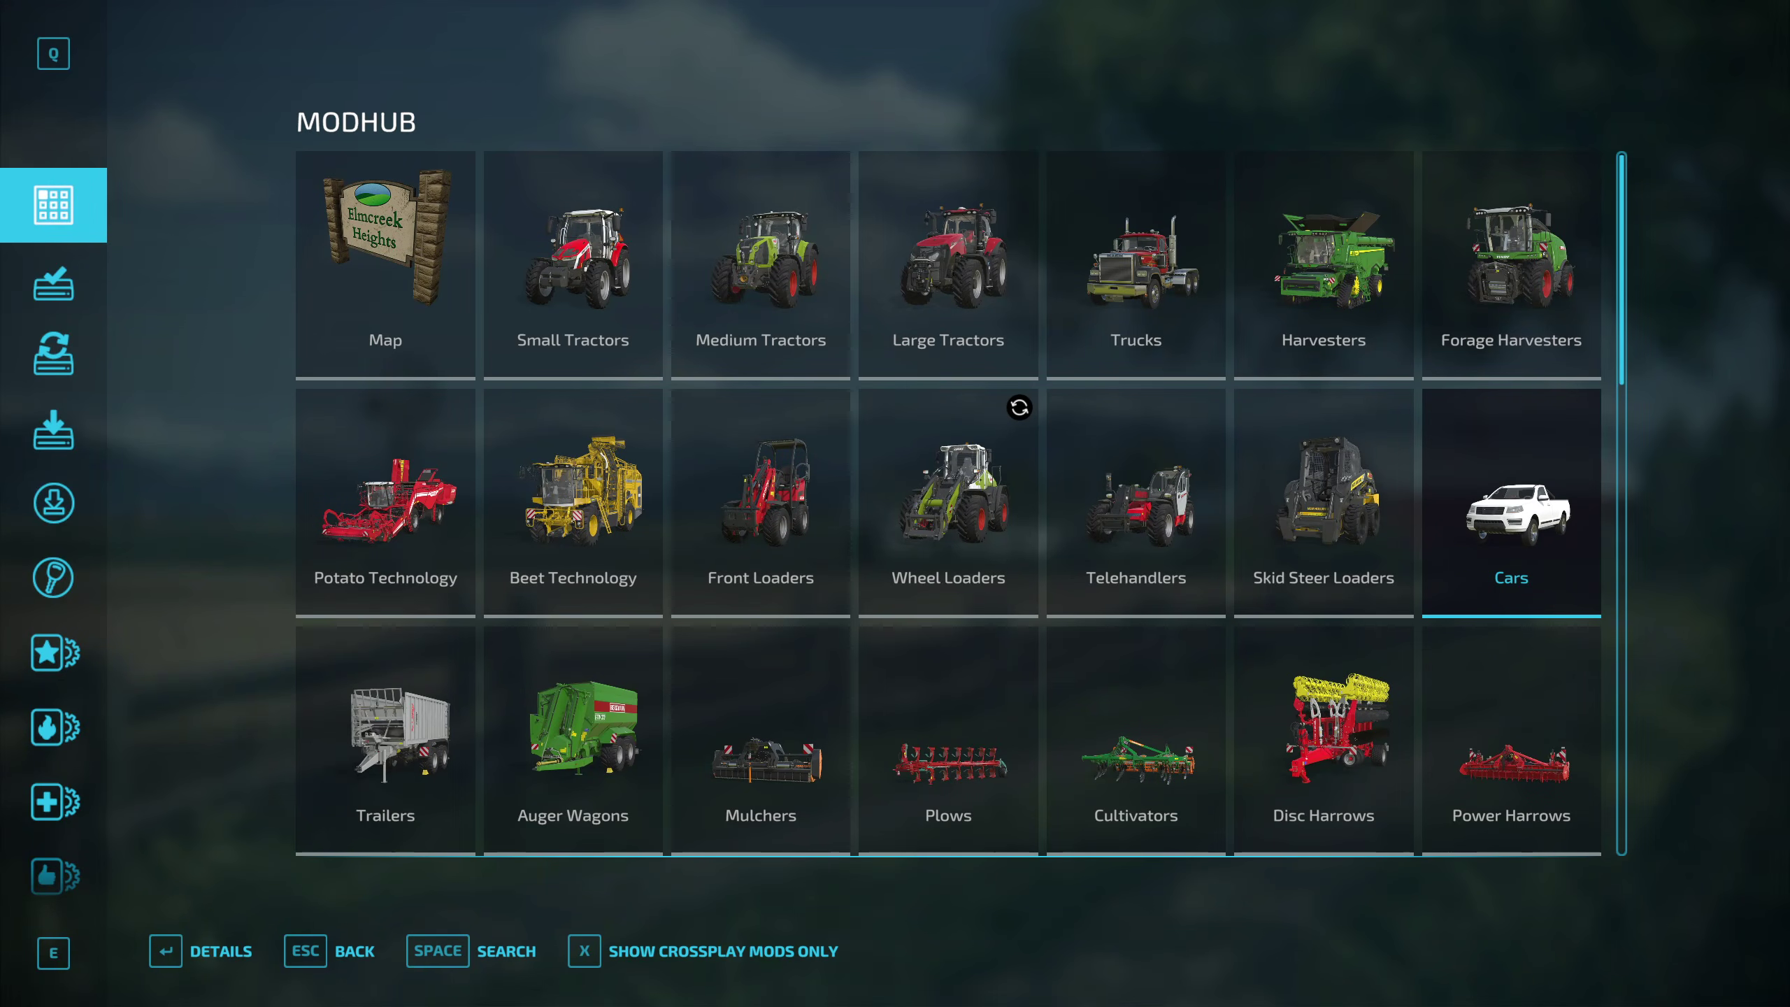
Step: Install the New Holland TX 32 mod from the Harvesters category and leave the ModHub
left_click(1322, 253)
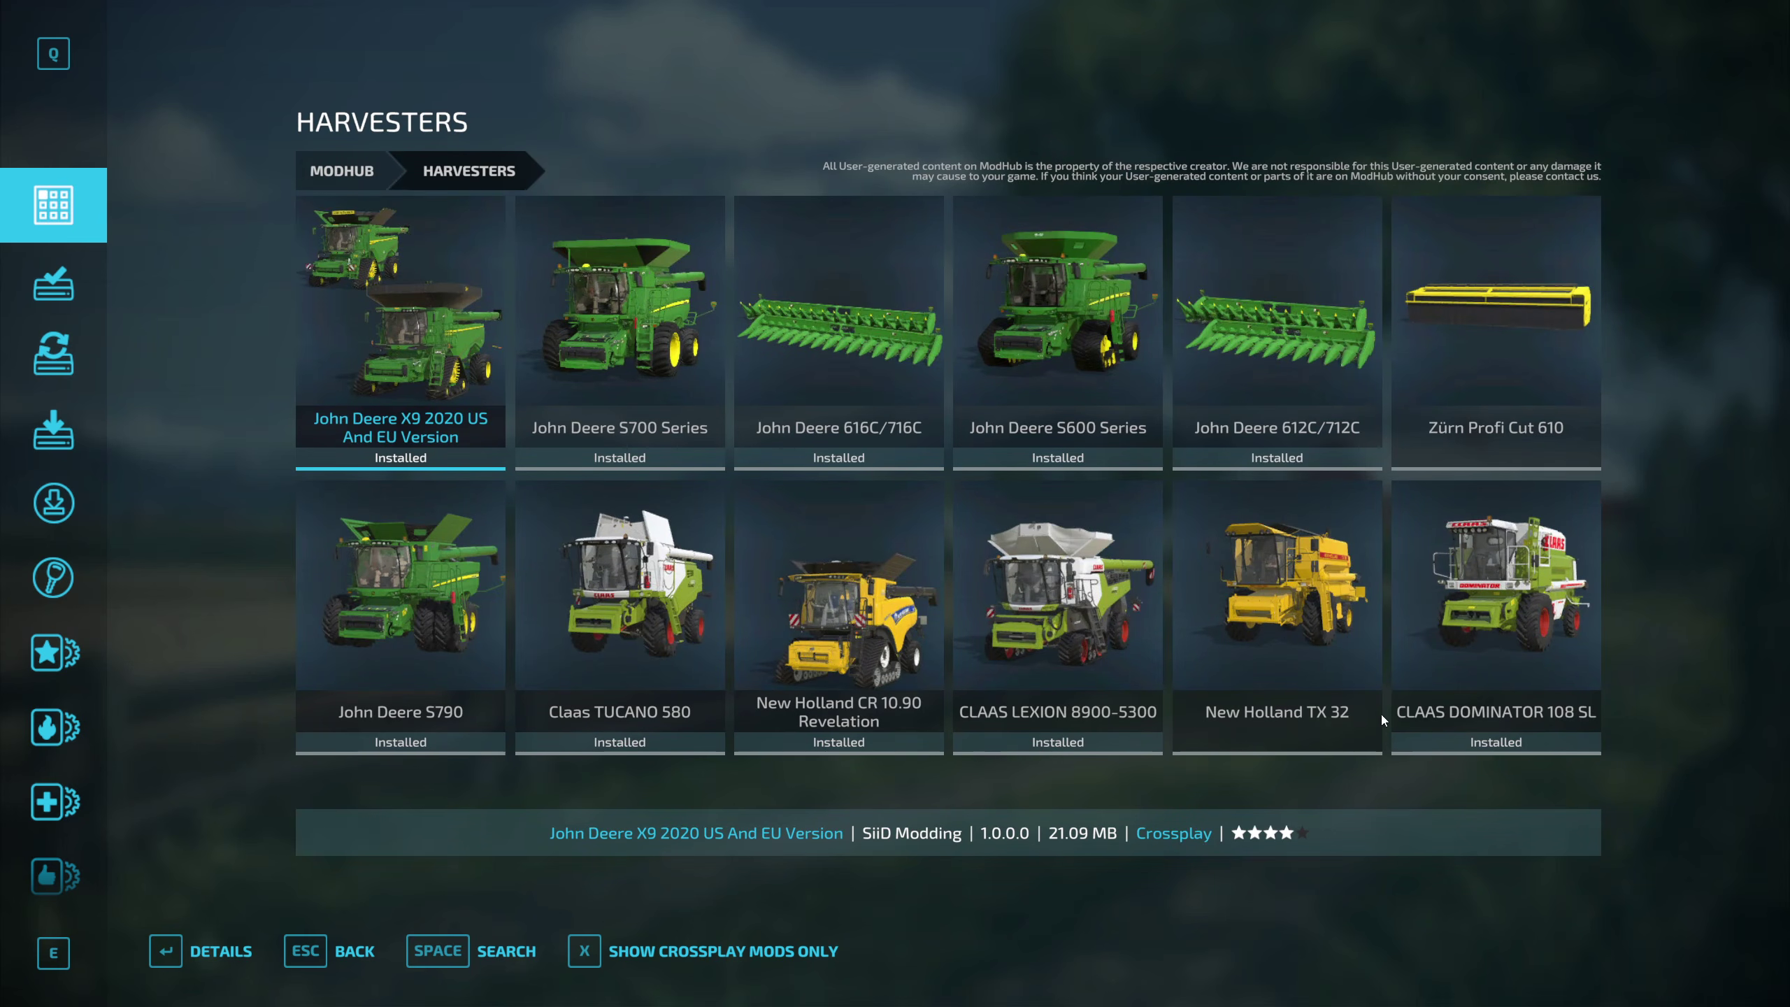
left_click(1292, 647)
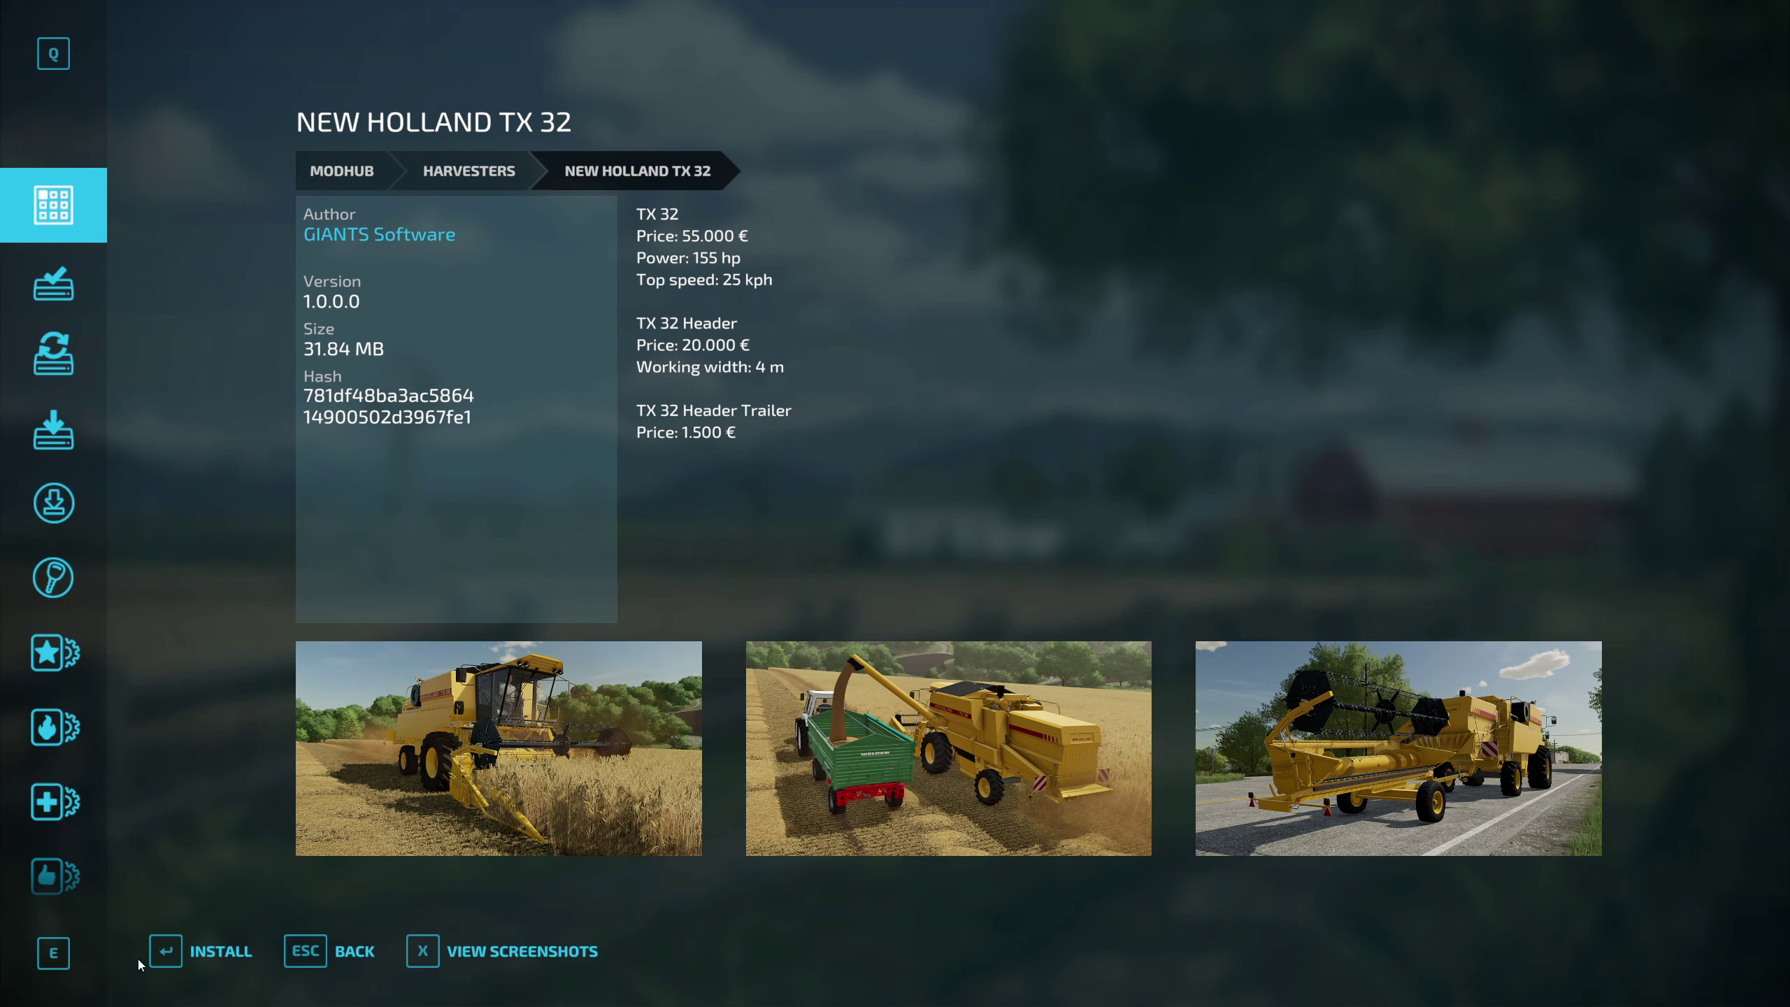
left_click(200, 969)
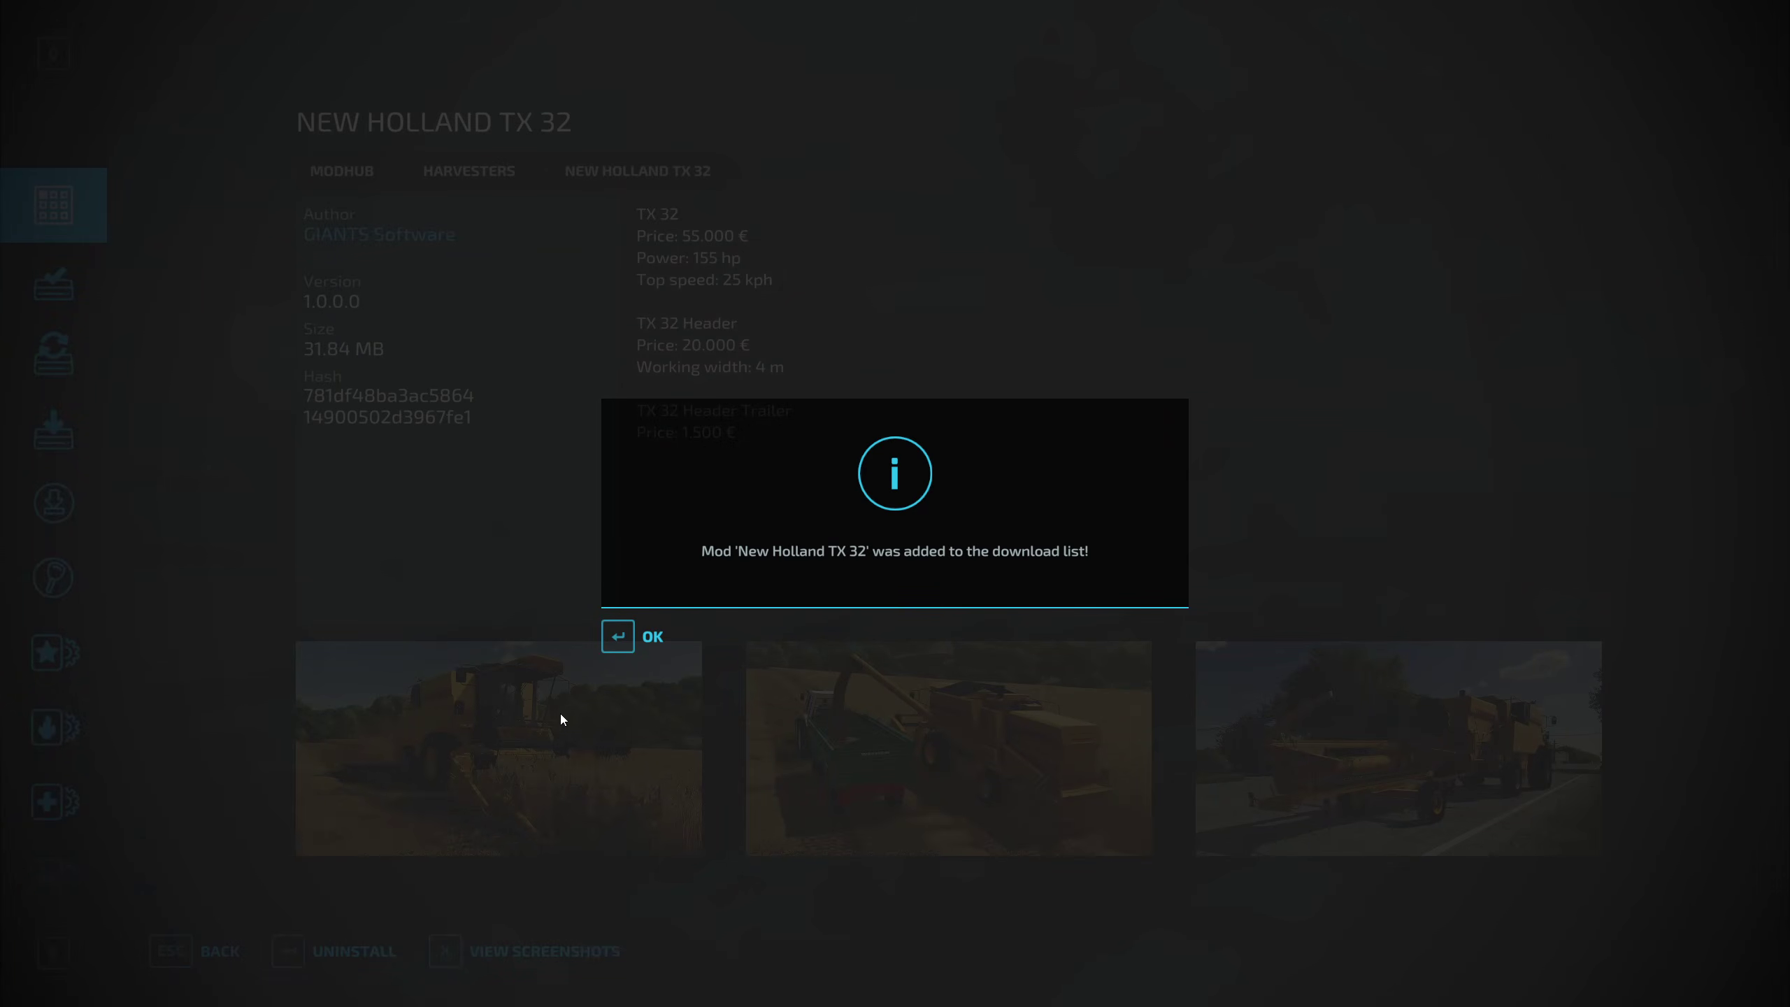
left_click(629, 645)
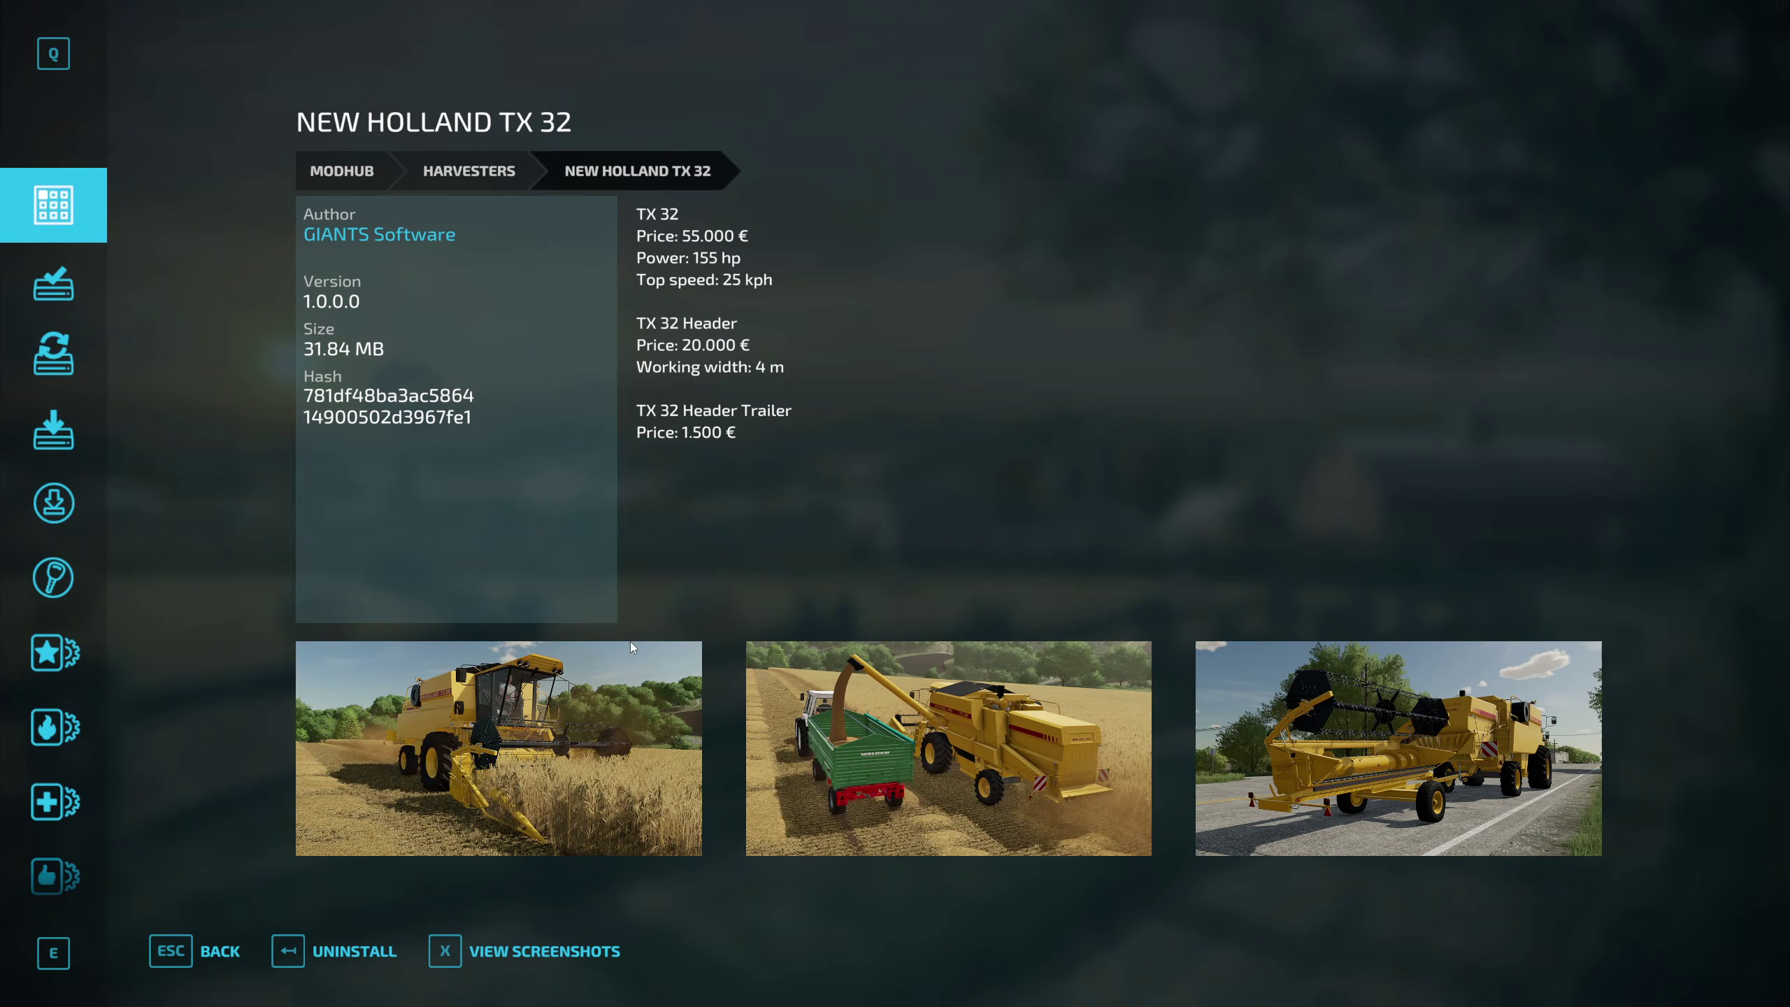
left_click(203, 953)
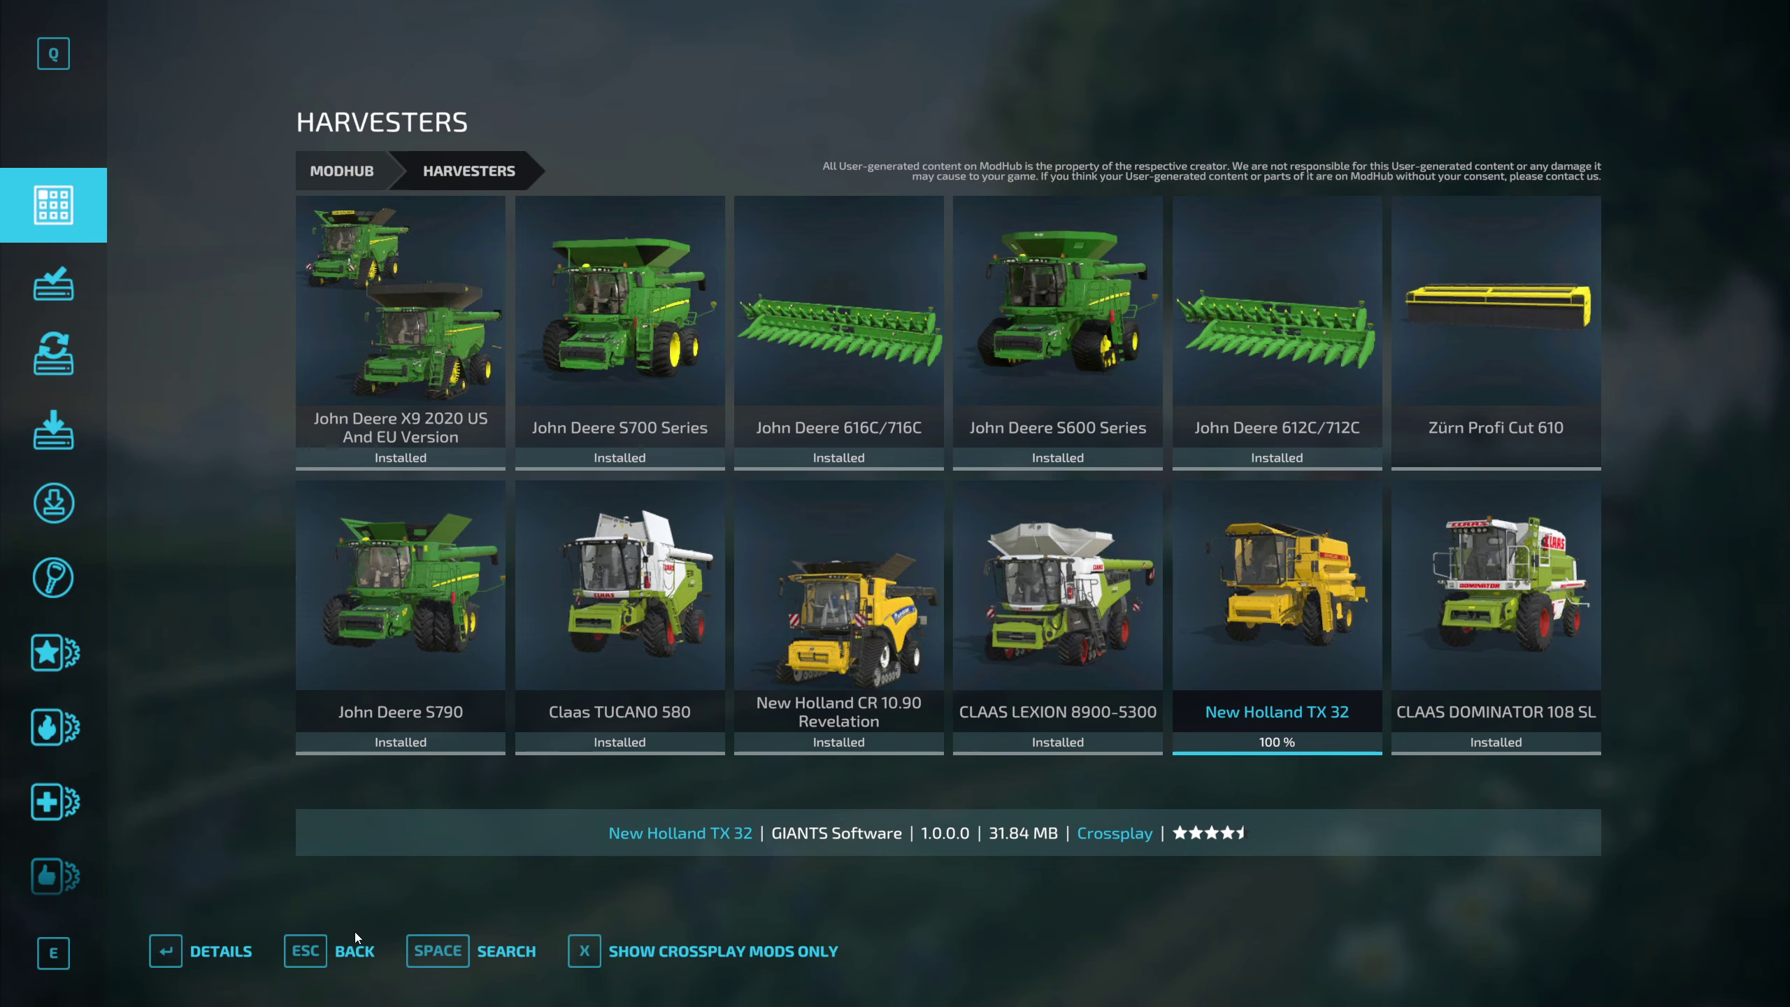
left_click(354, 951)
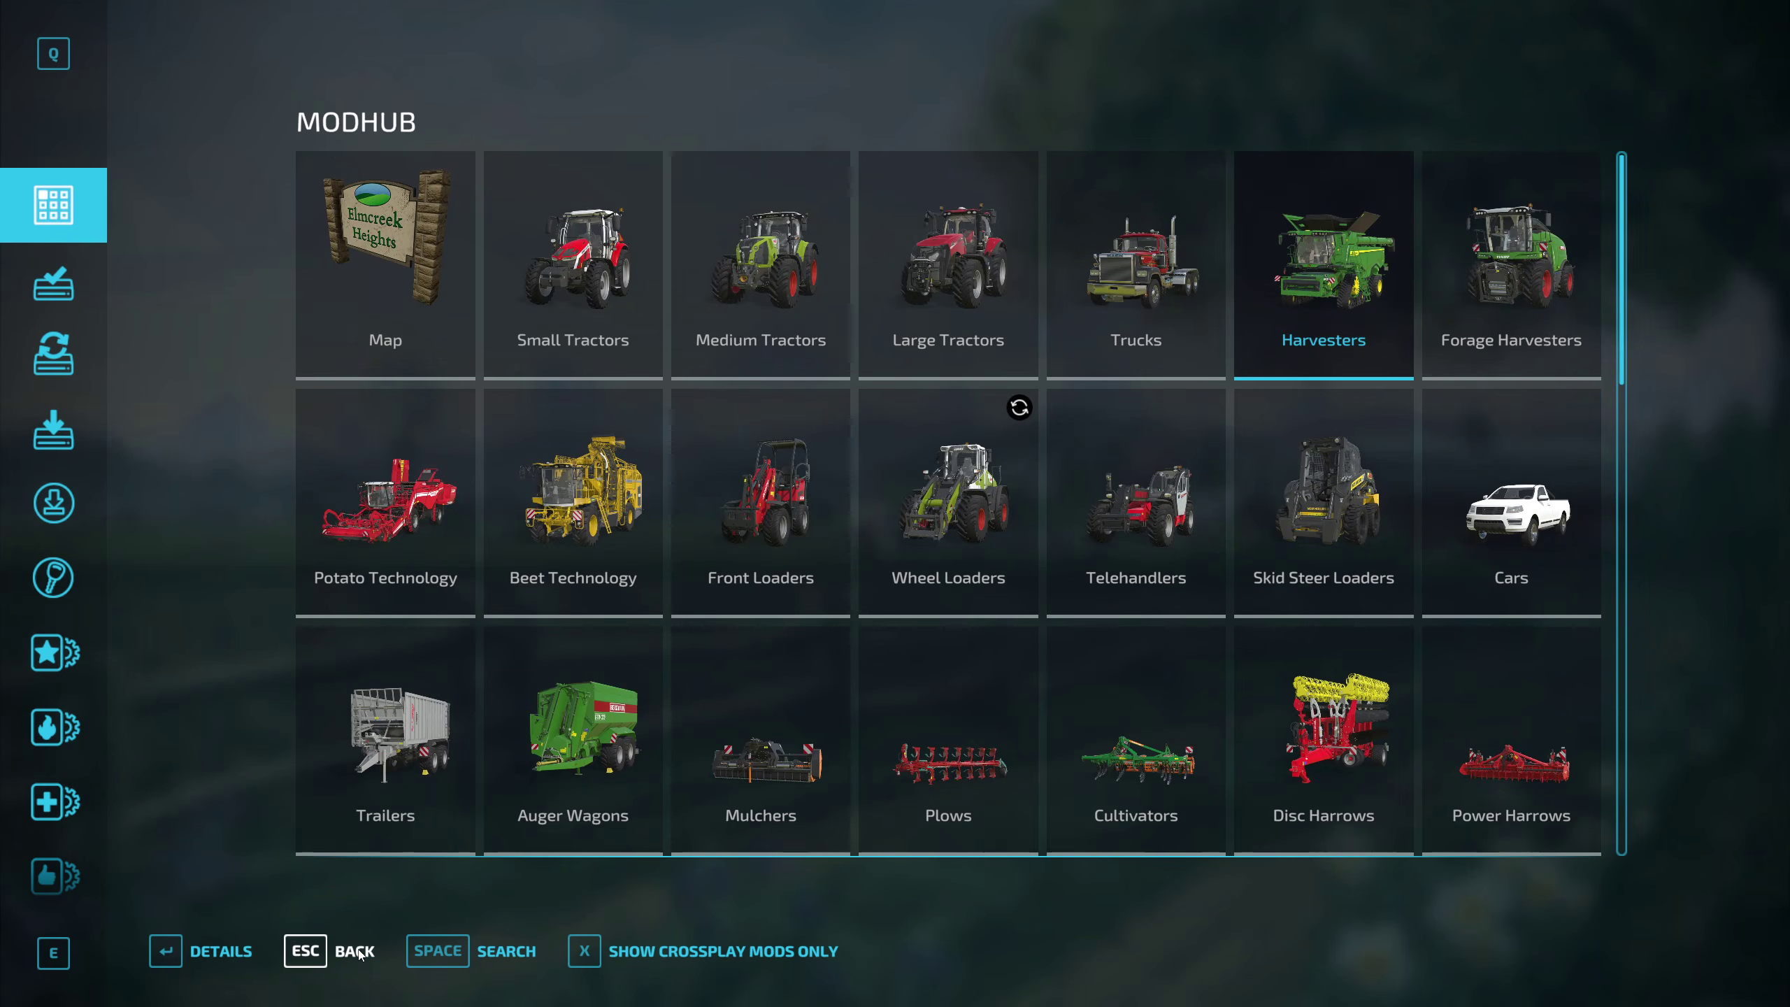
left_click(357, 951)
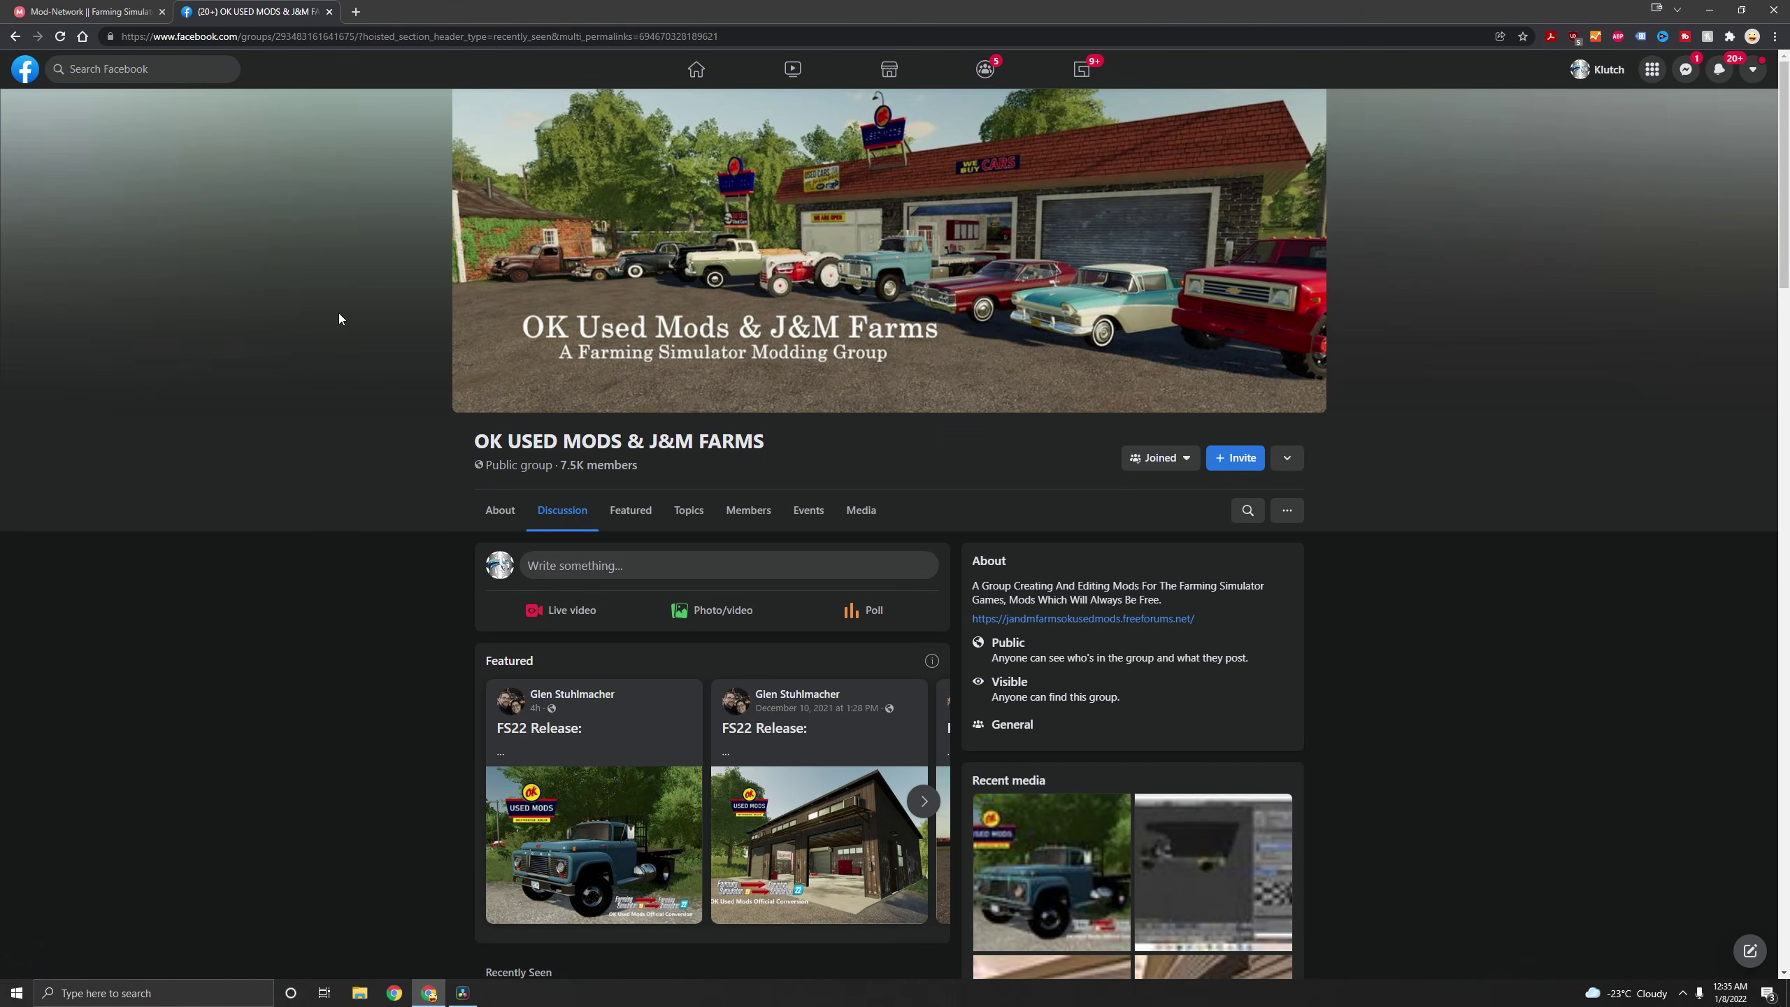
Step: In Chrome, look through the posts of the OK Used Mods & J&M Farms Facebook group
scroll(338, 318, "down", 1)
scroll(338, 318, "down", 5)
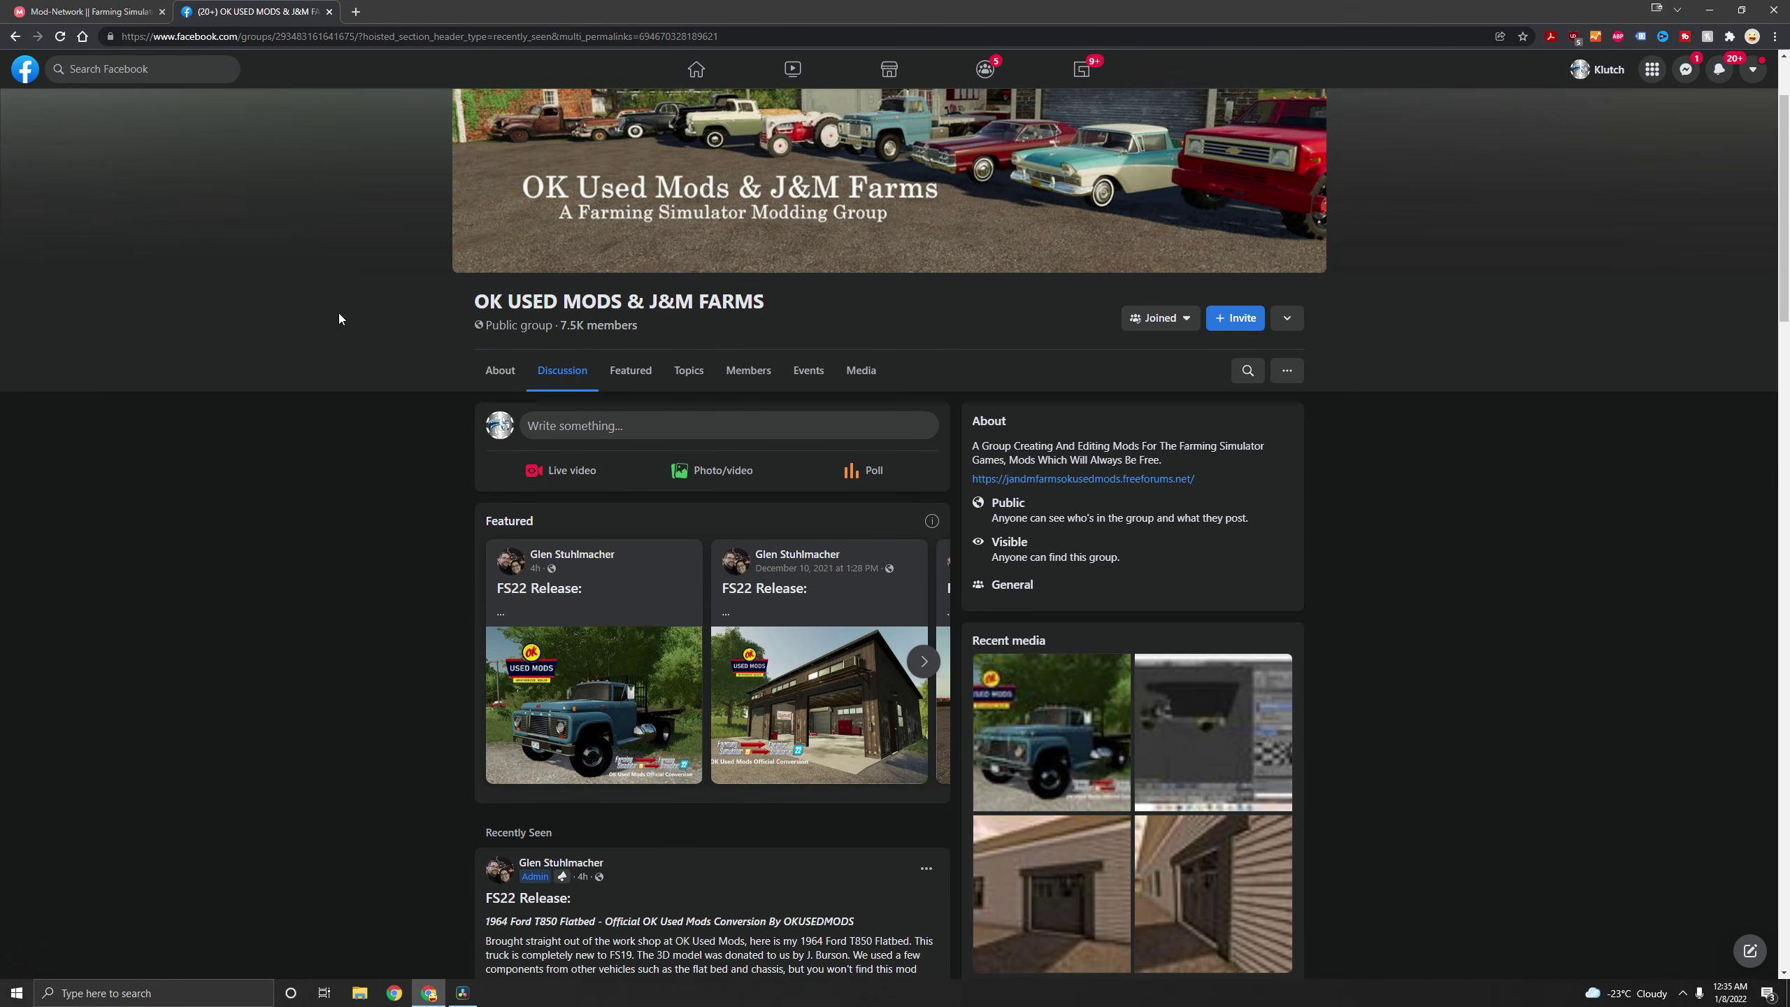
scroll(338, 318, "down", 10)
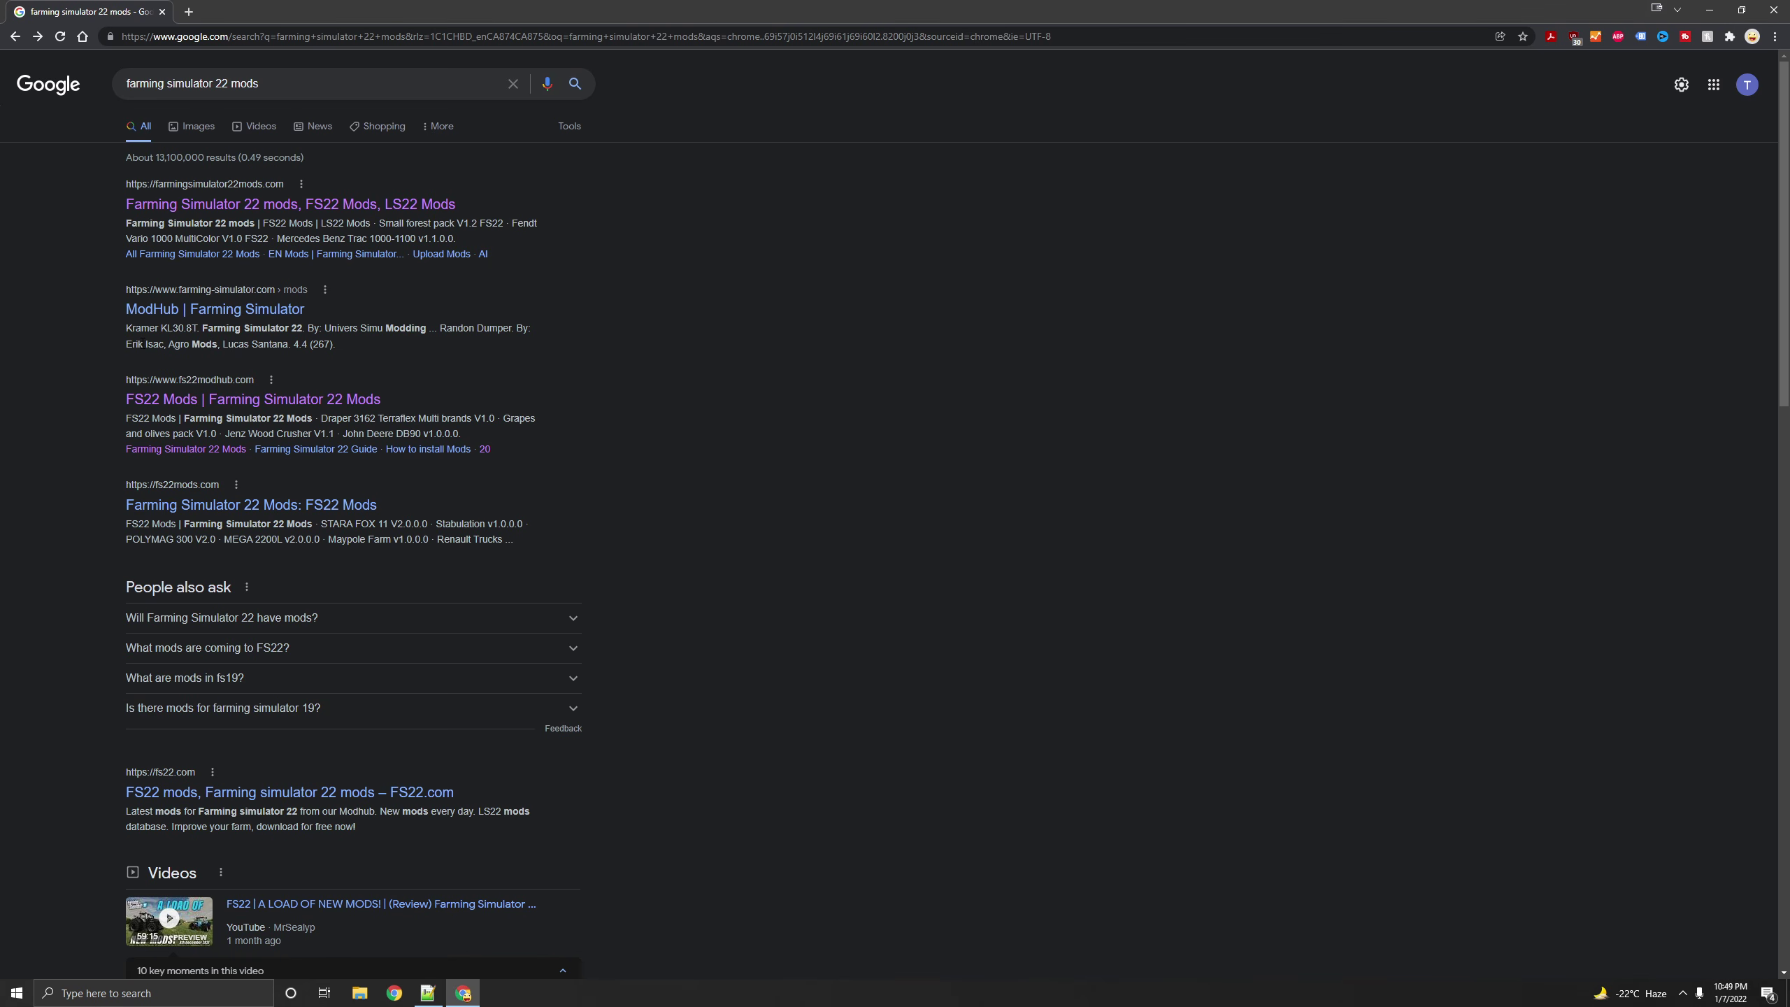
Step: Open the official ModHub | Farming Simulator site from the search results, browse its latest mods and return to the results
left_click(271, 324)
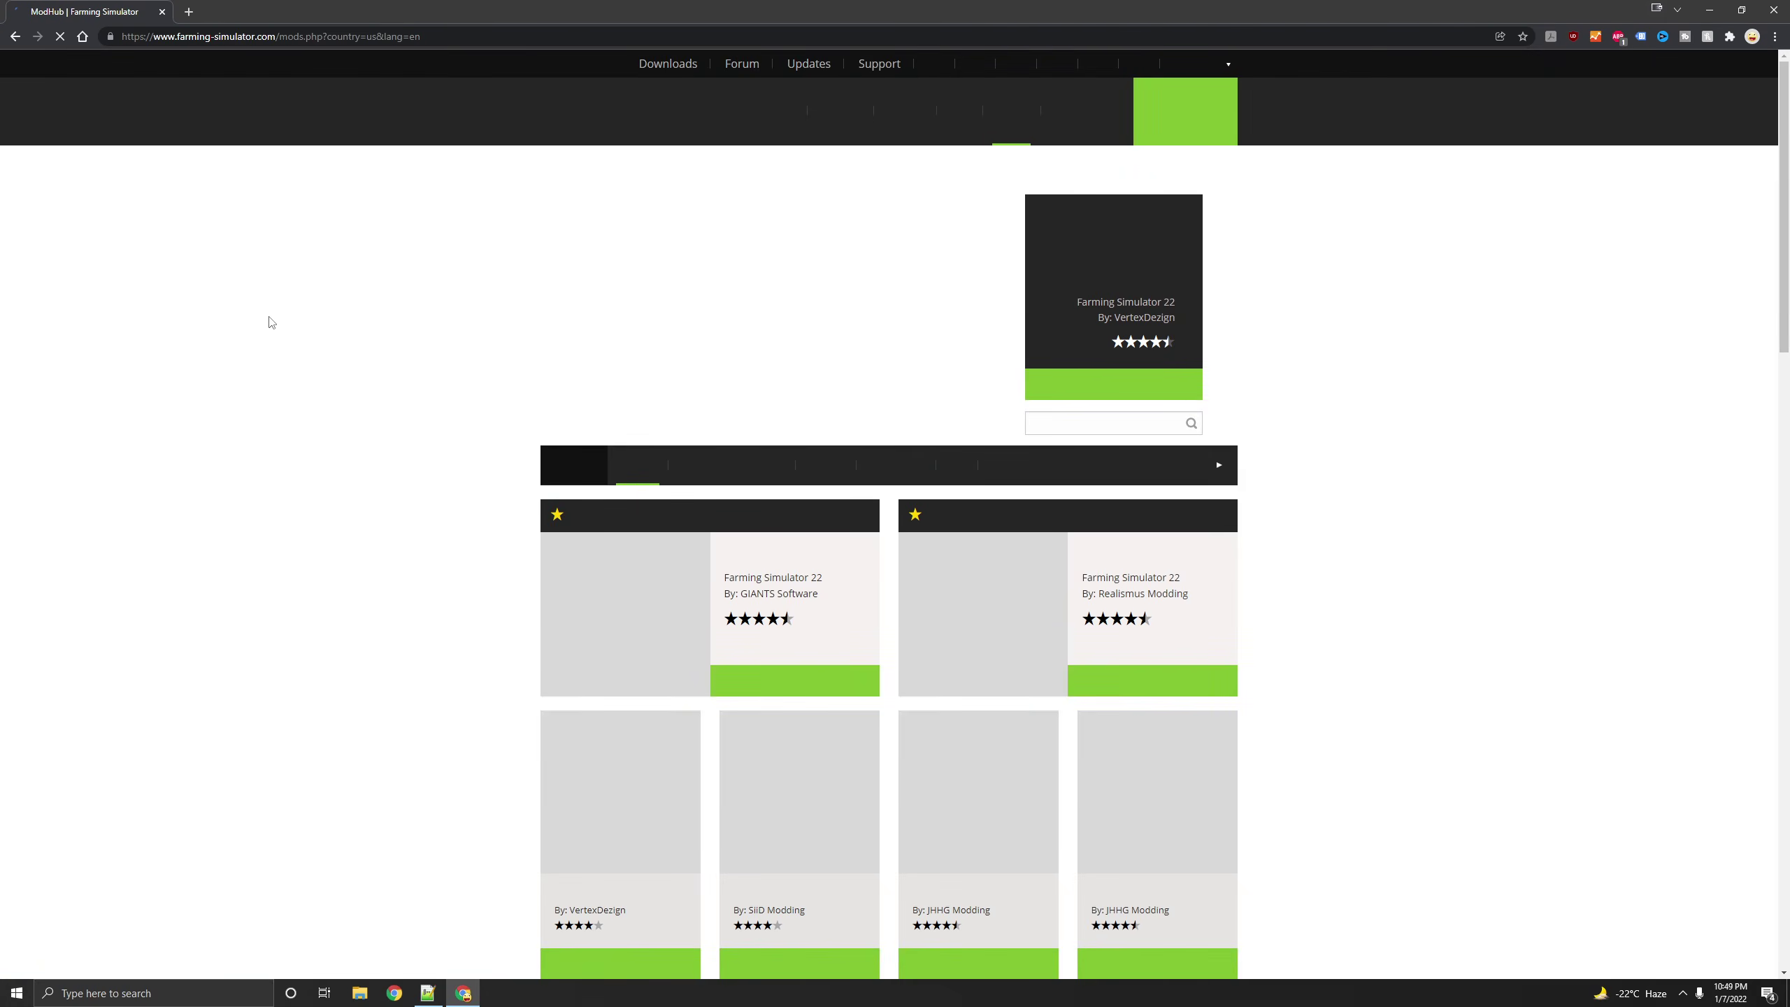
scroll(1376, 528, "down", 8)
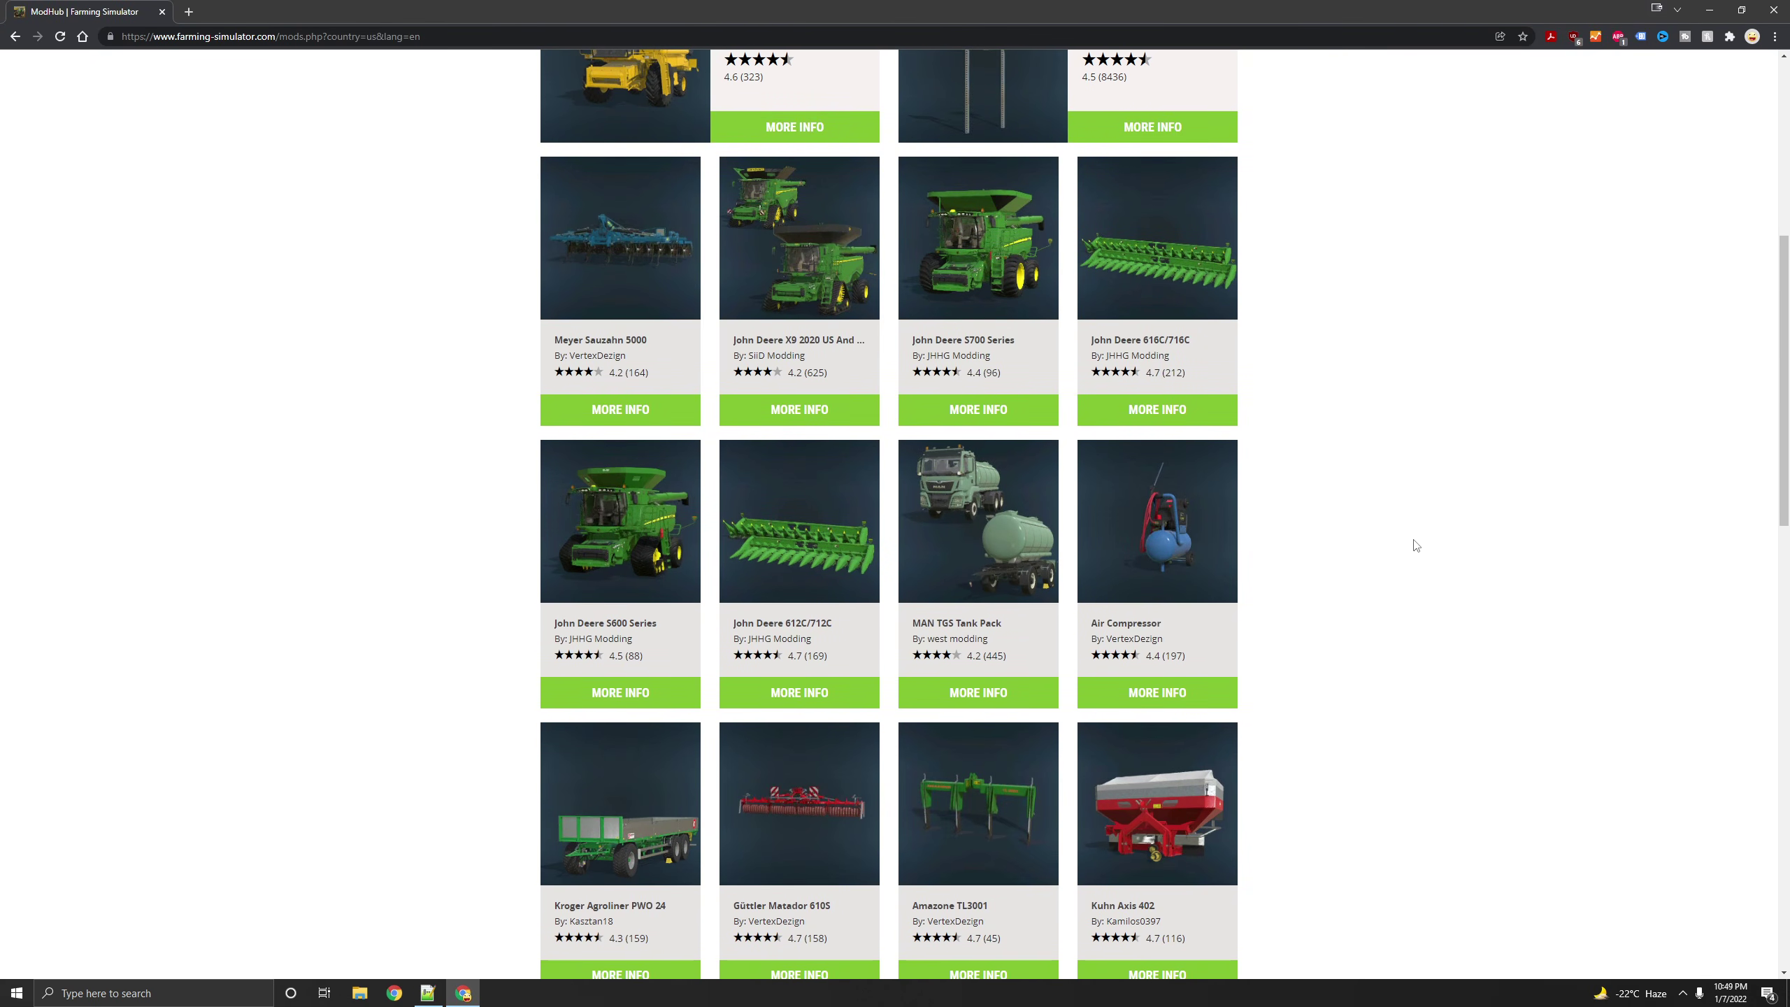
scroll(1416, 545, "up", 8)
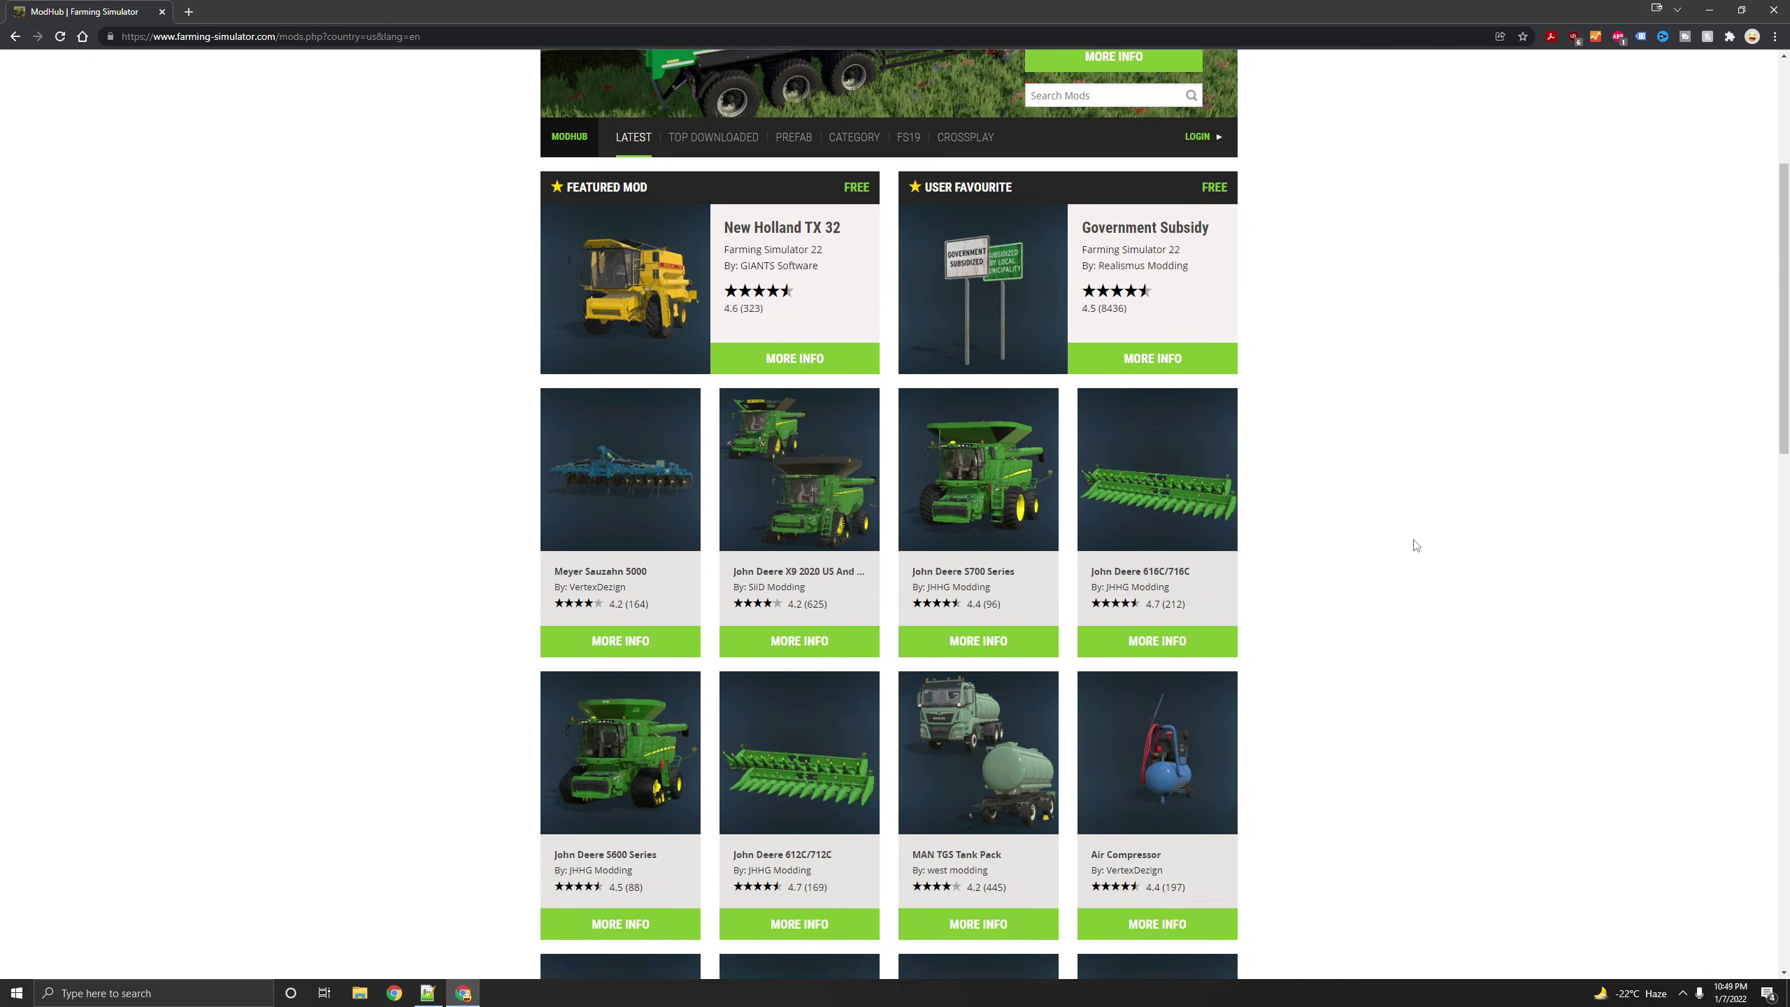
scroll(1416, 545, "down", 6)
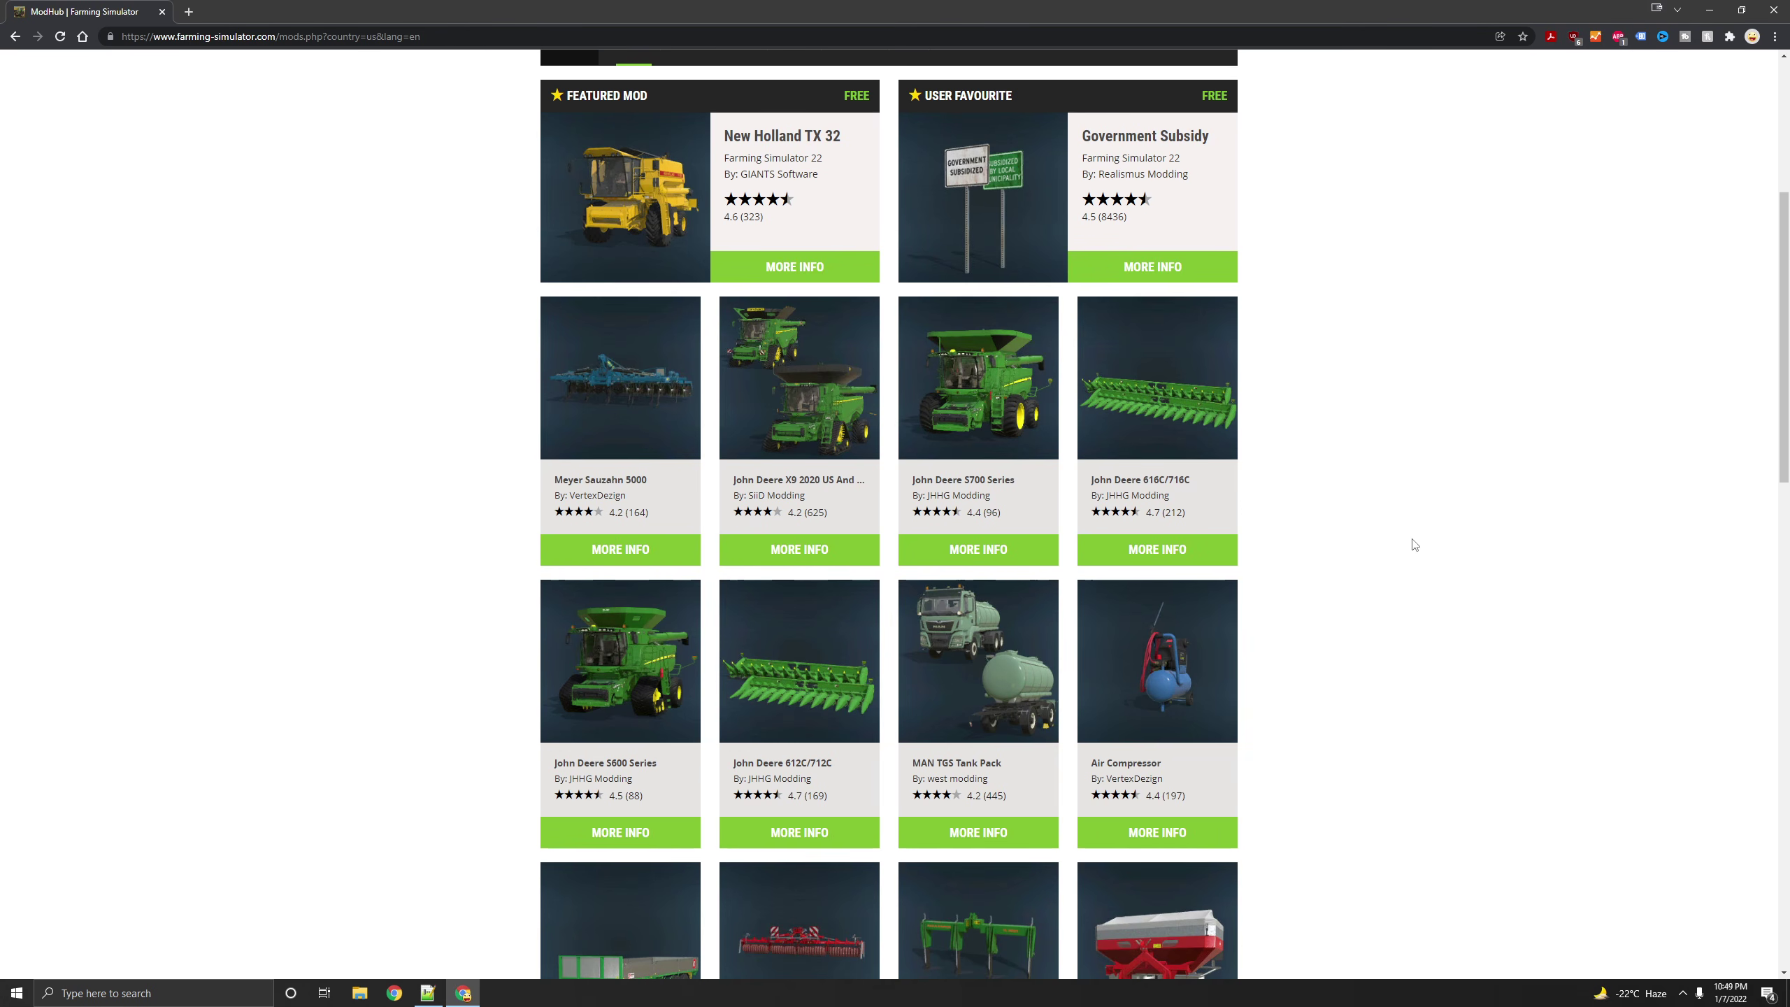
key("alt+Left")
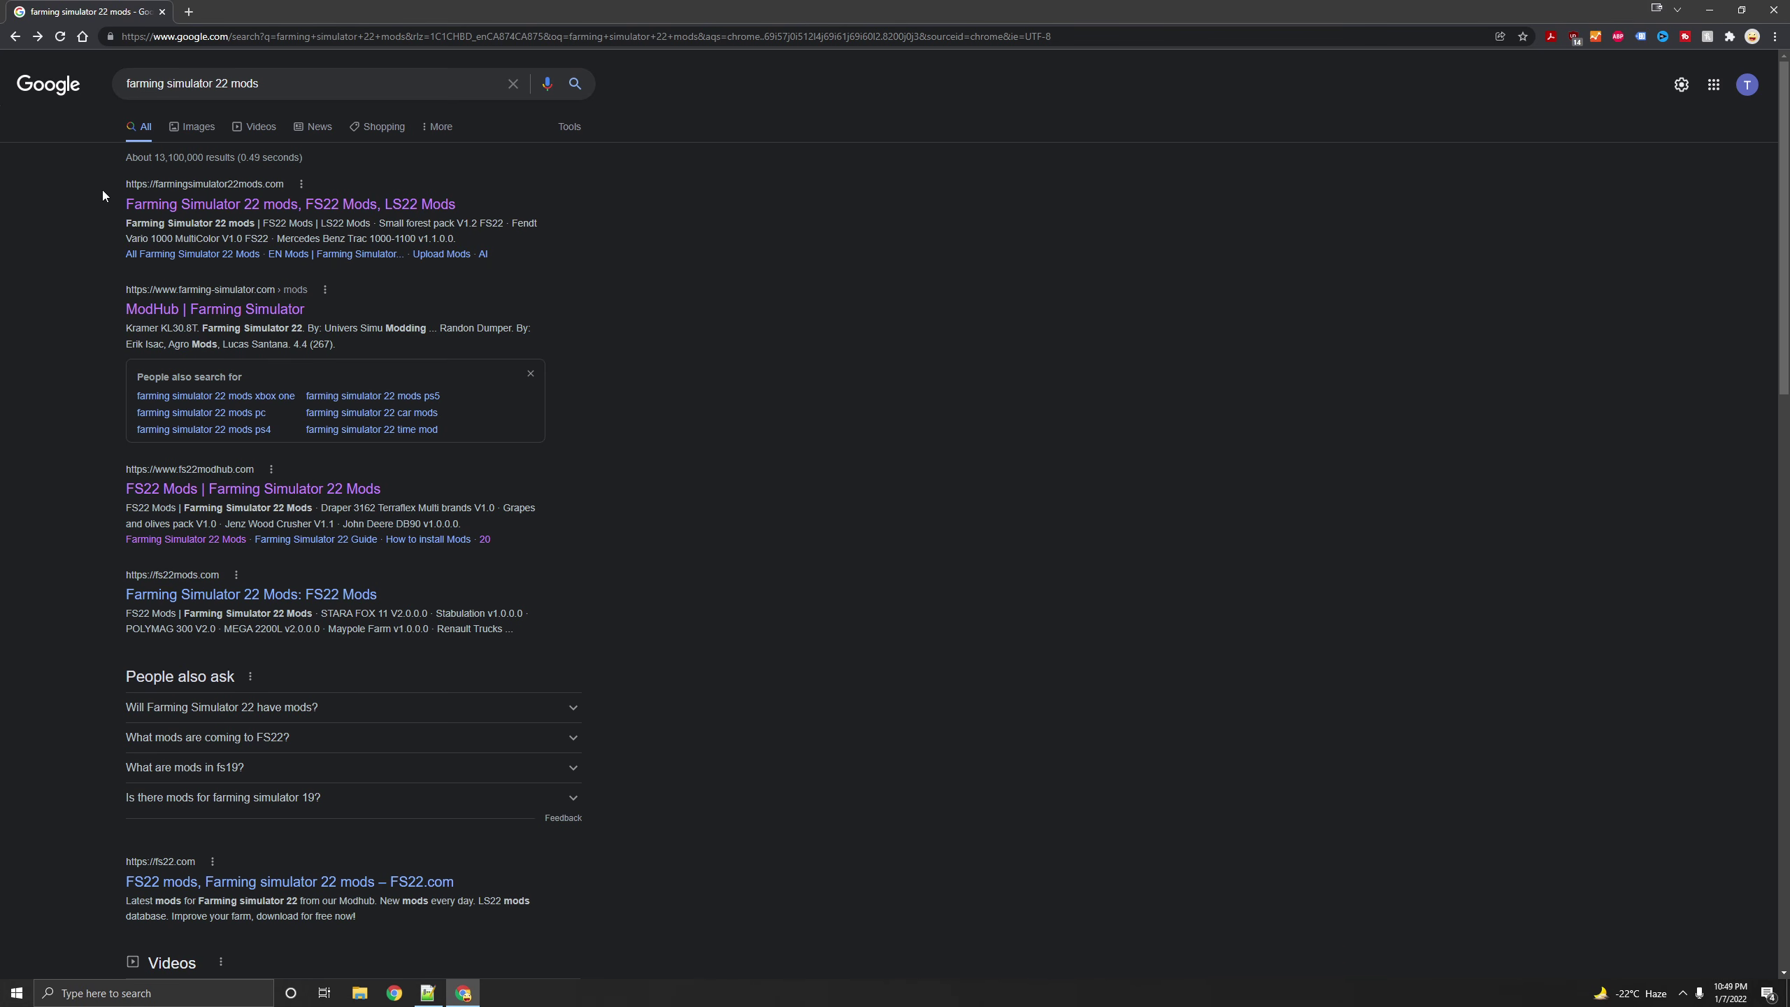
Step: Find the Mod-Network site on the second page of the "farming simulator 22 mods" search results and open it
scroll(943, 534, "down", 2)
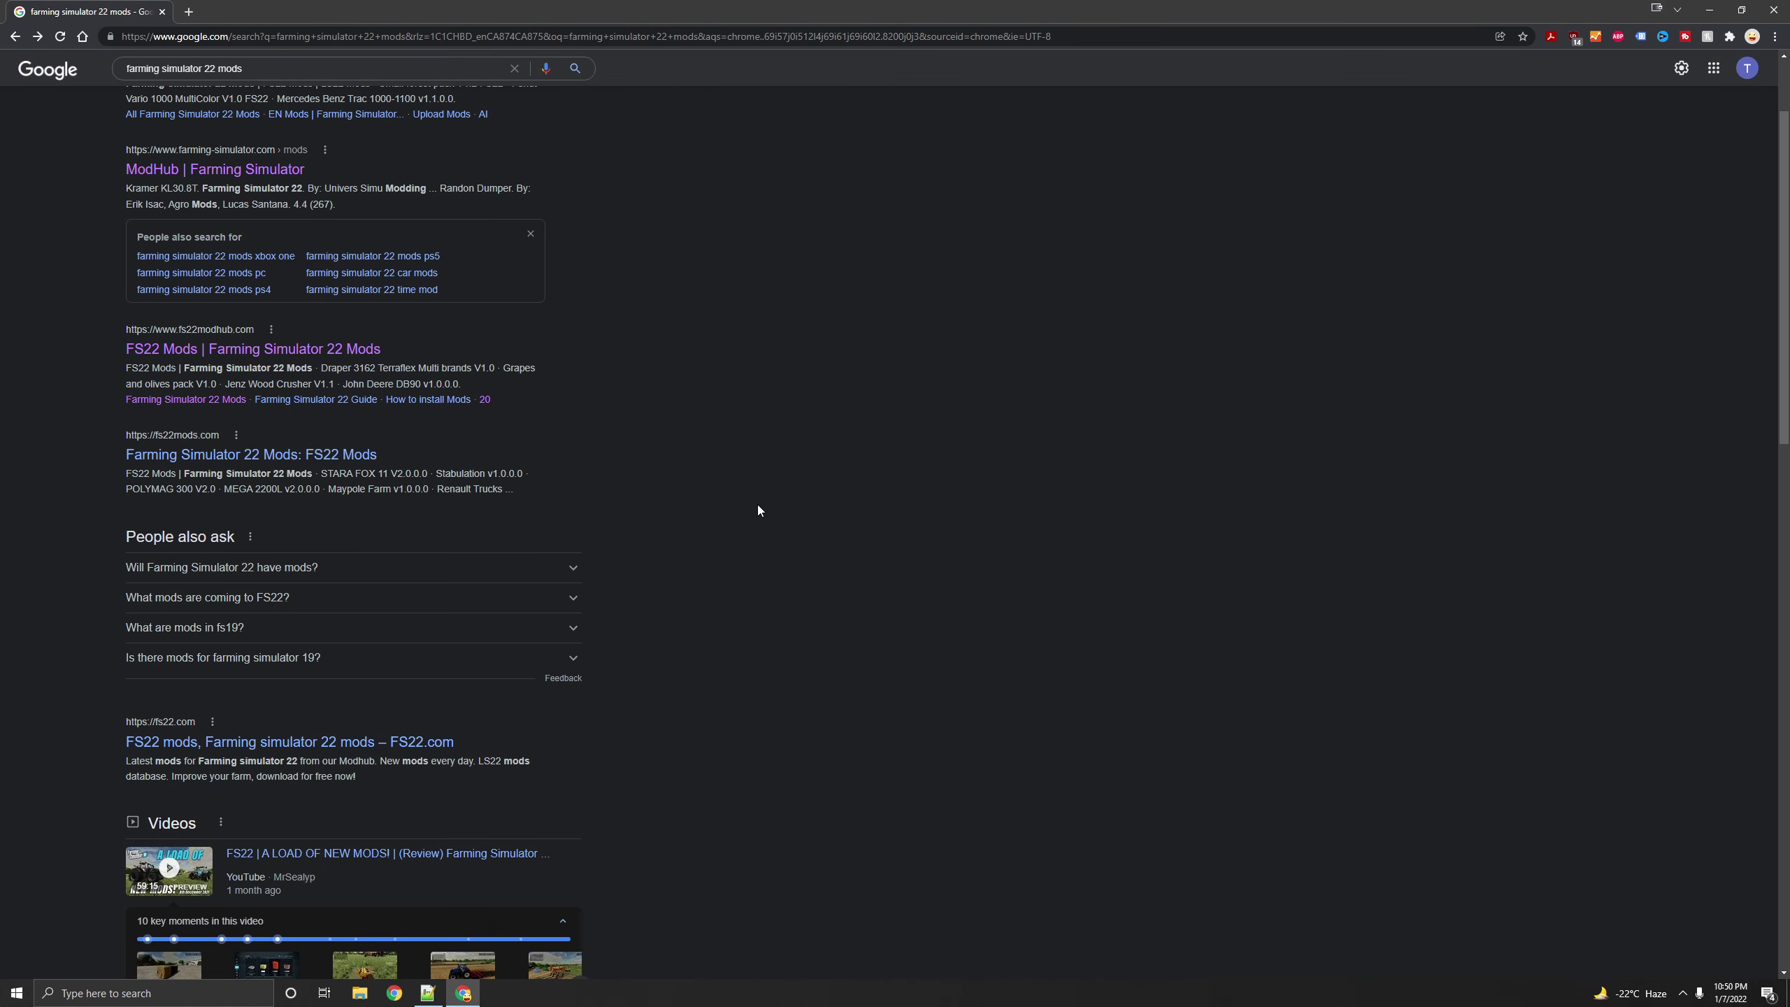
scroll(992, 451, "down", 8)
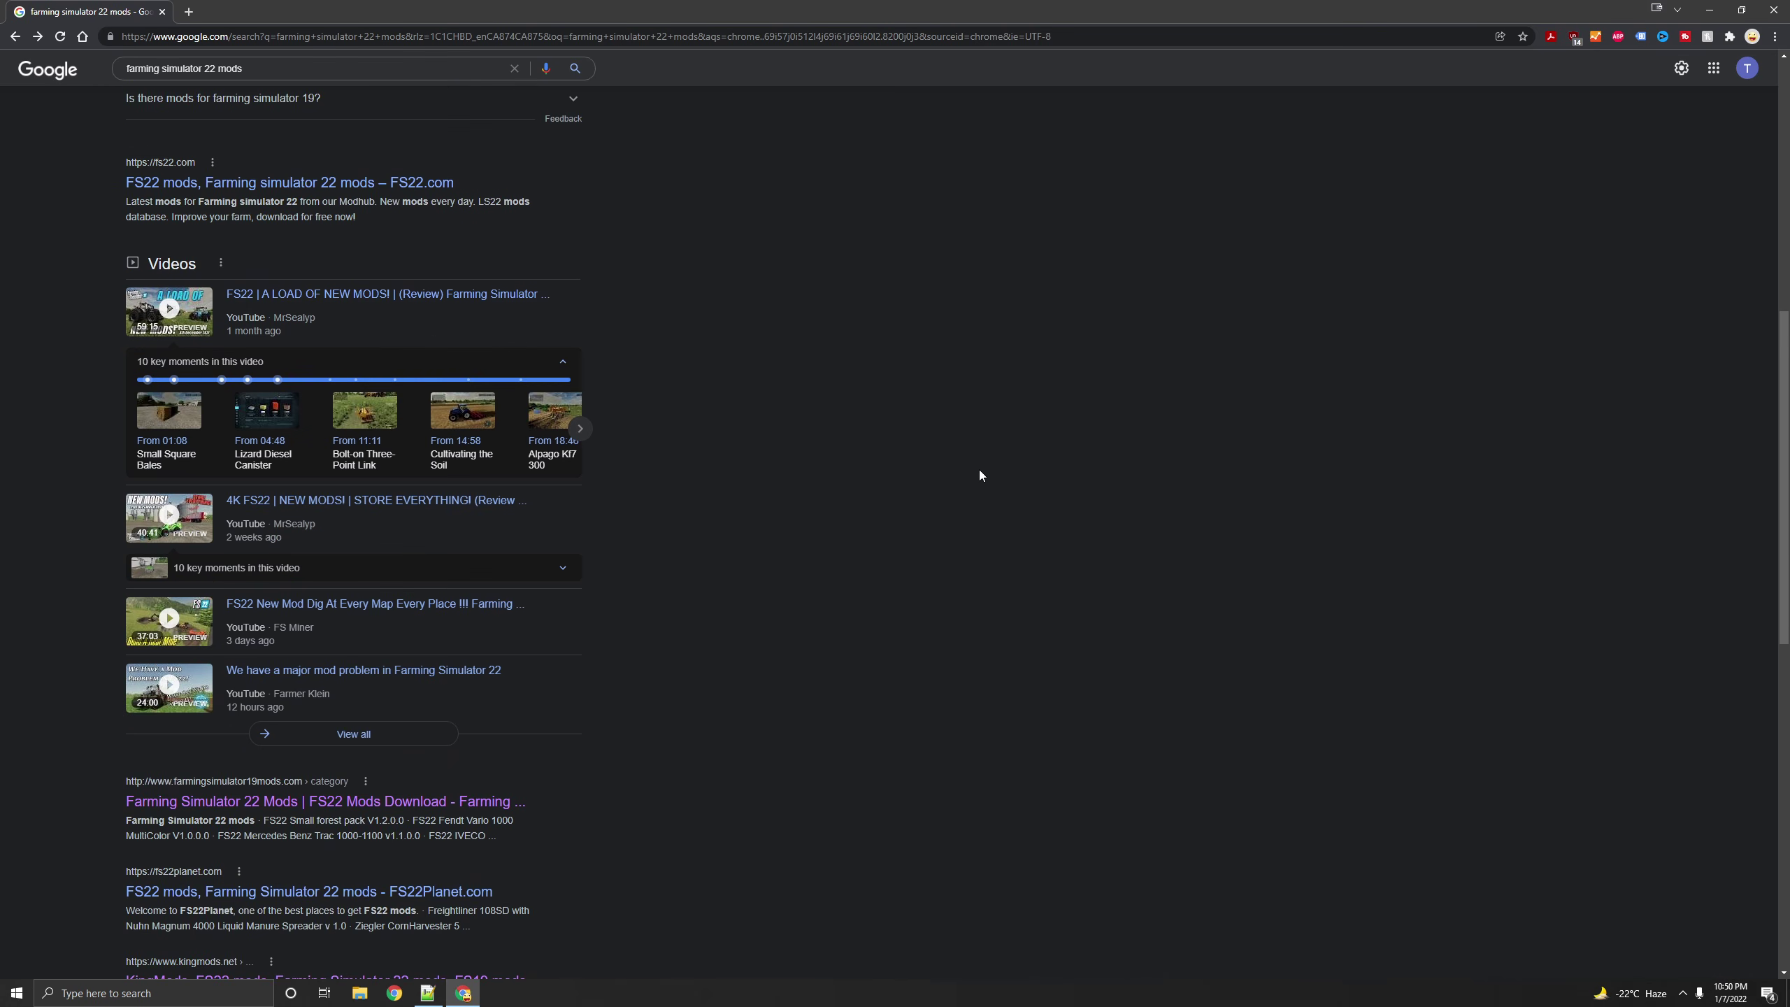
scroll(963, 436, "down", 6)
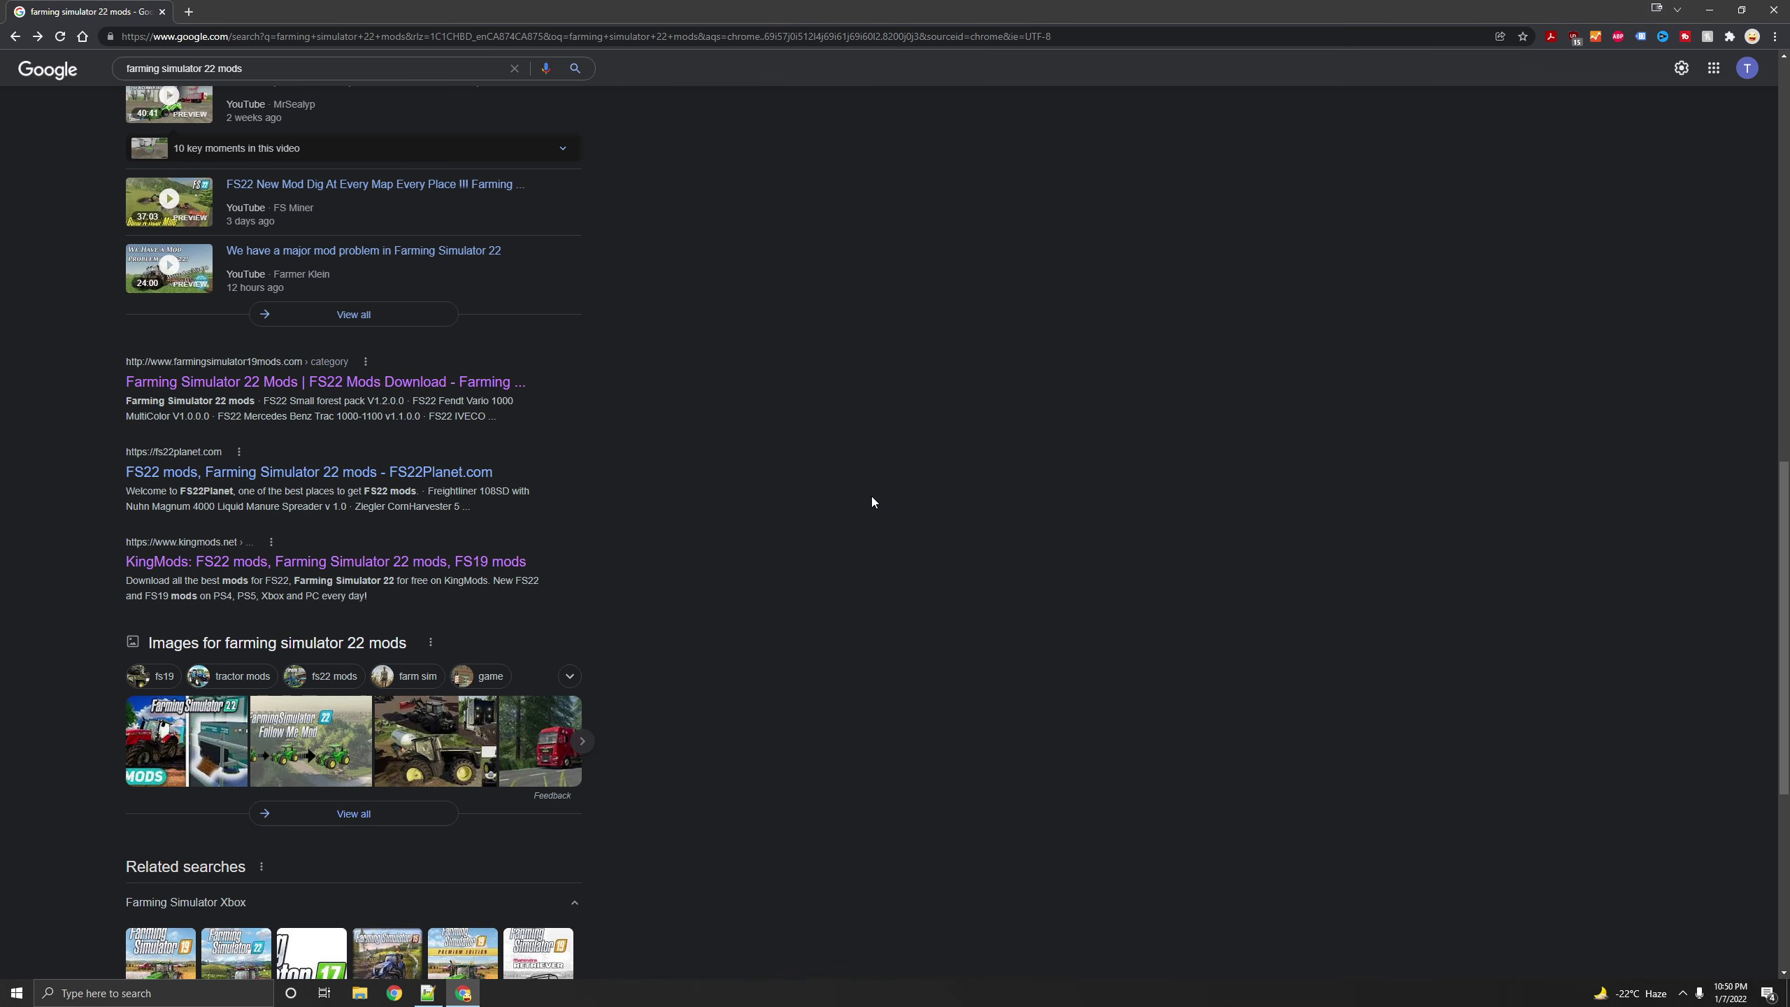
scroll(844, 517, "down", 7)
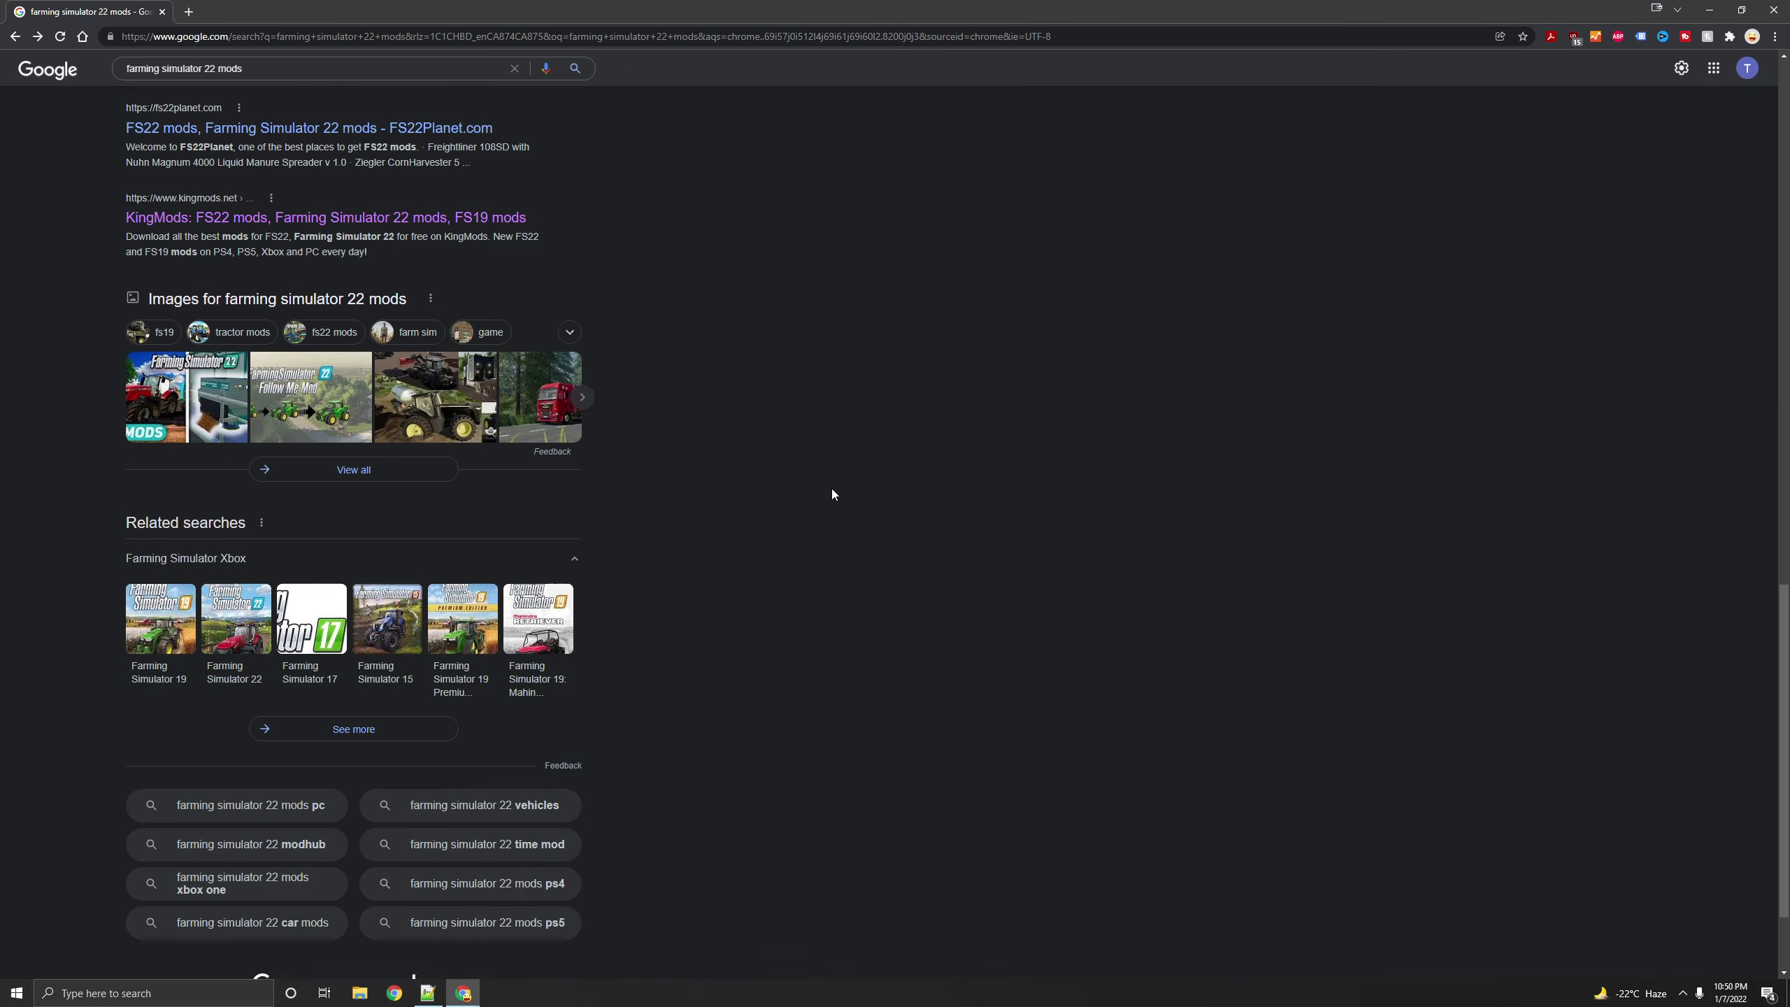
left_click(447, 868)
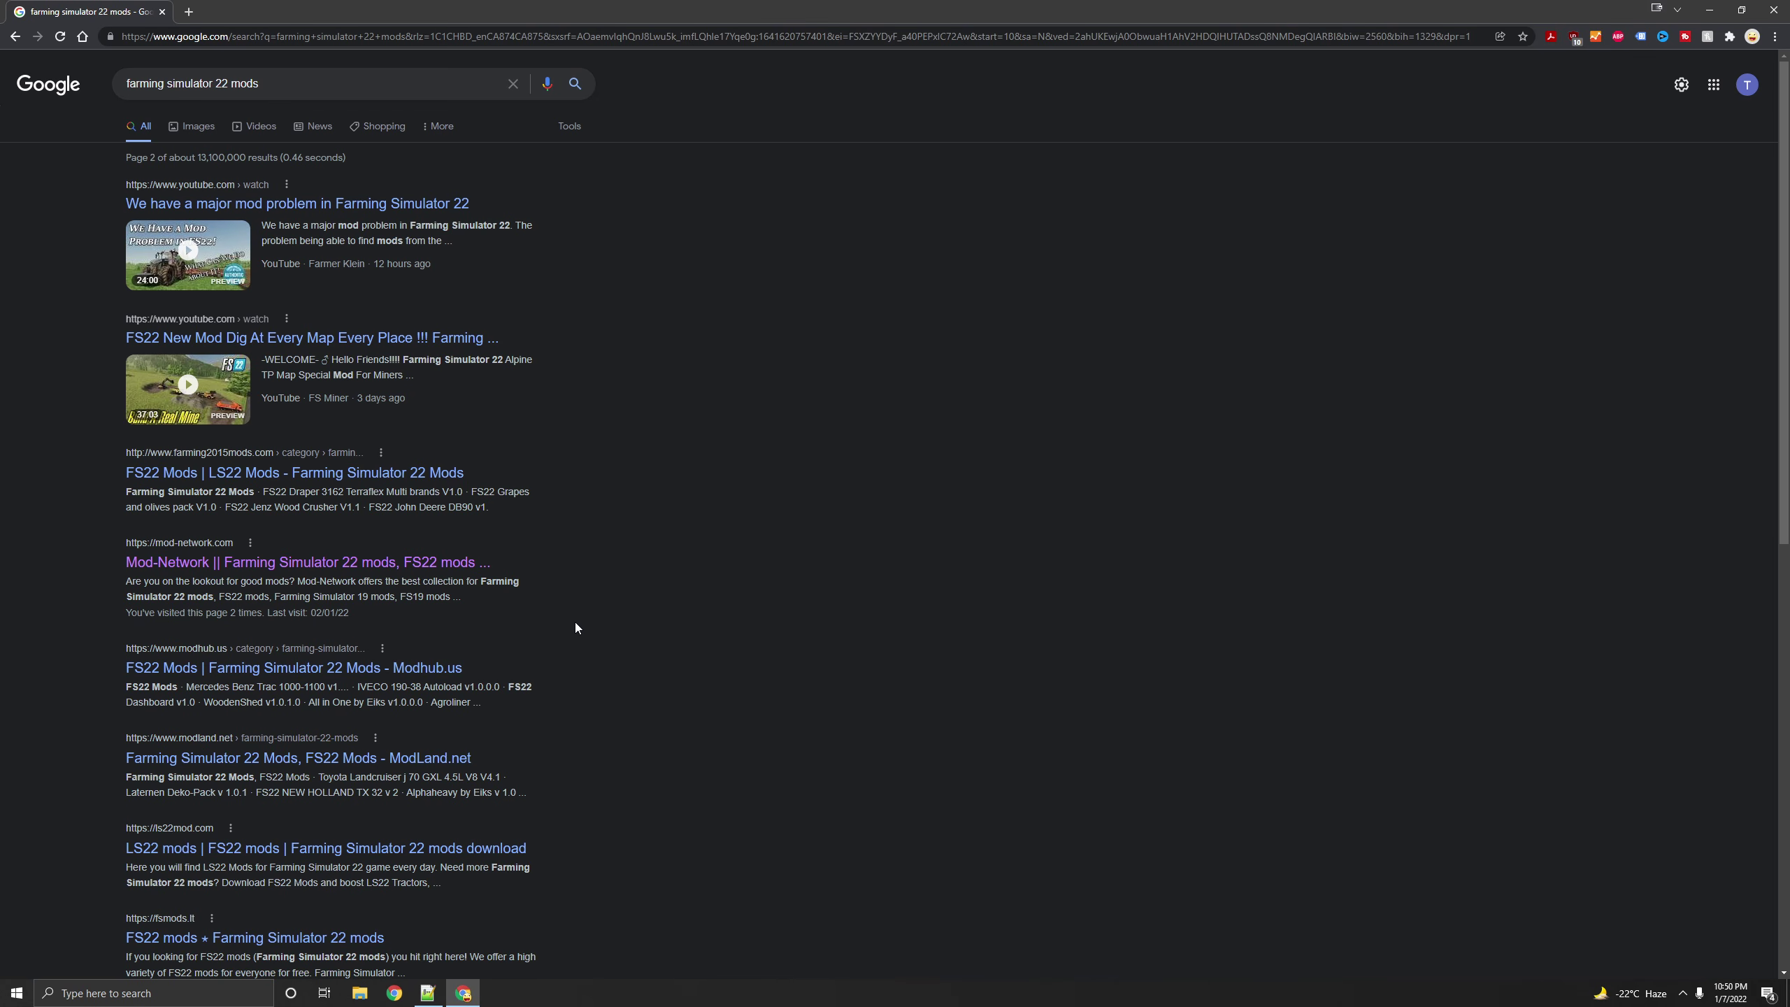
left_click(220, 561)
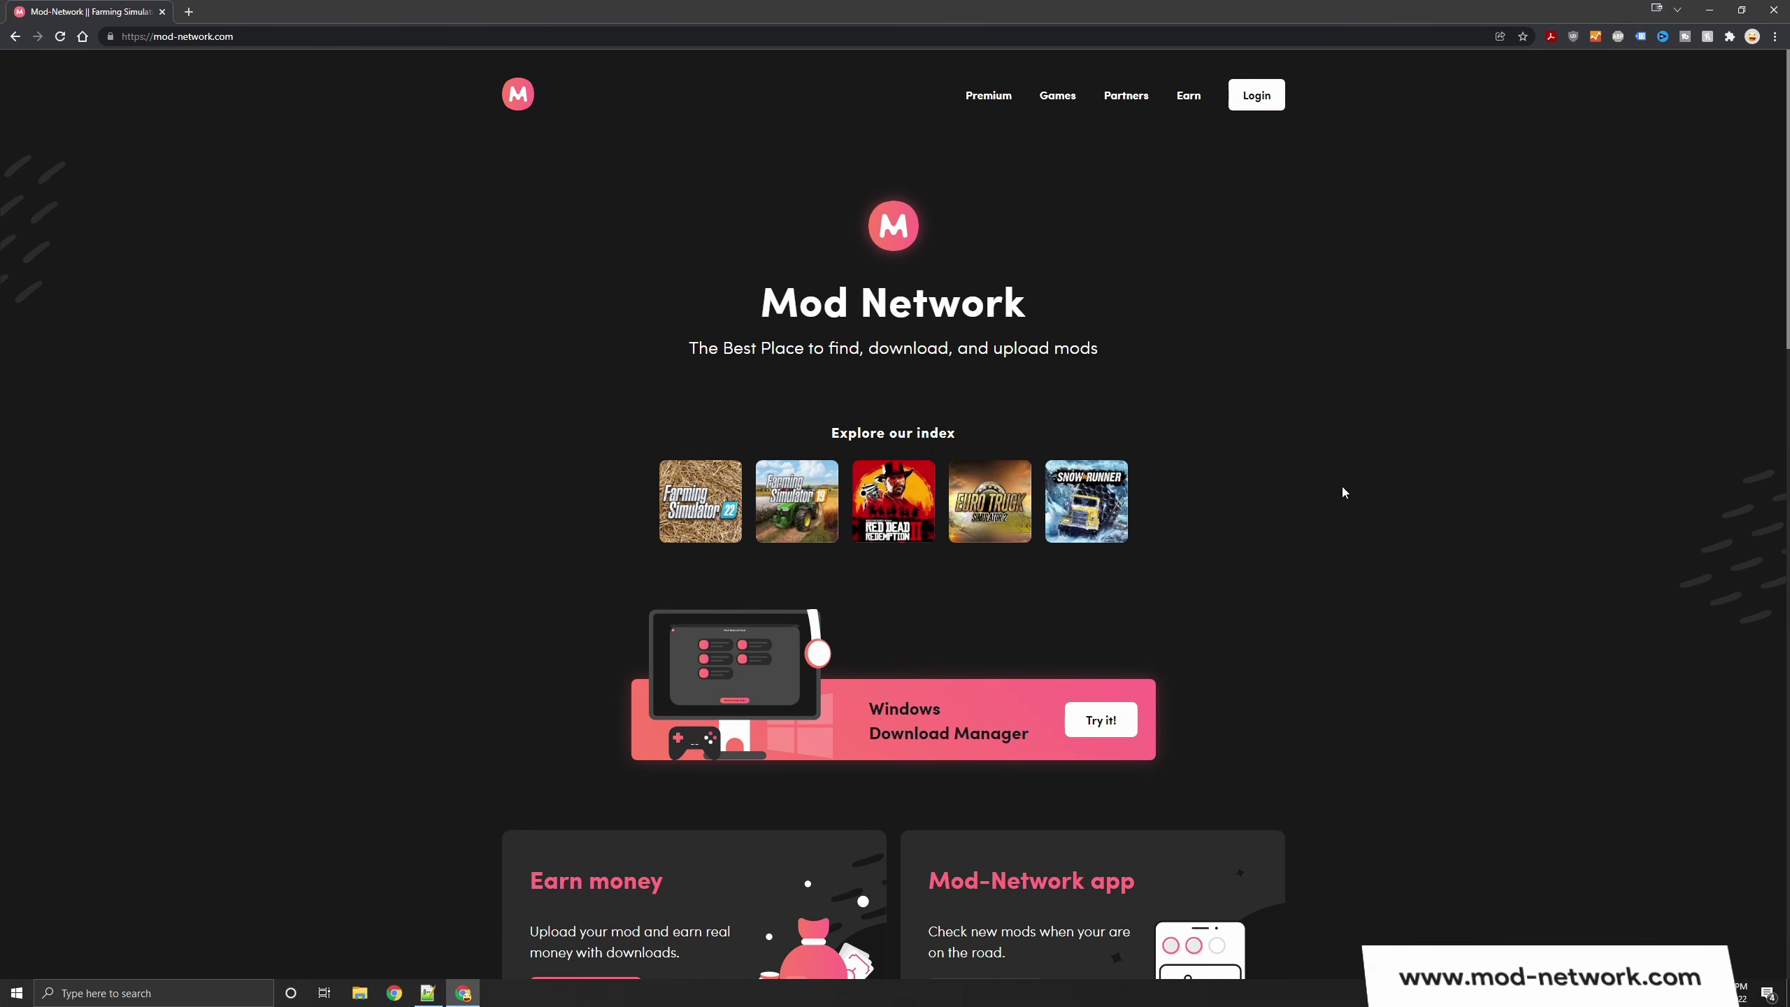
Step: Browse the trending mods on the Mod Network home page and open the Carriage House mod
scroll(1343, 493, "down", 2)
scroll(1279, 509, "down", 6)
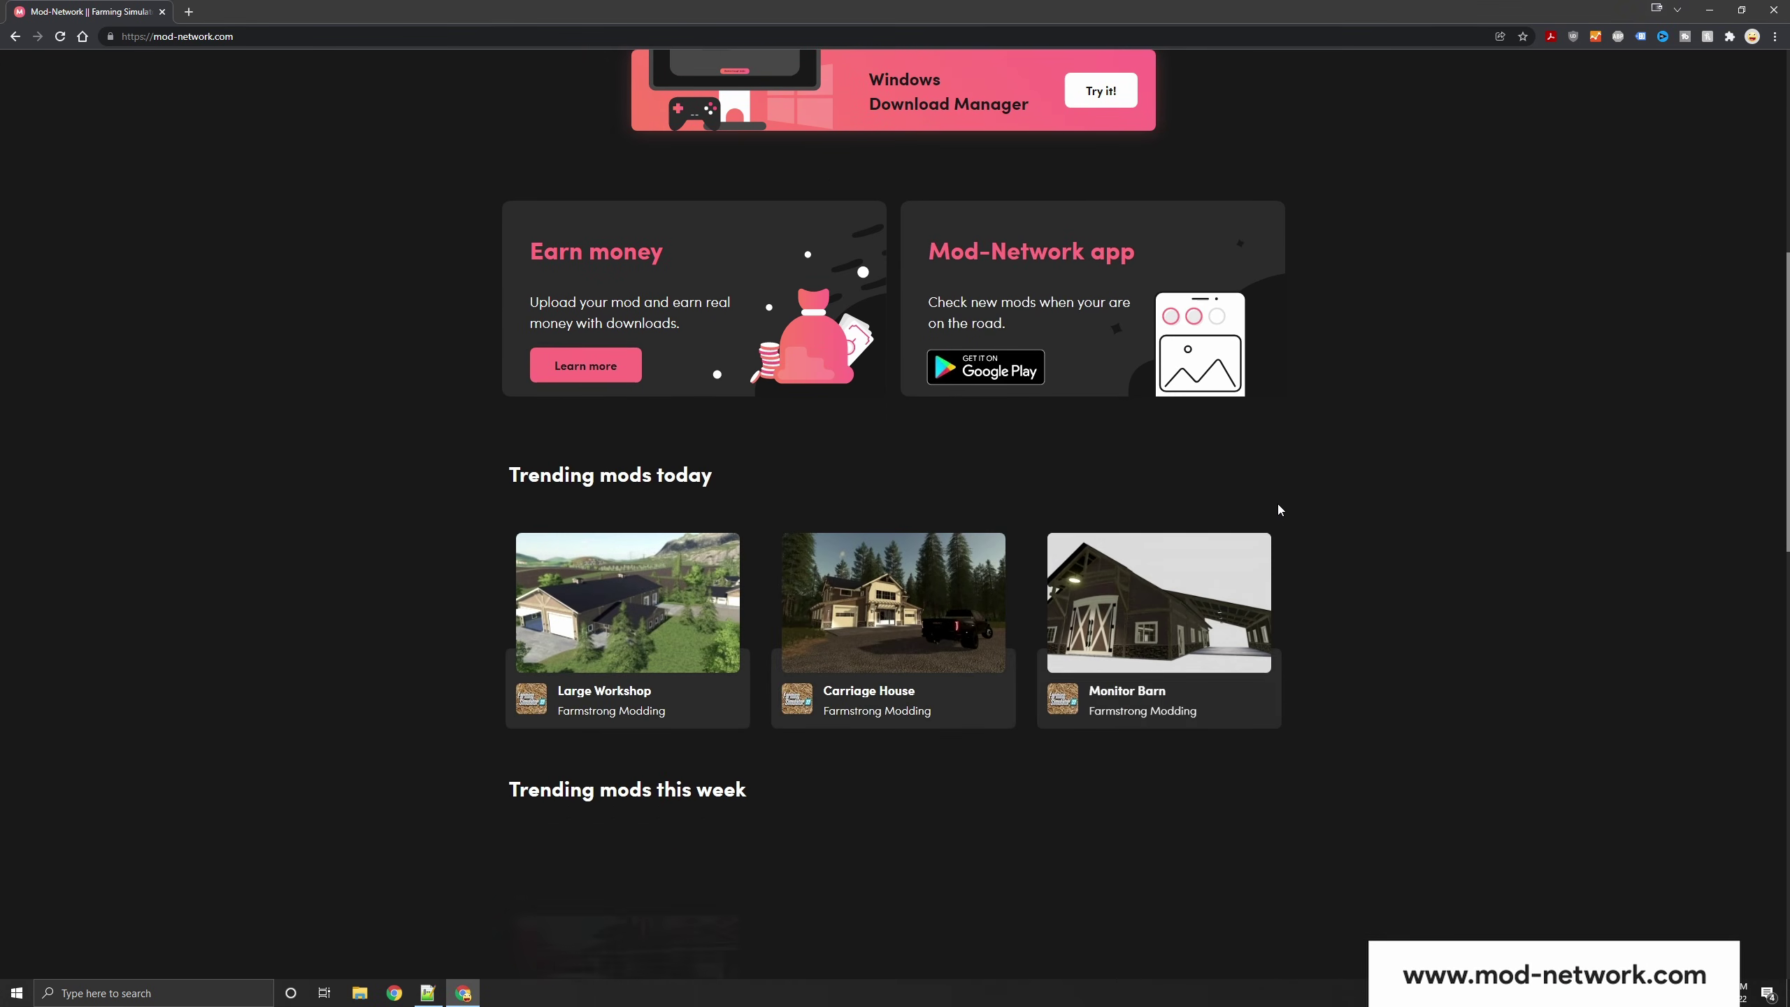
scroll(1368, 505, "down", 2)
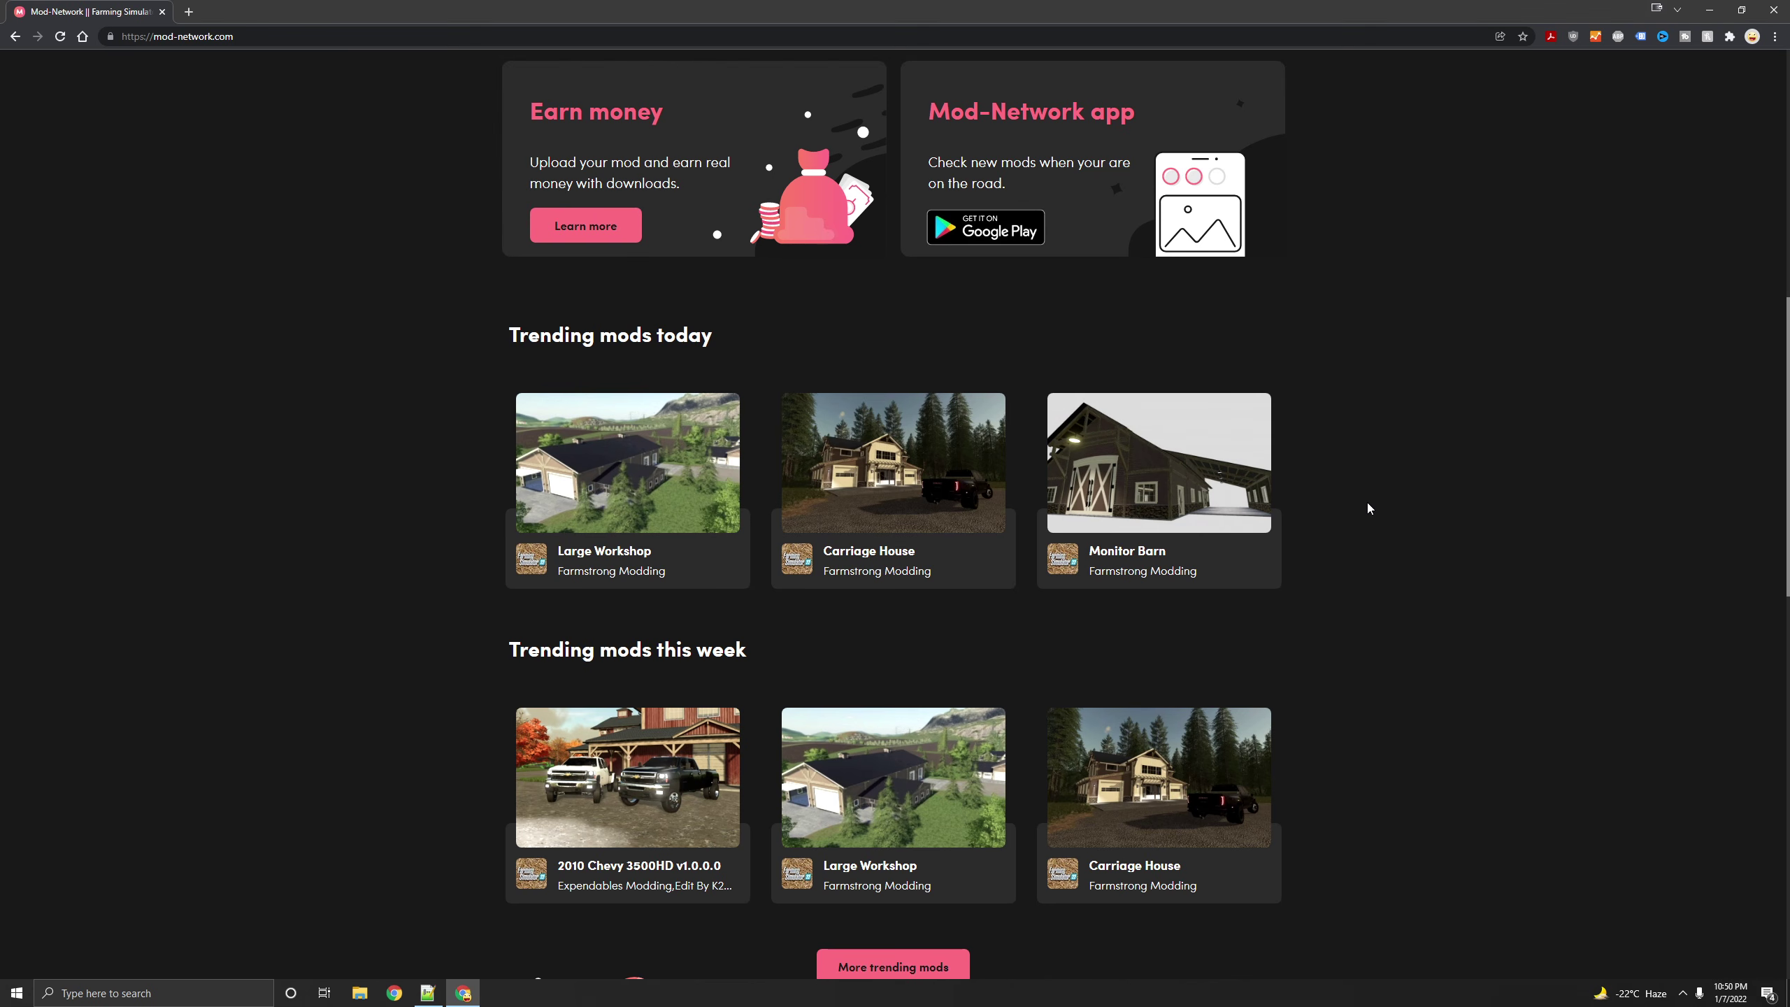
scroll(1368, 508, "down", 3)
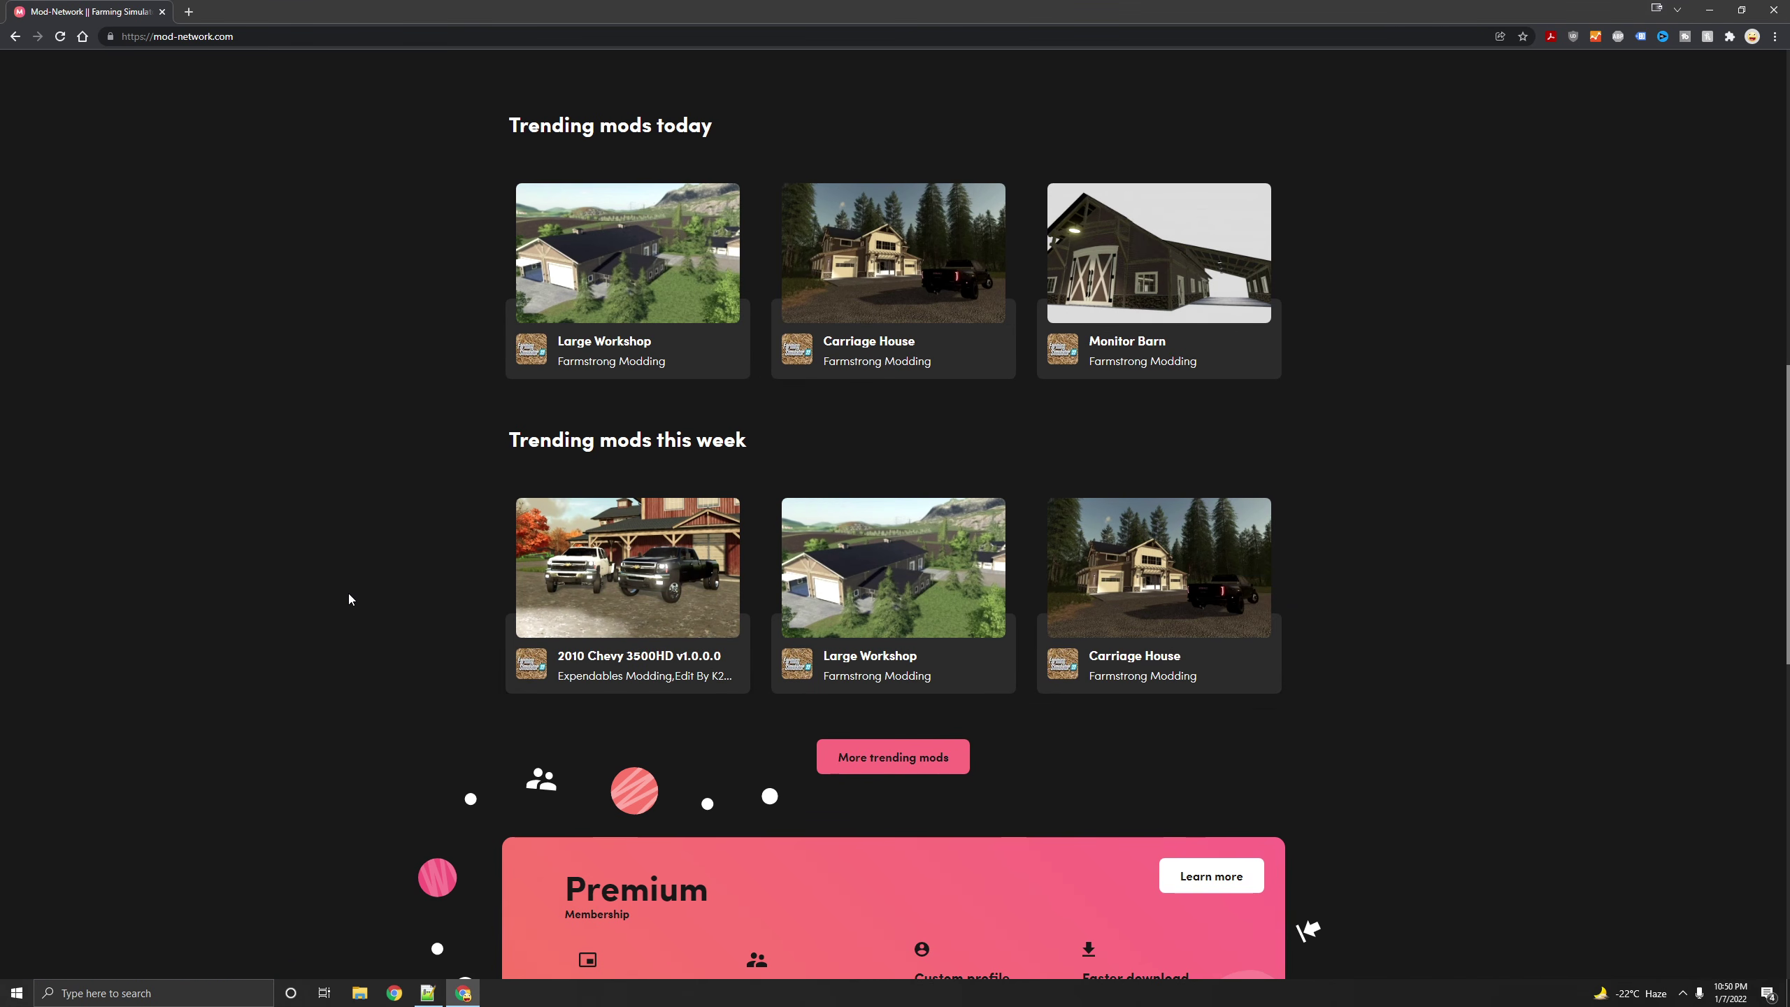
scroll(348, 593, "down", 2)
scroll(322, 465, "up", 2)
scroll(323, 467, "up", 2)
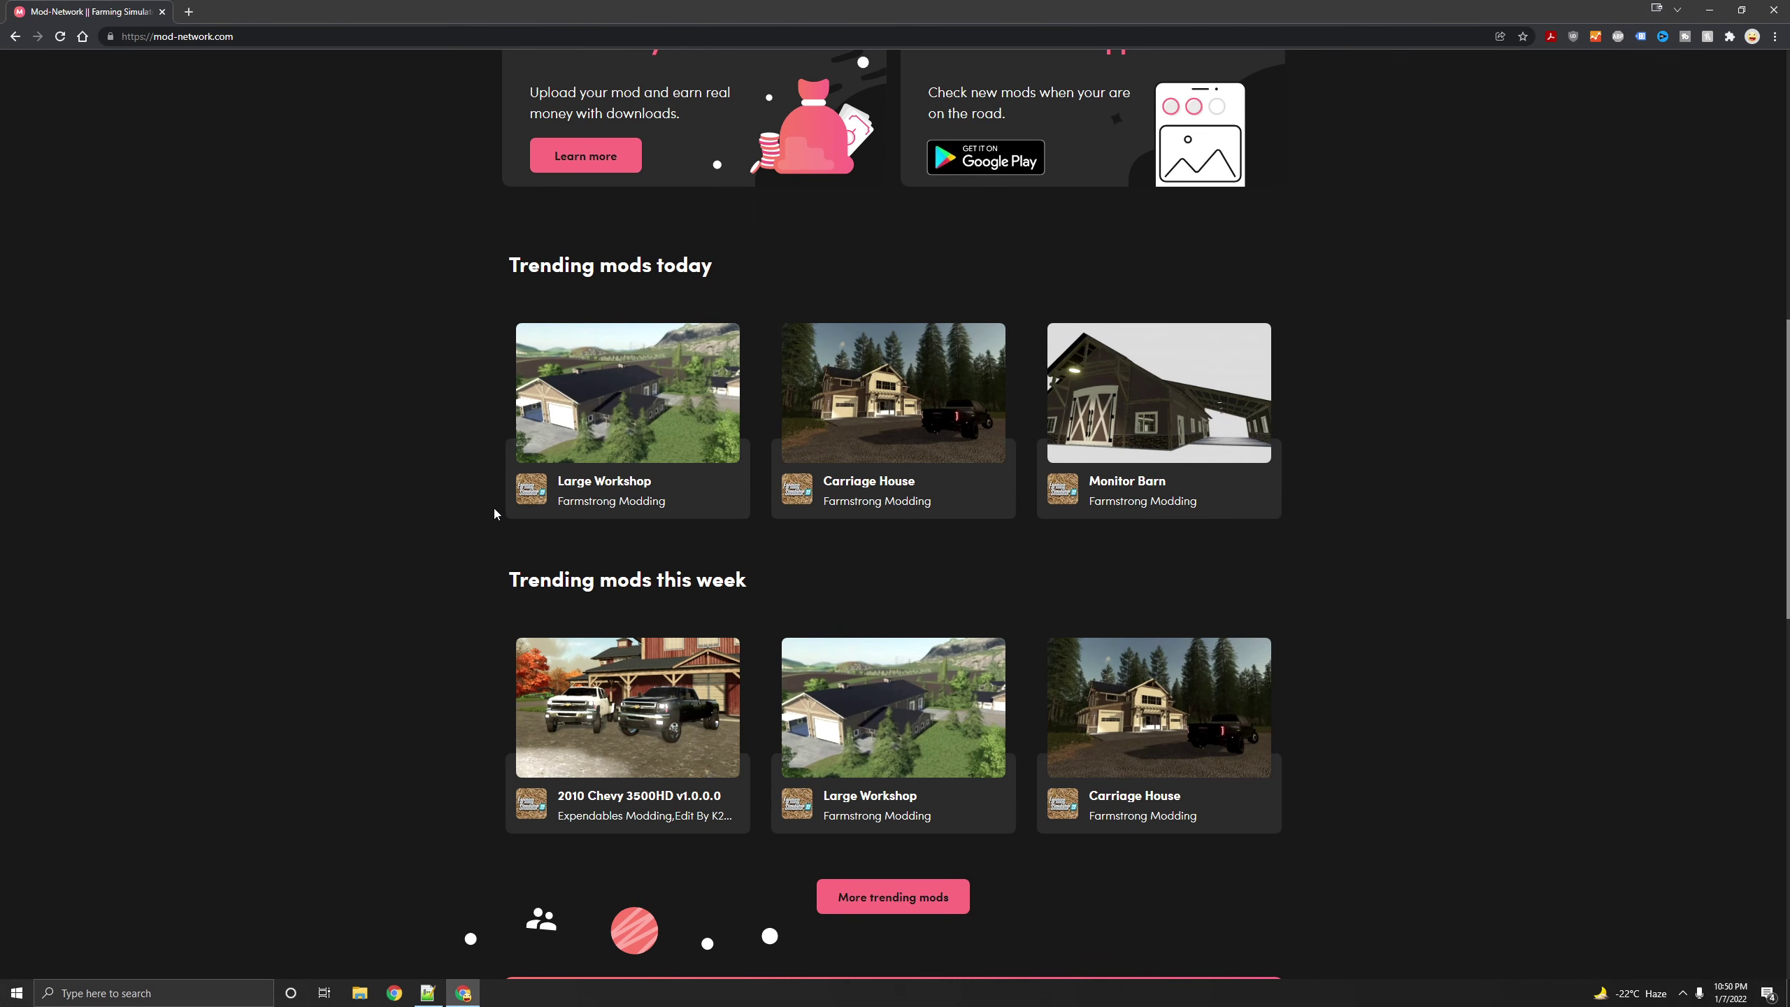
left_click(824, 438)
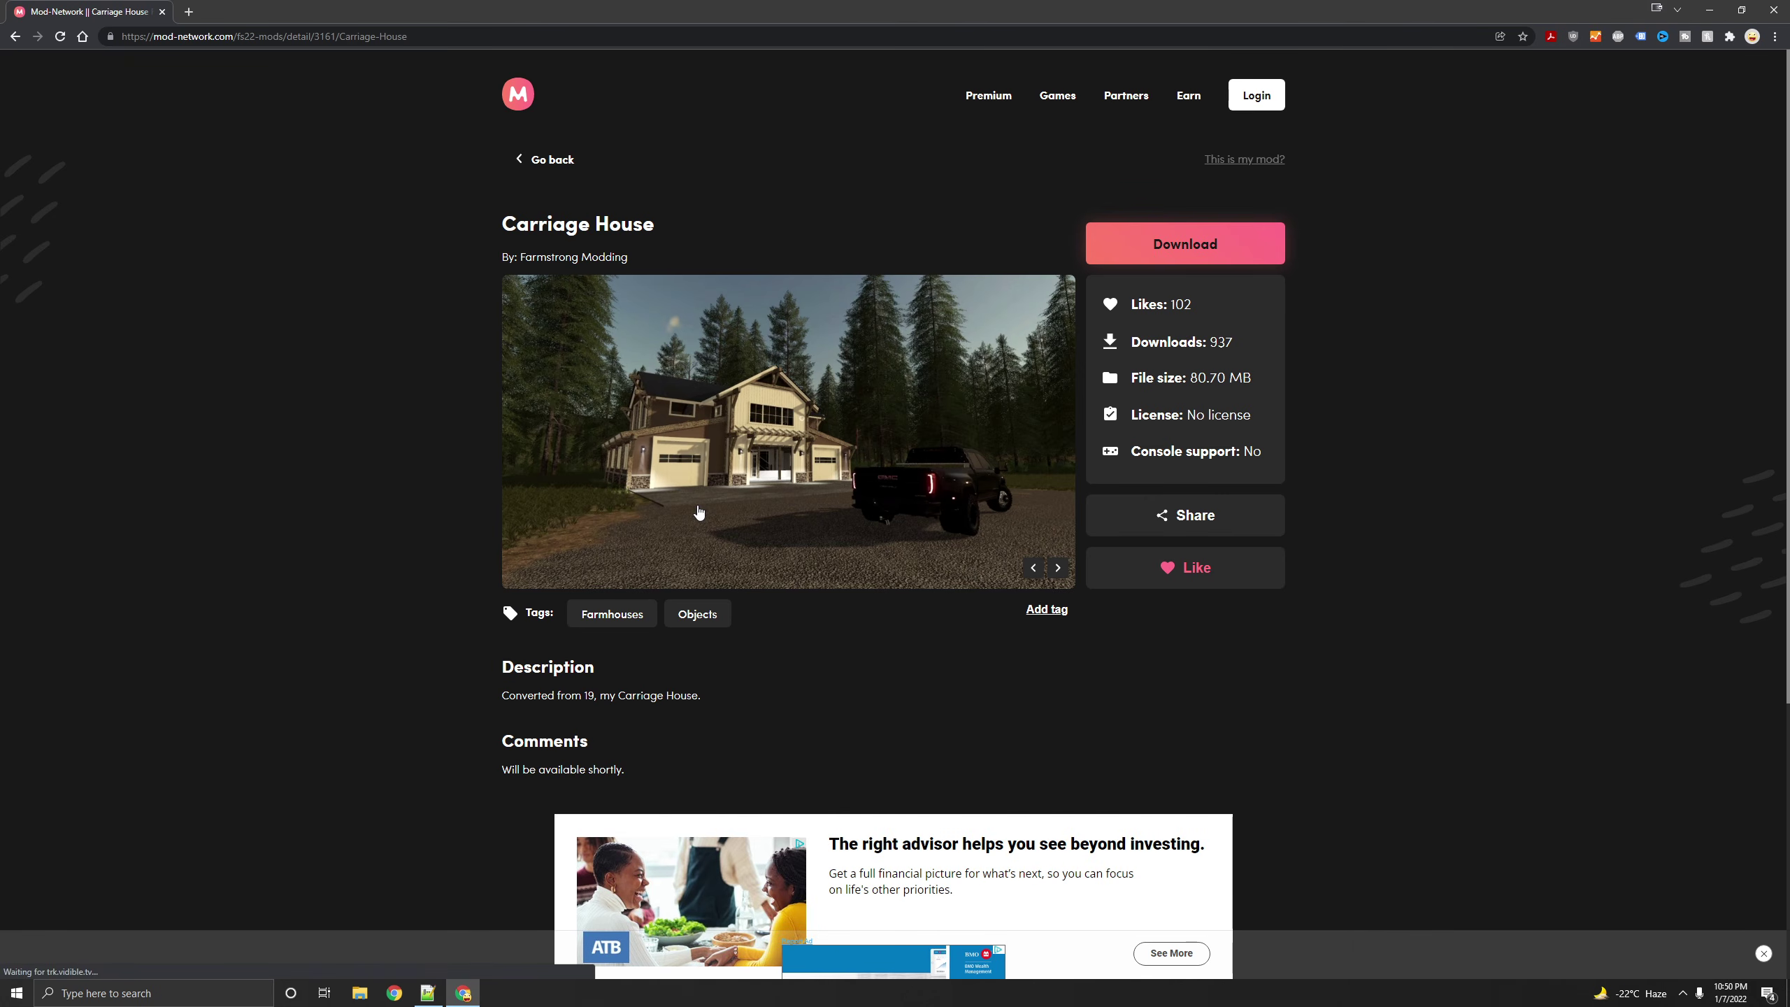
Step: Download the Carriage House mod and open the Downloads folder in File Explorer
scroll(1522, 412, "down", 1)
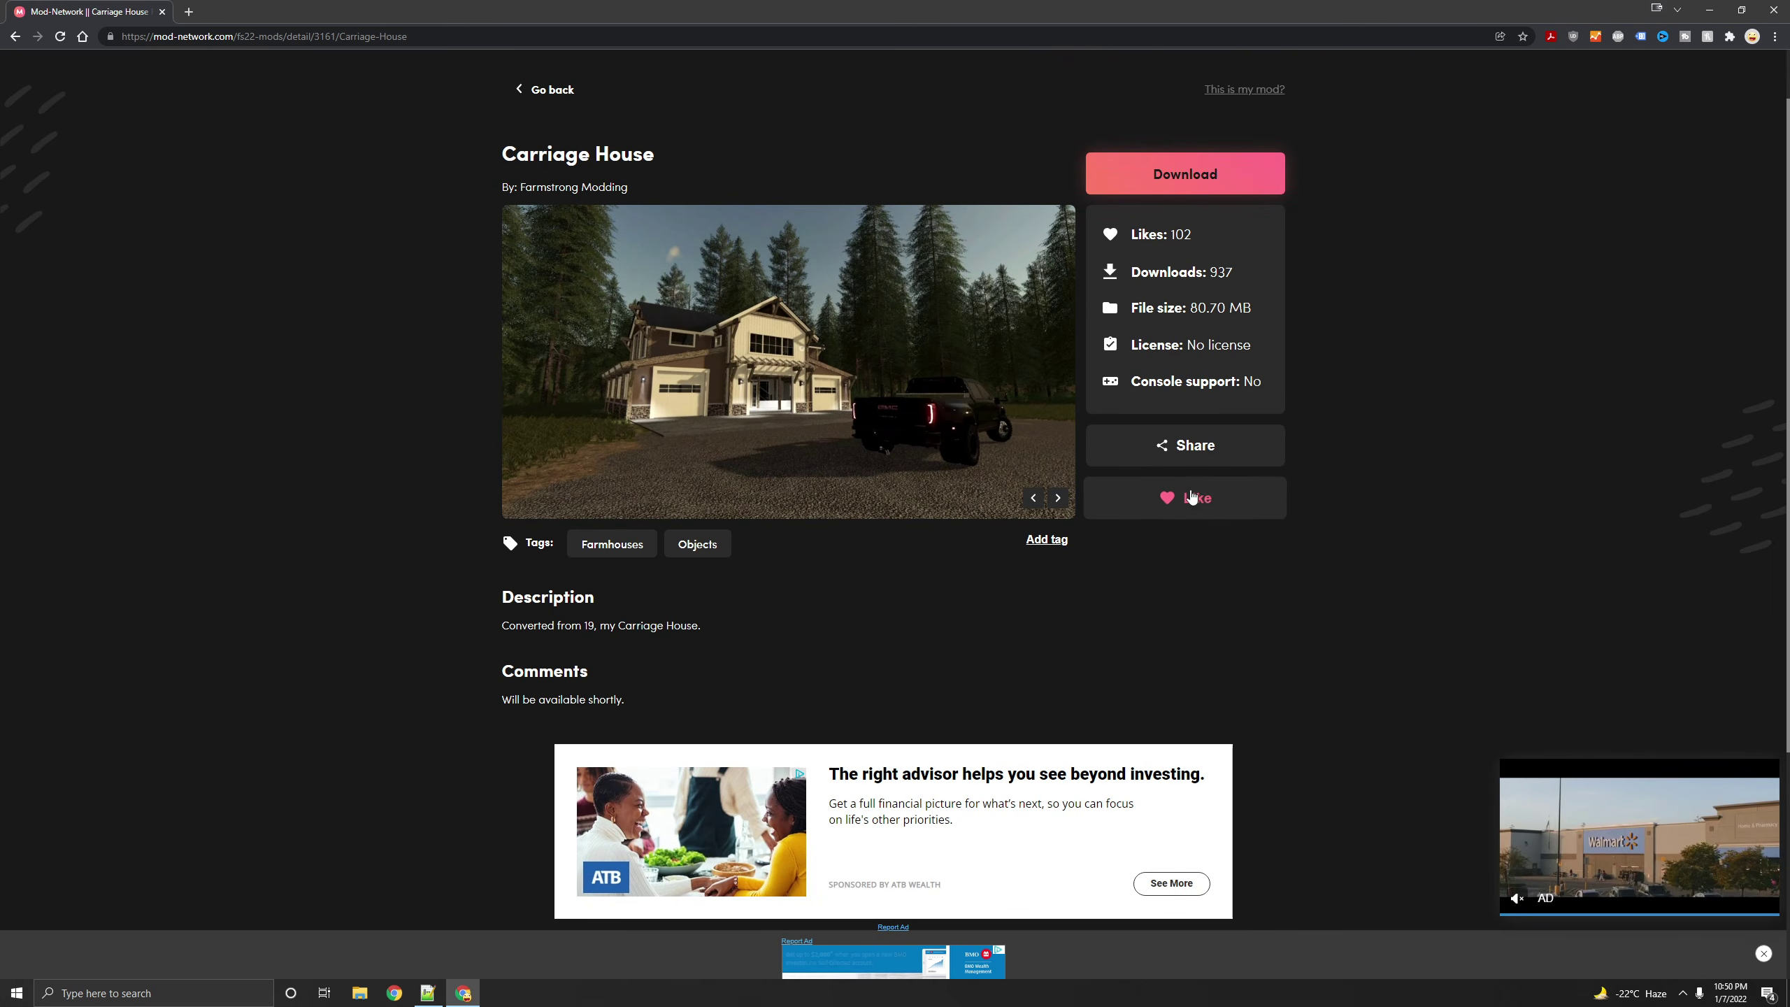
left_click(1216, 188)
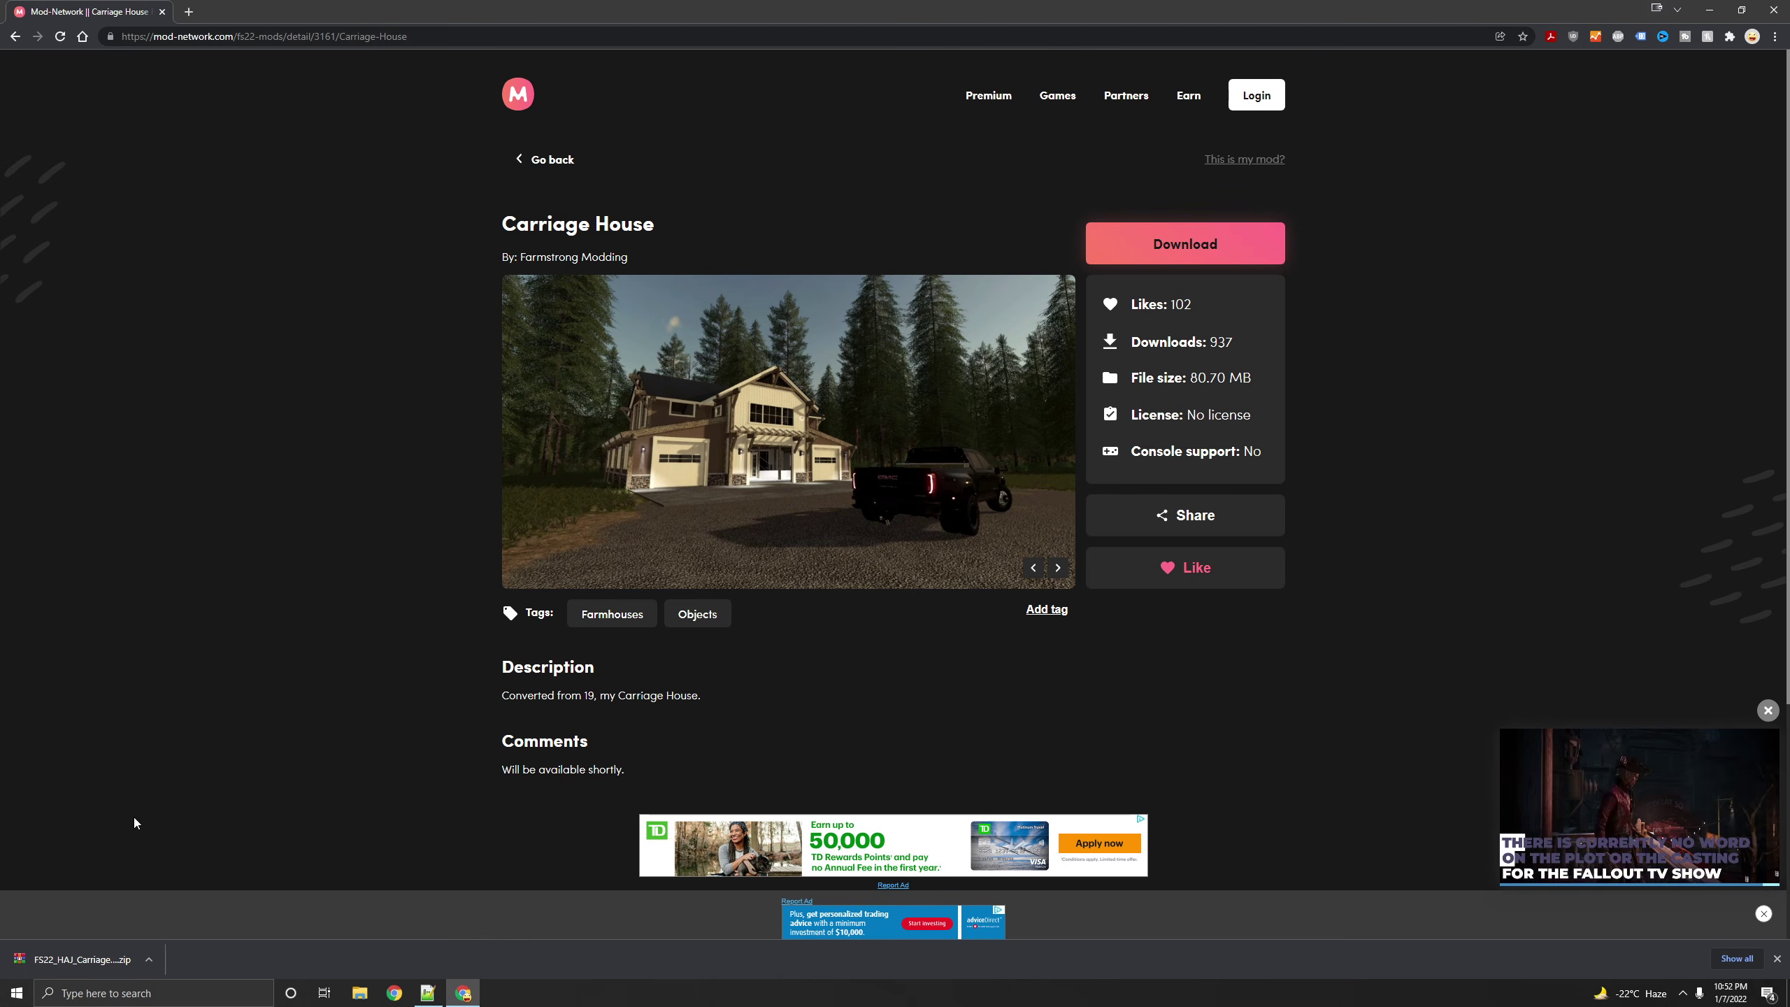
key("super+e")
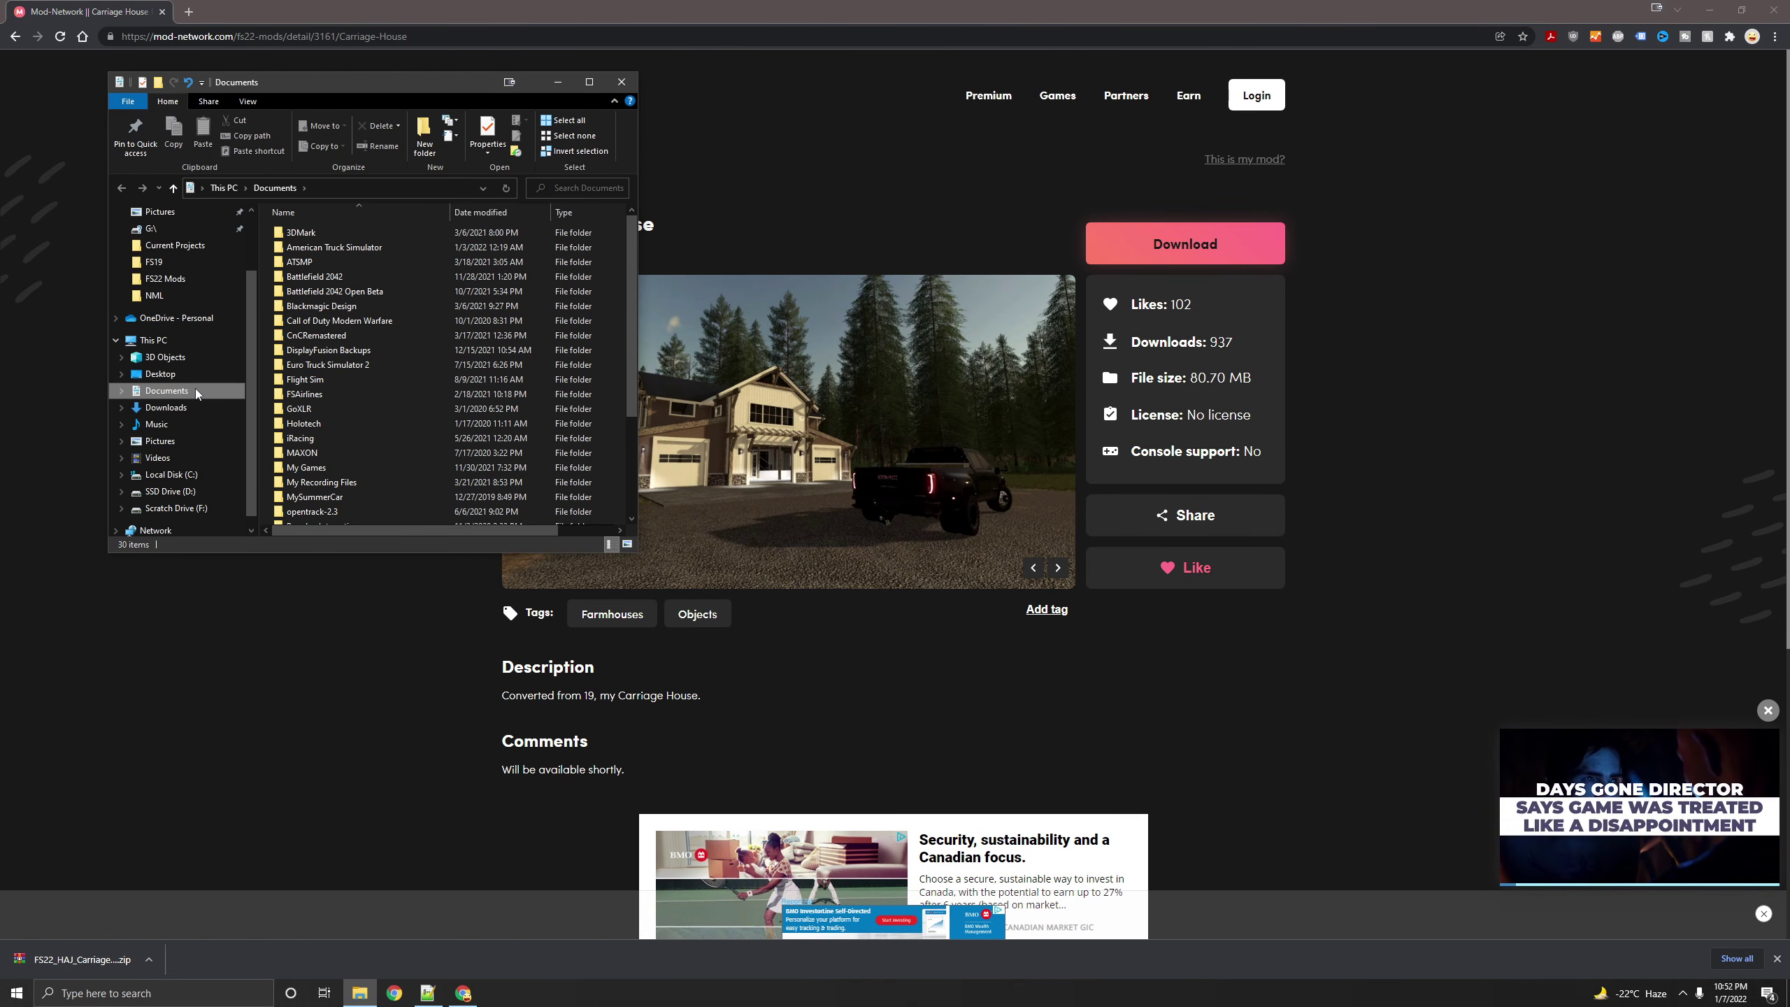
left_click(166, 408)
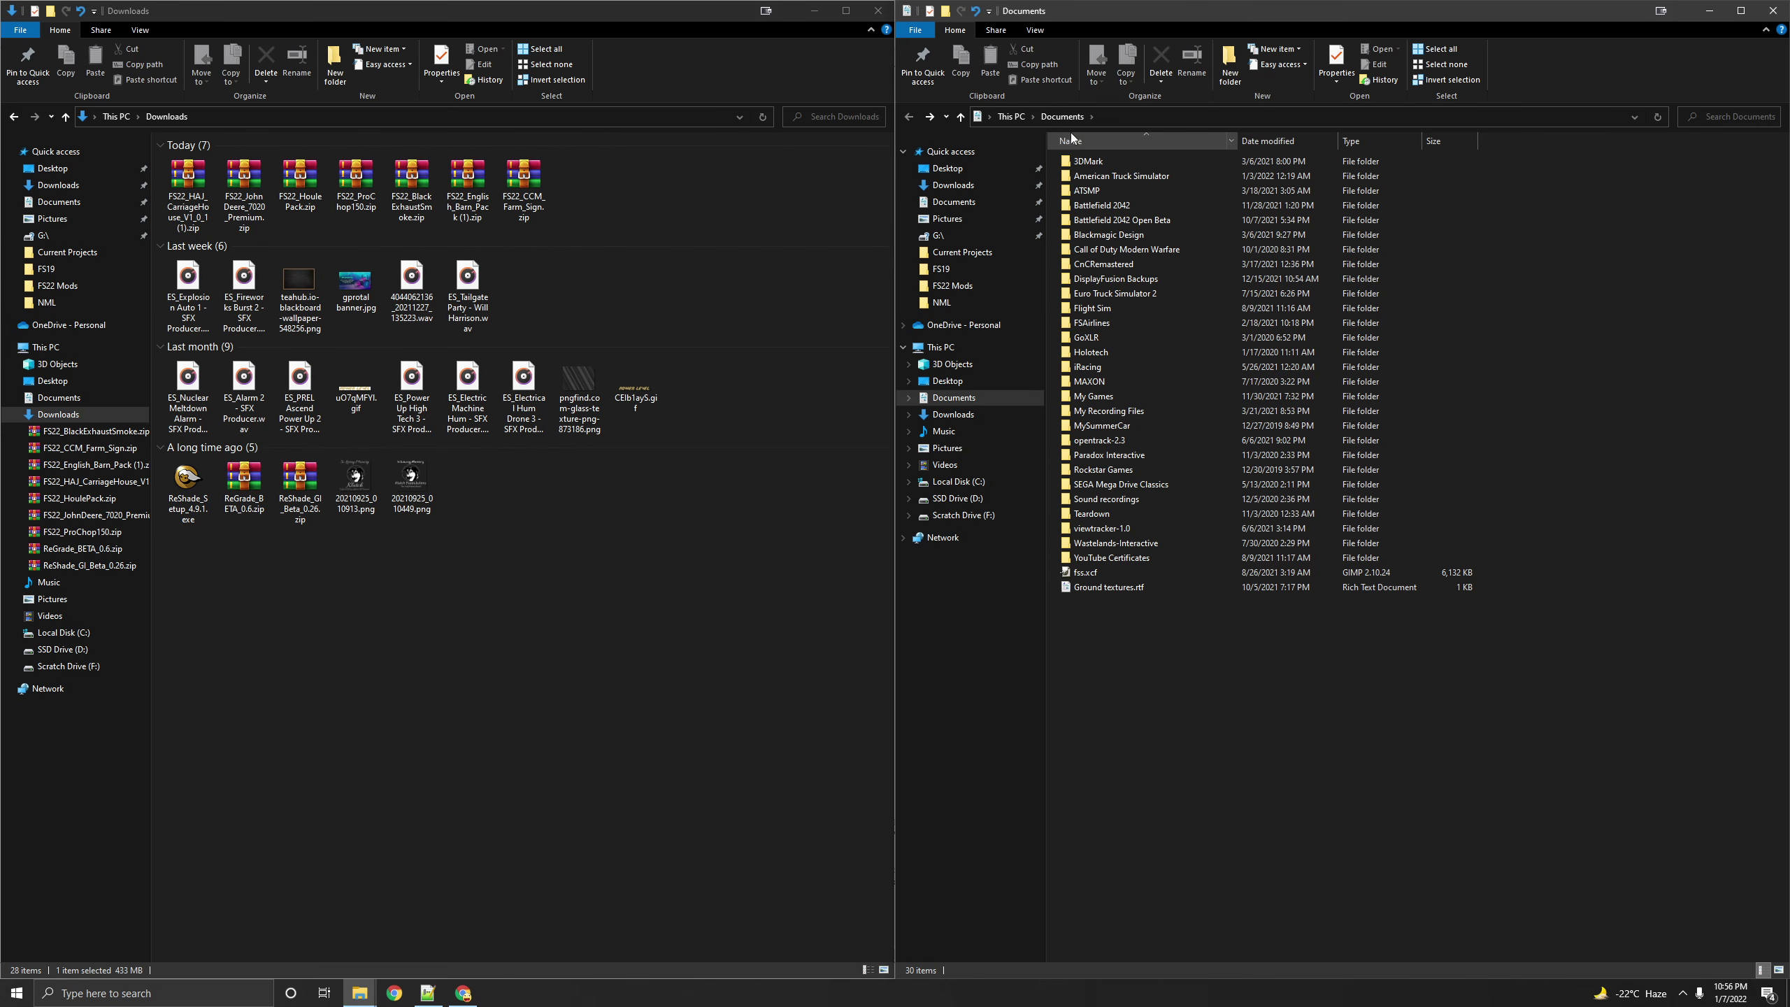
Step: Move FS22_HAJ_CarriageHouse_V1_0_1 (1).zip from Downloads into the mods folder of Documents\My Games\FarmingSimulator2022
double_click(1108, 398)
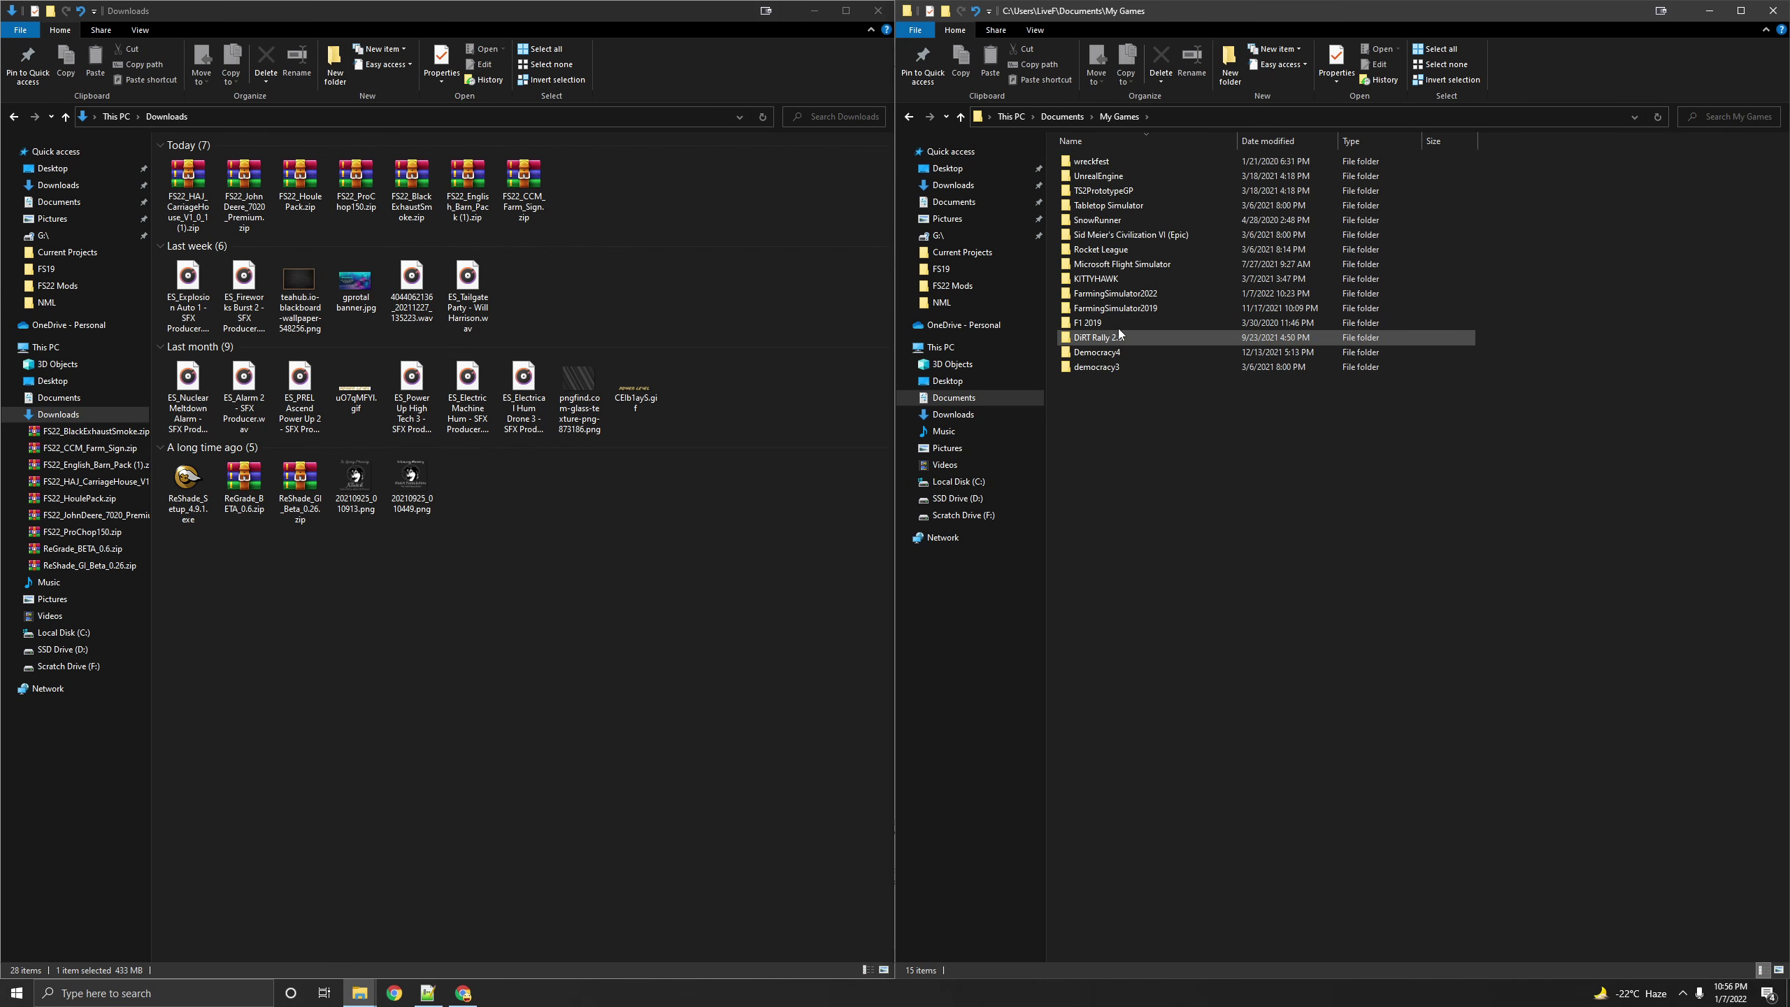
double_click(1163, 294)
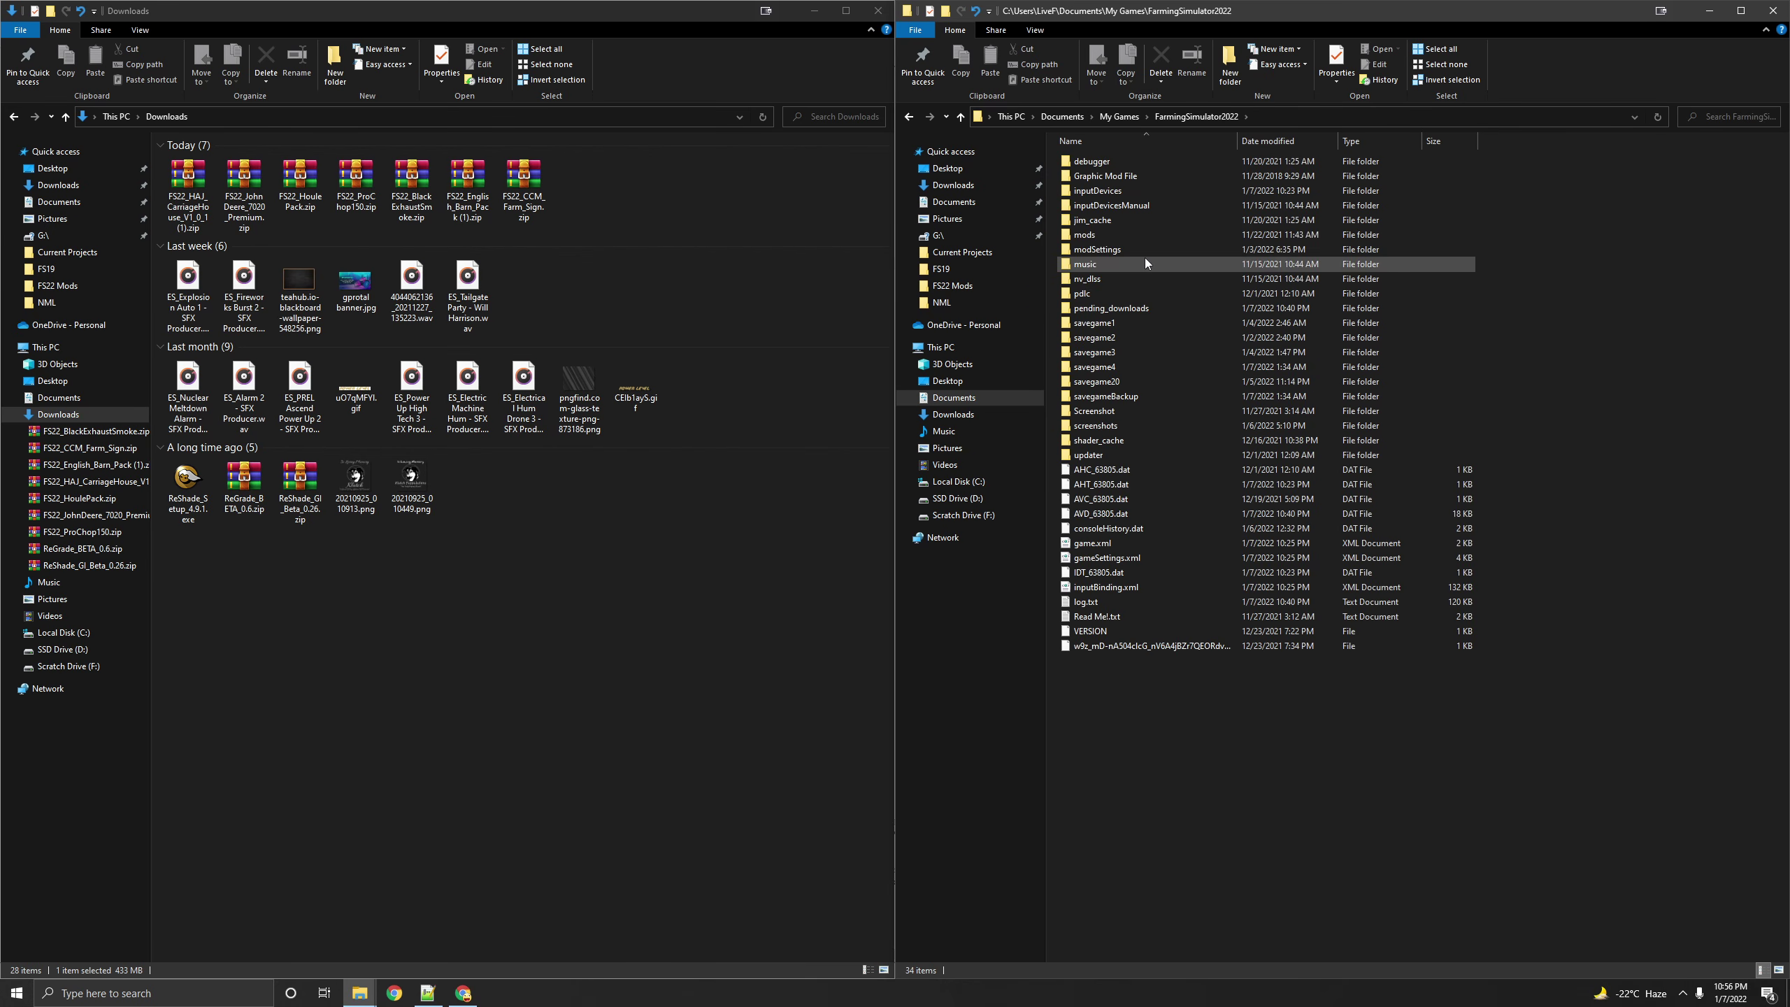
double_click(1106, 239)
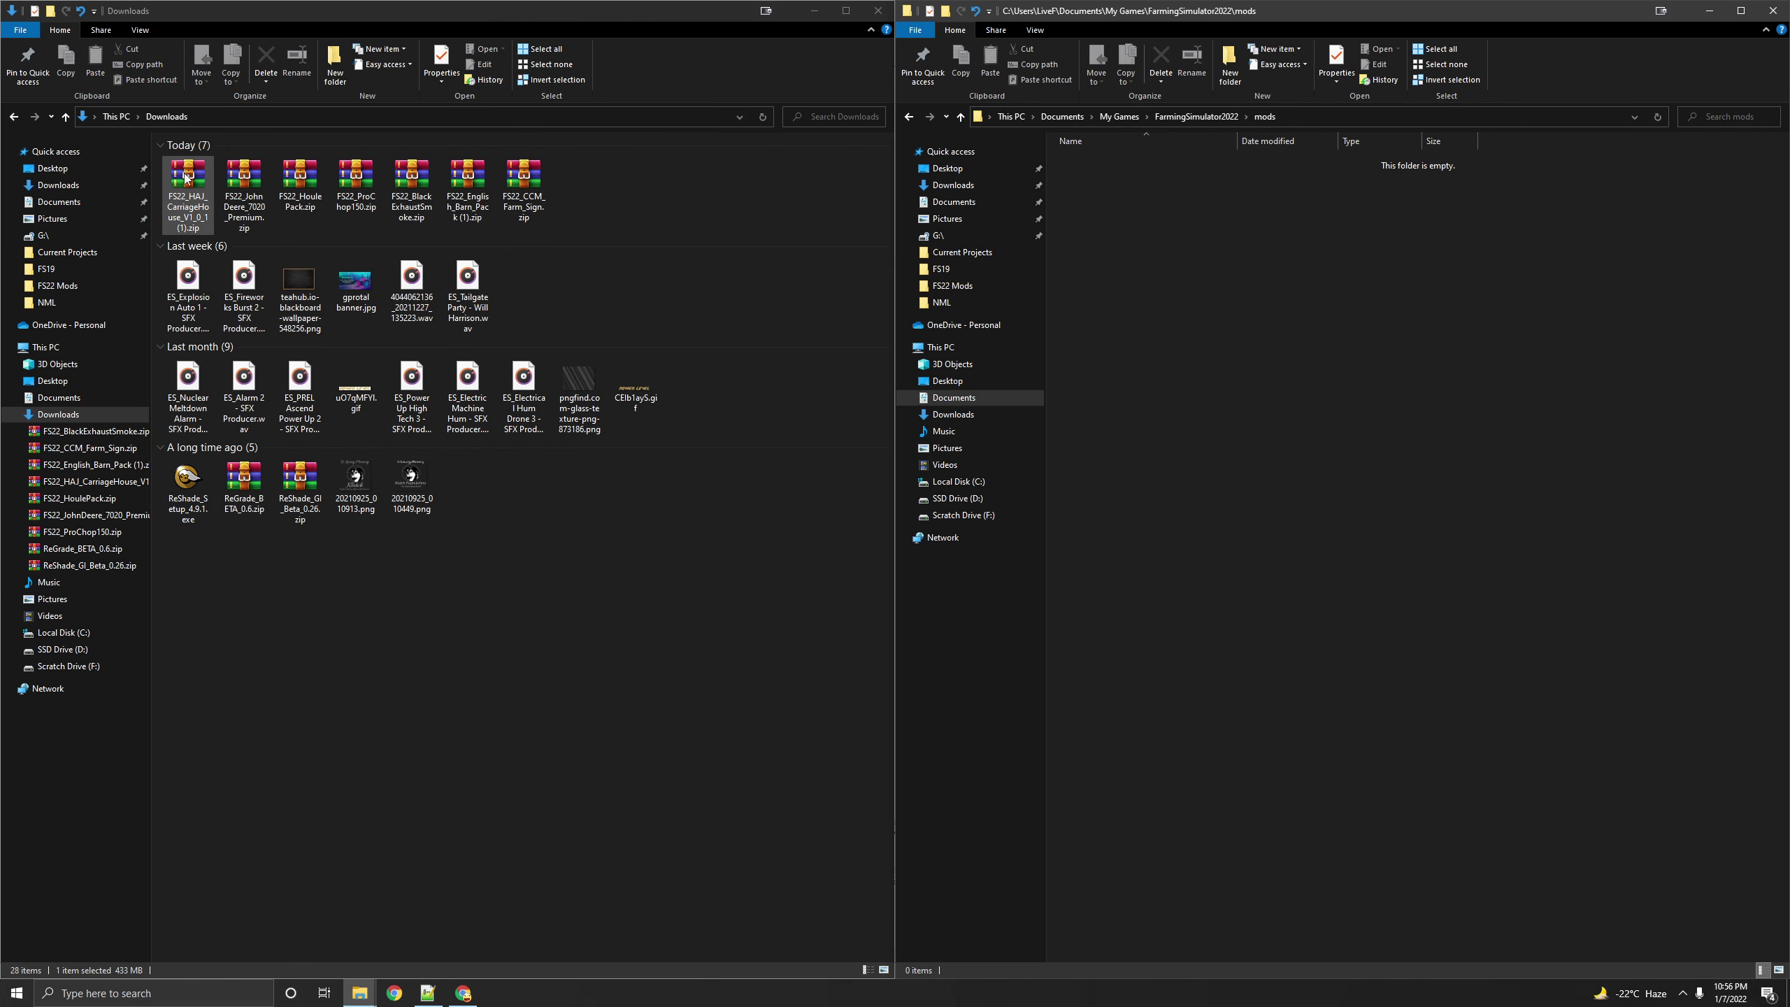
left_click_drag(186, 178, 1254, 356)
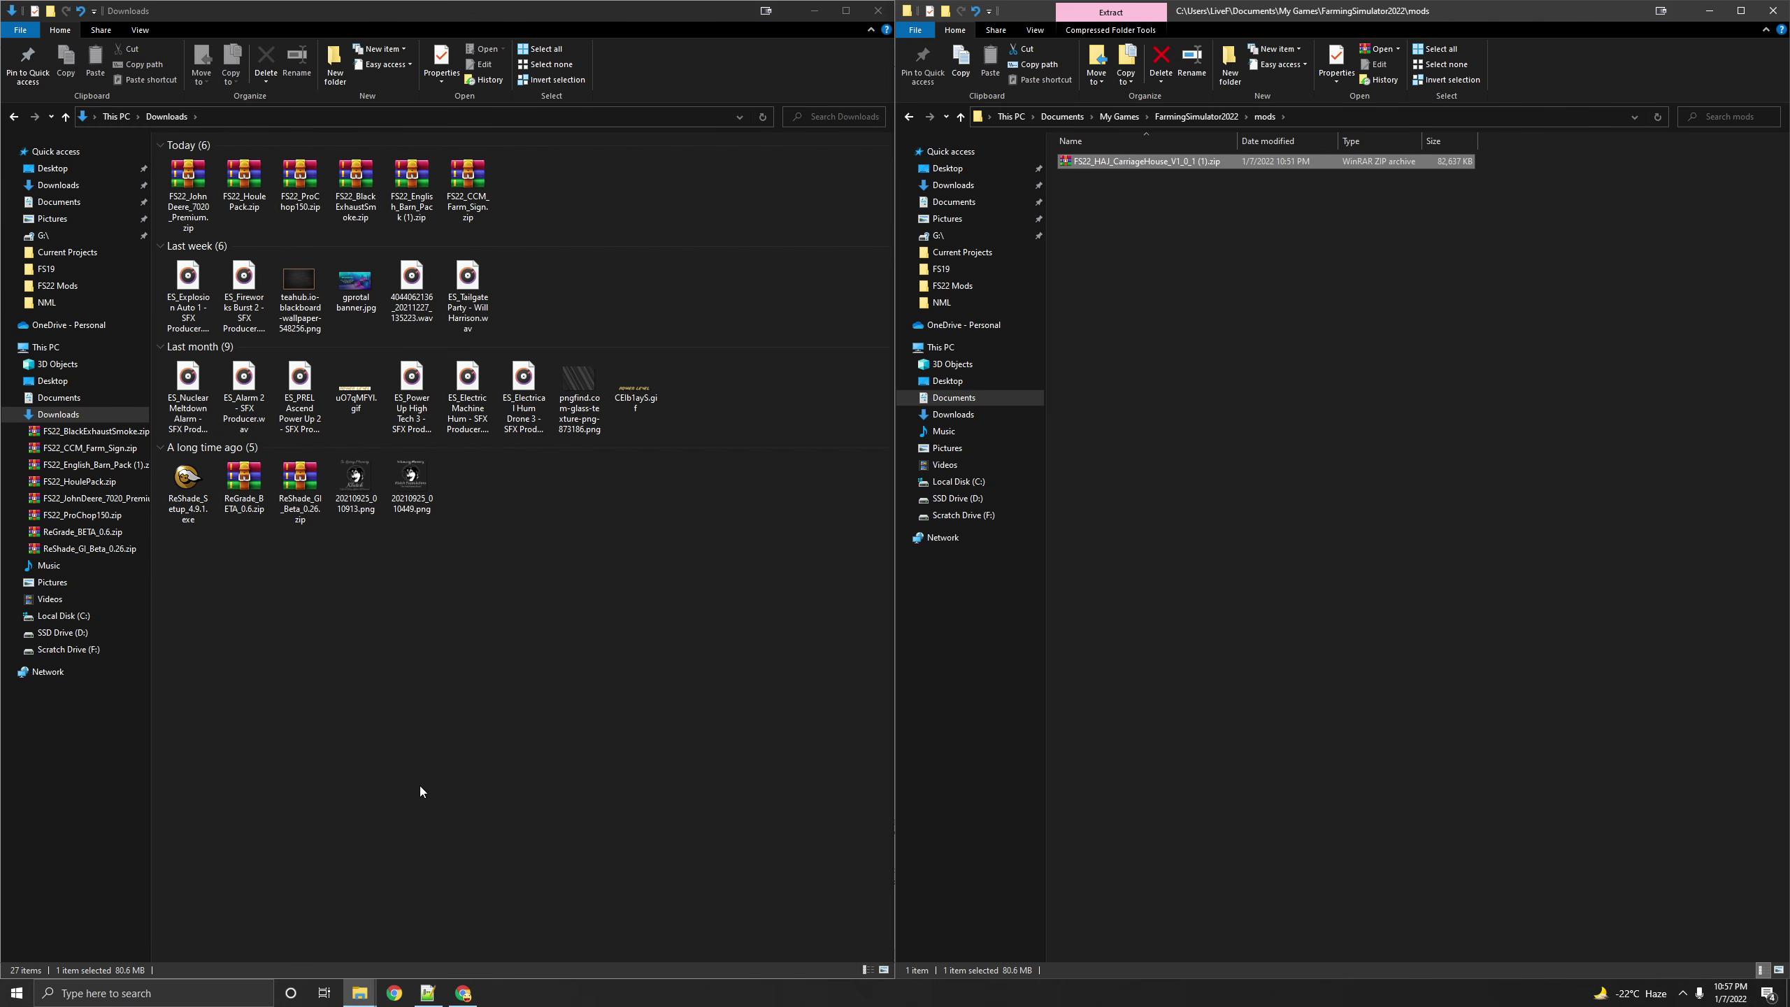
Step: Go back to the FarmingSimulator2022 folder, view gameSettings.xml in Notepad and close it again
left_click(1350, 737)
key("BackSpace")
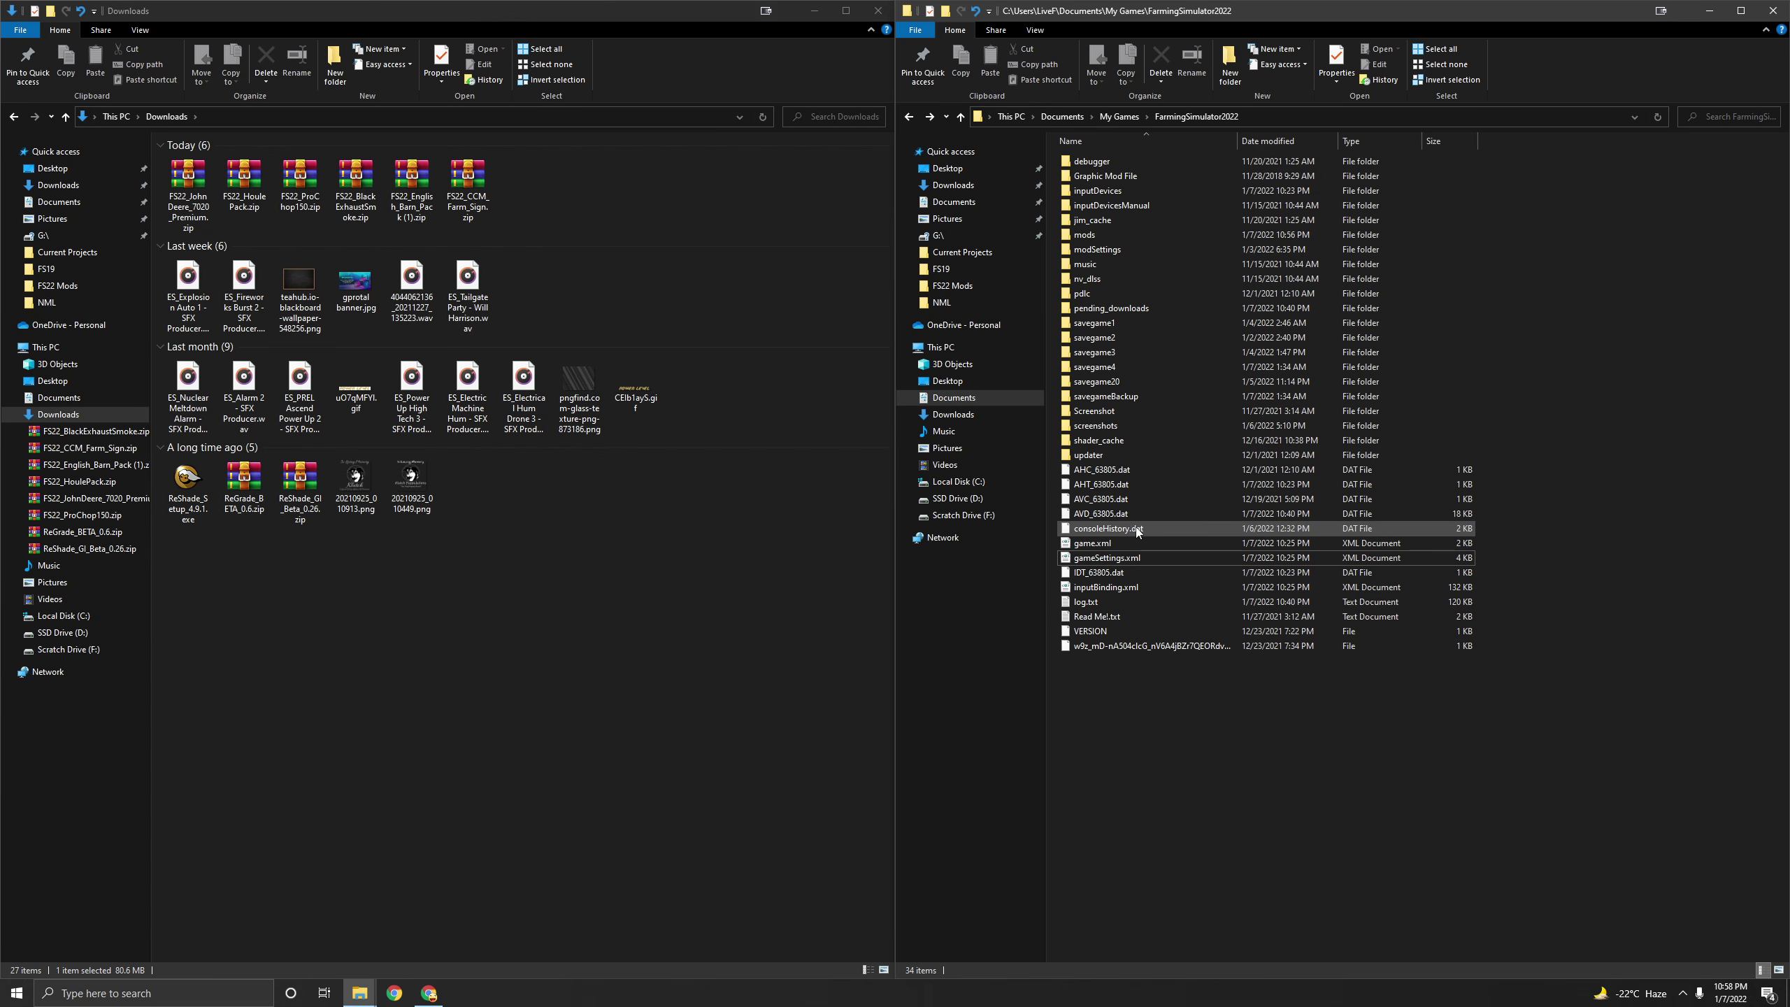
right_click(1107, 559)
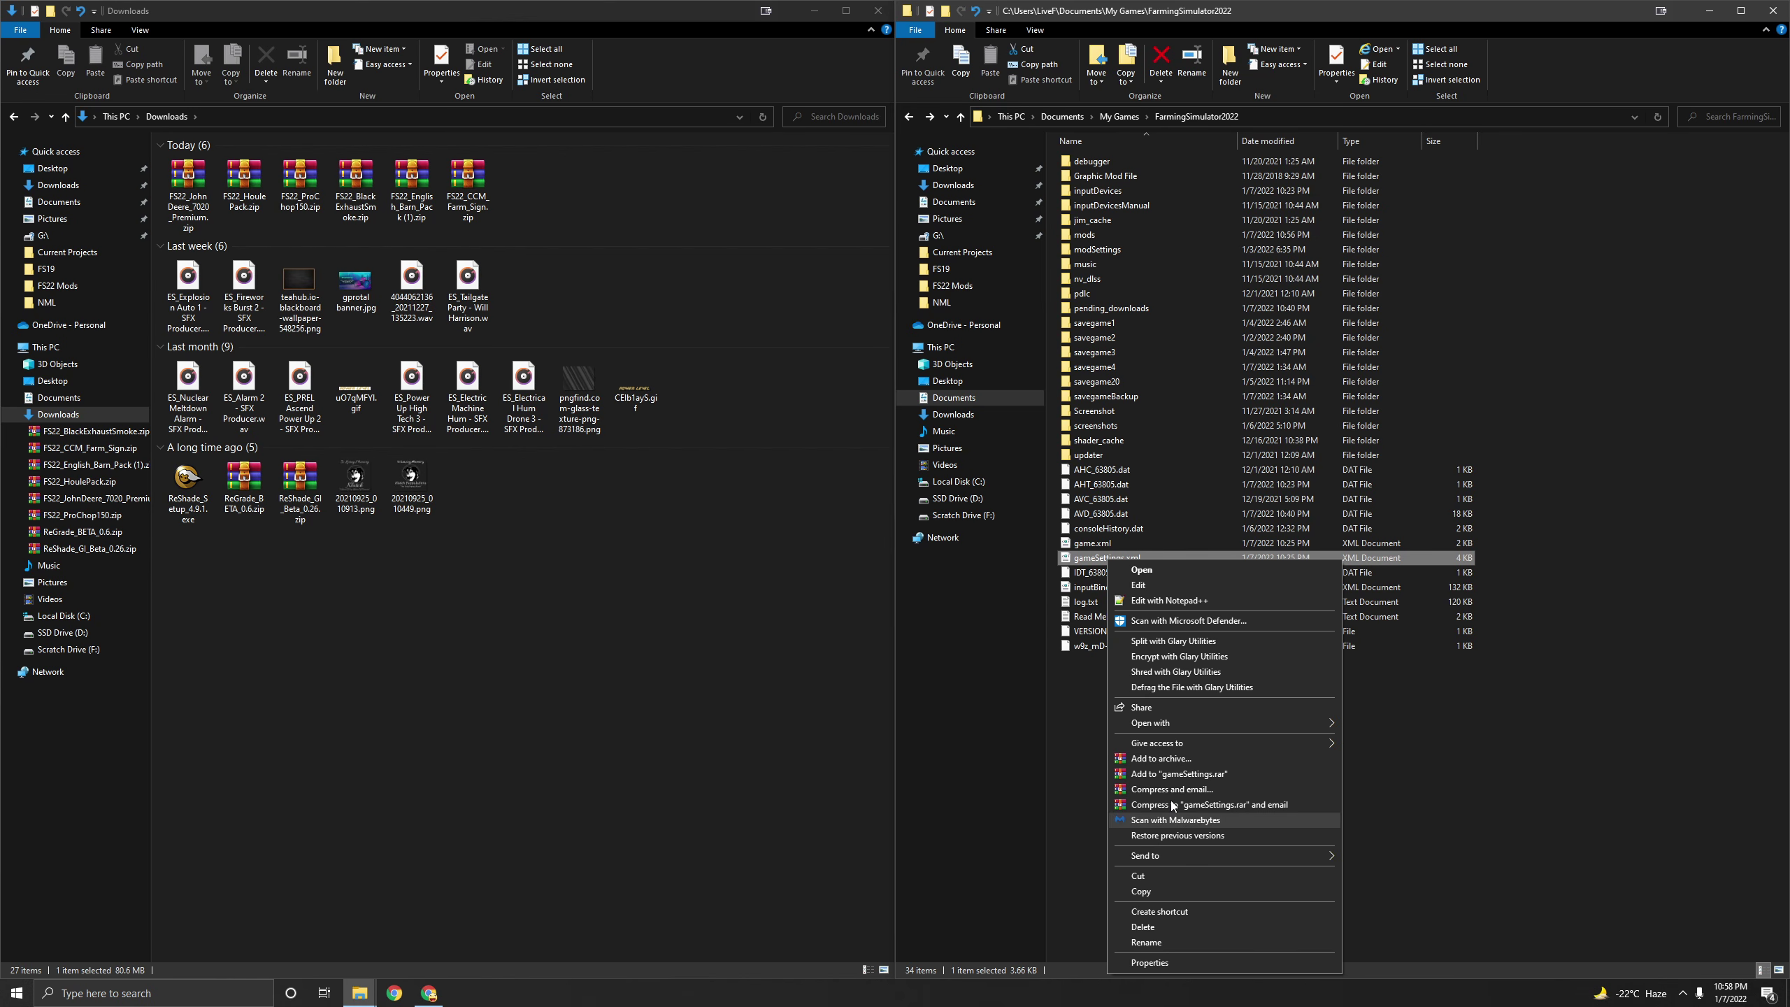
mouse_move(1150, 723)
left_click(1380, 740)
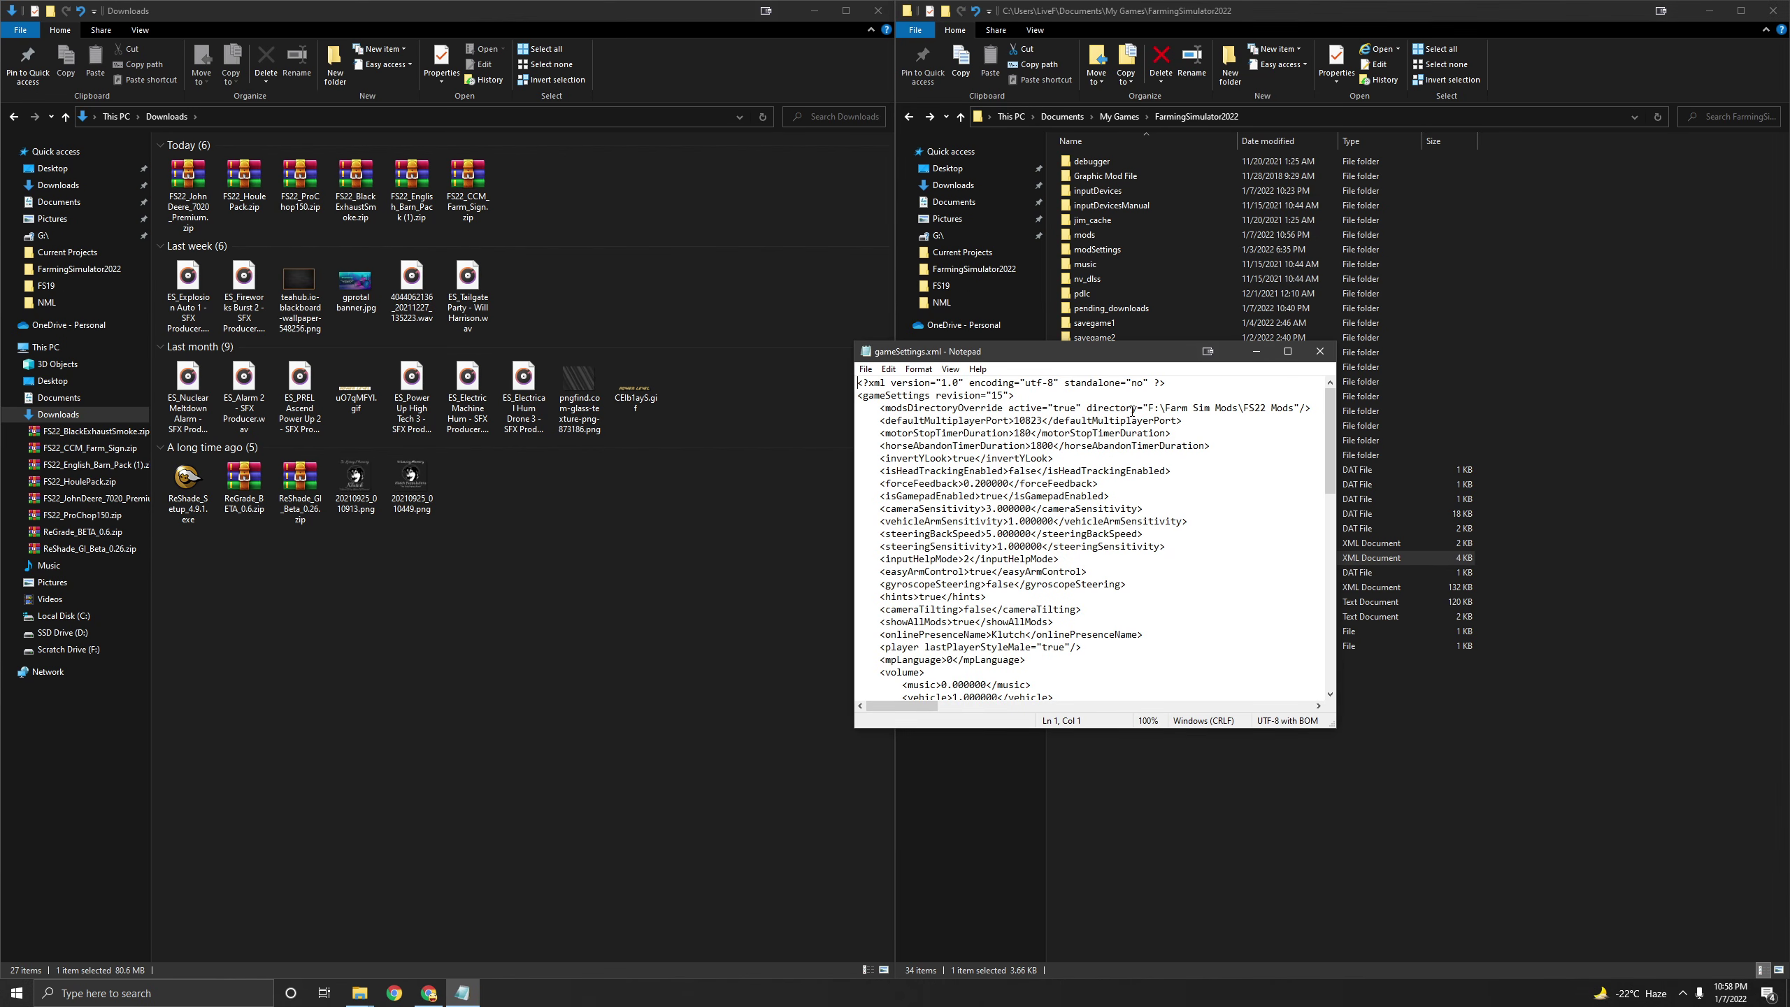
left_click(1288, 351)
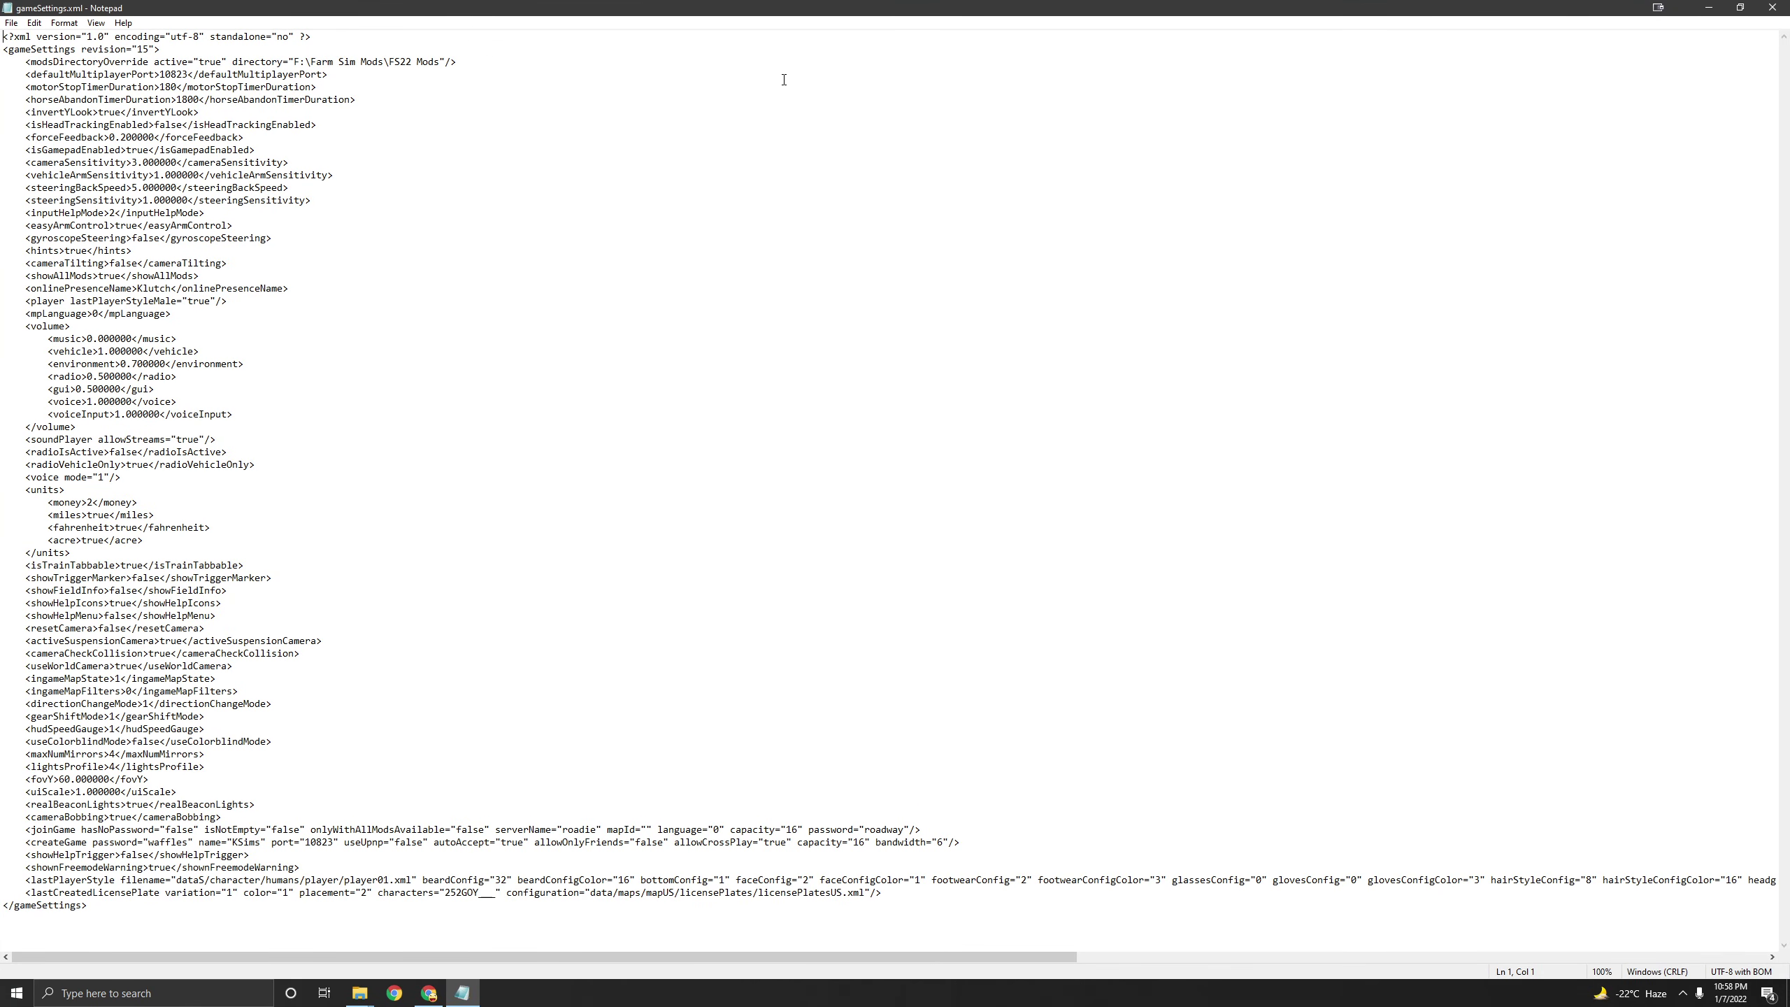
left_click(1771, 7)
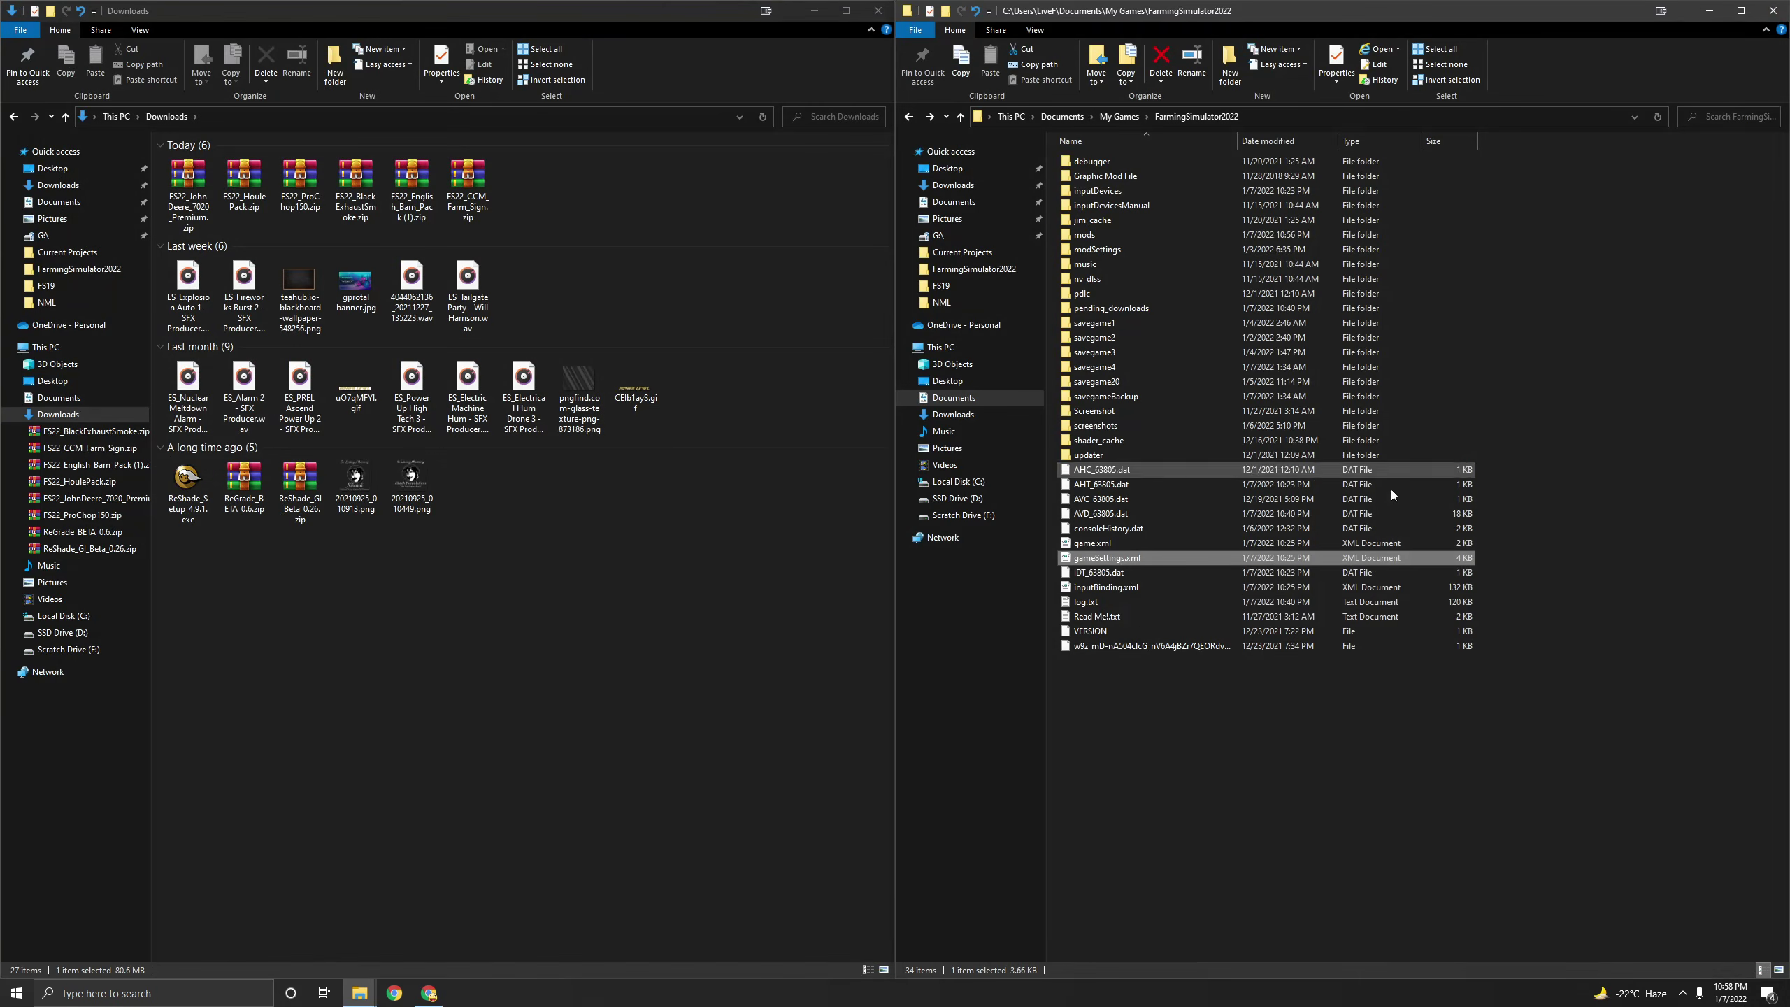
Step: Open gameSettings.xml in Notepad++ and examine the active and directory values of the modsDirectoryOverride line
right_click(1133, 561)
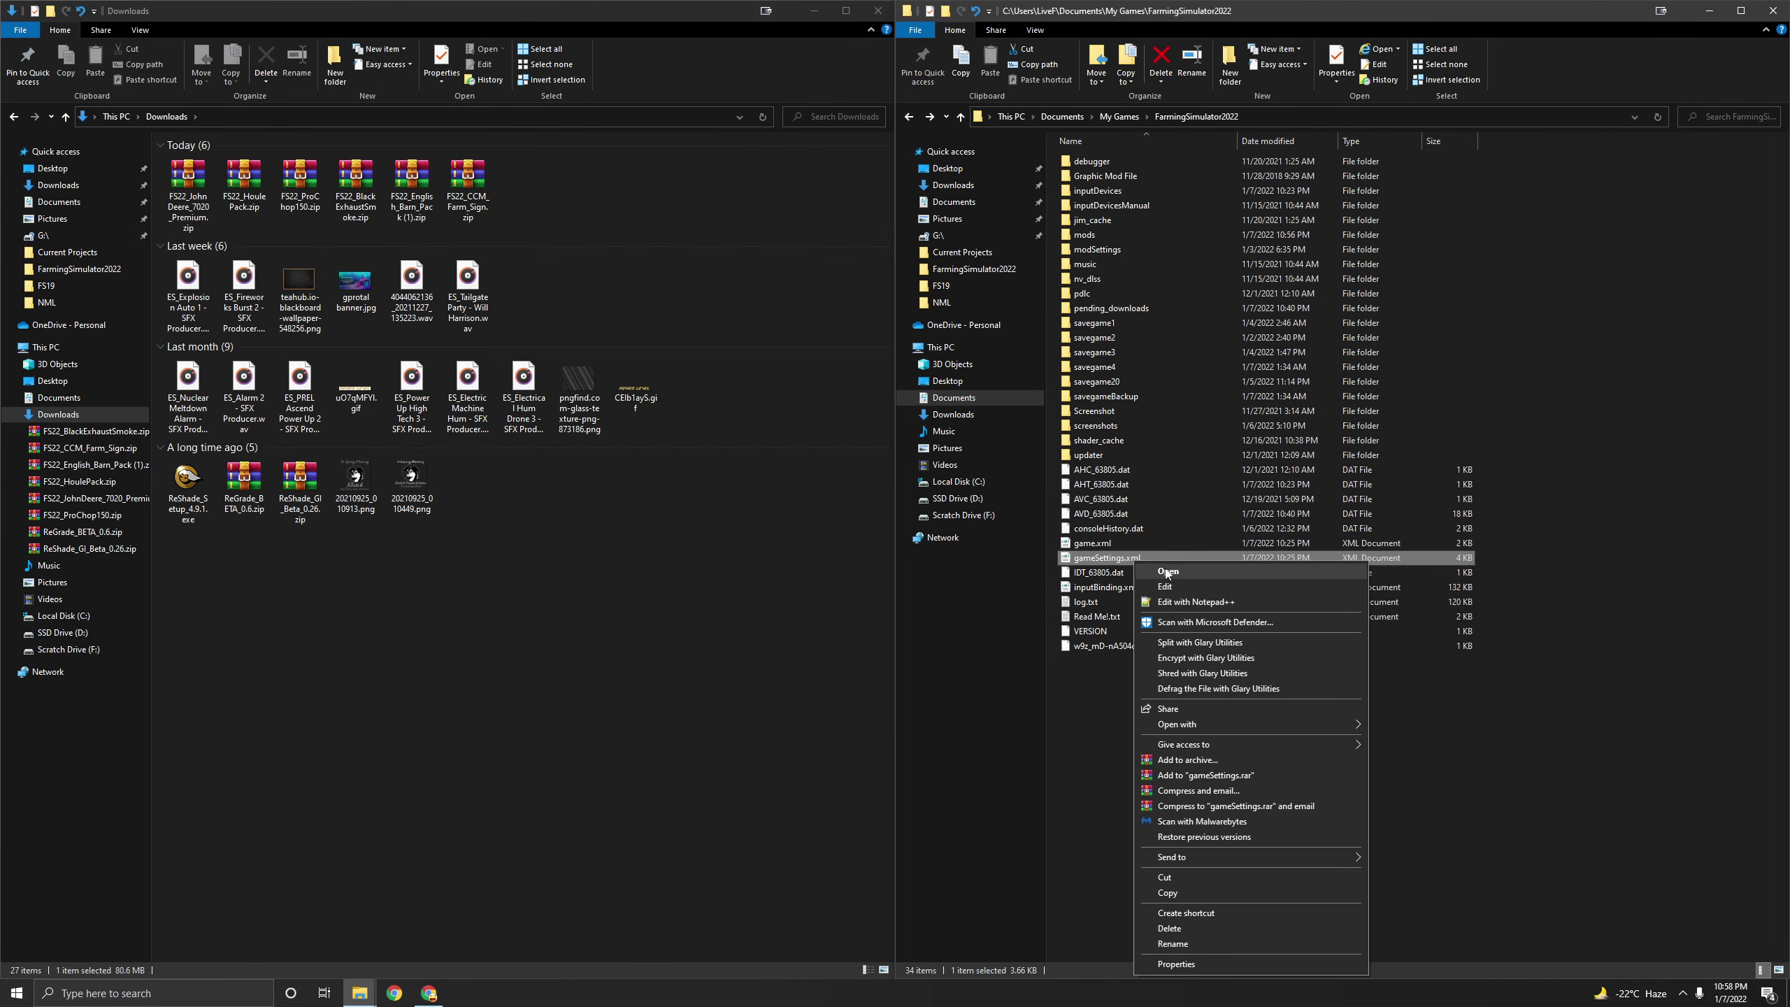
left_click(1197, 601)
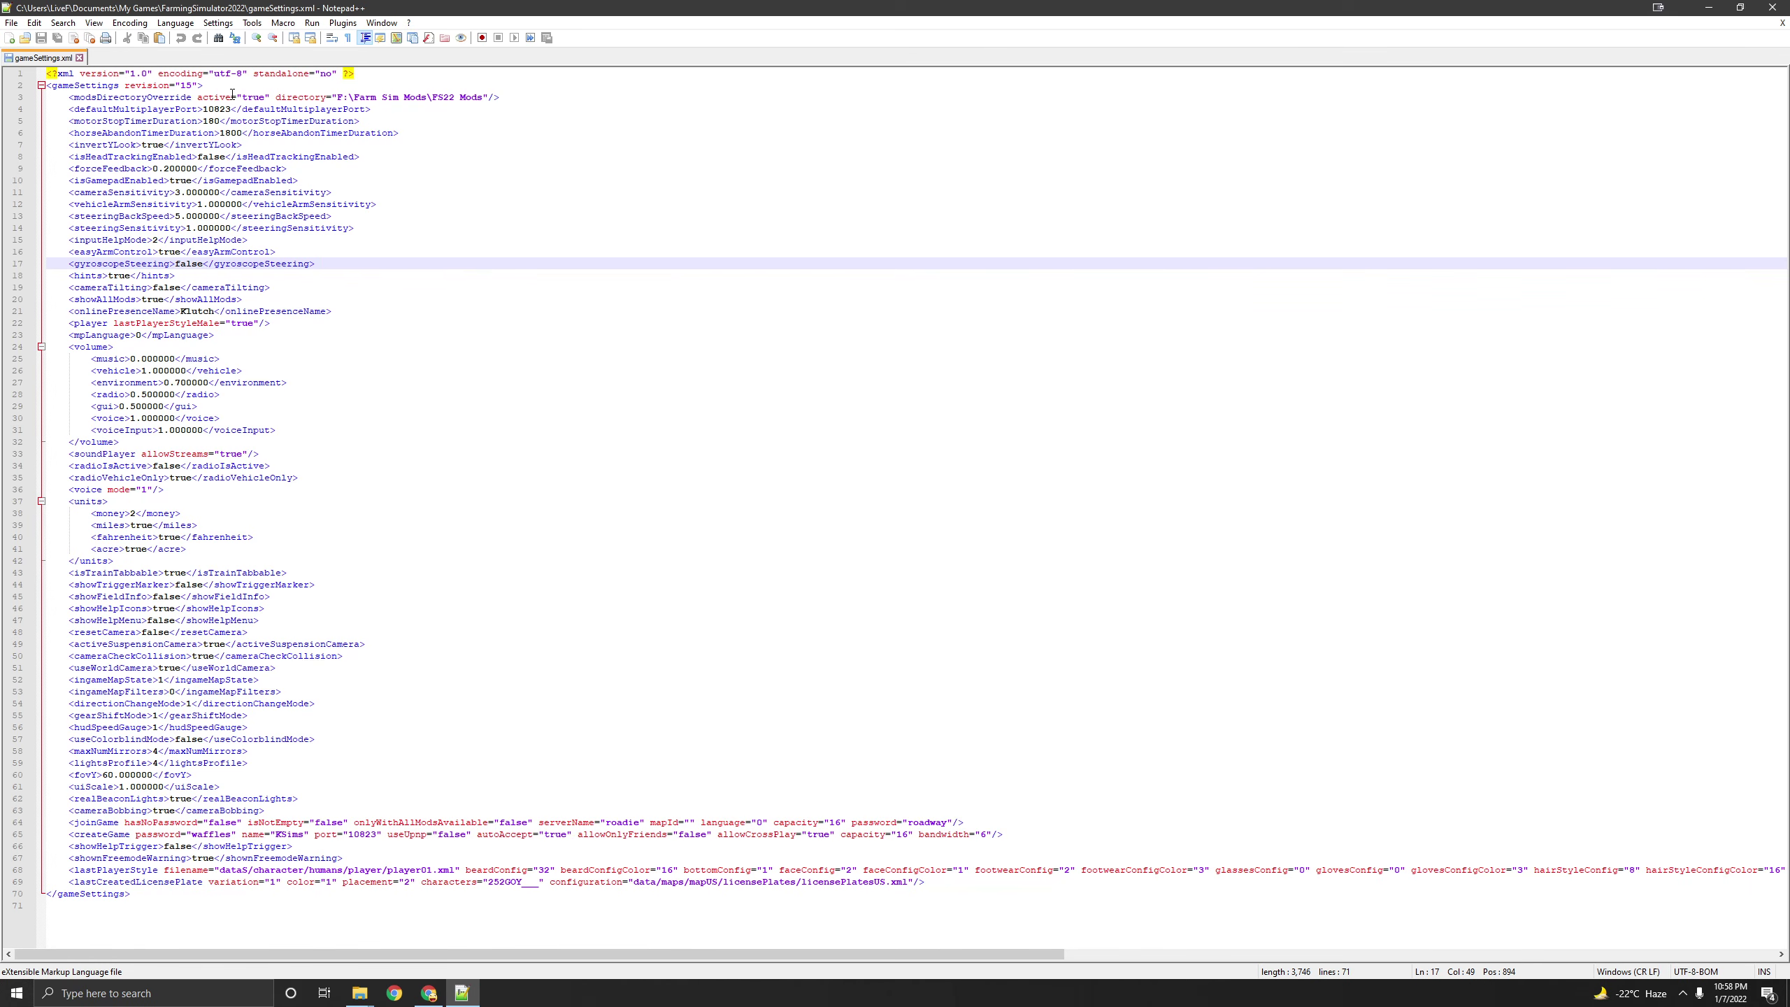
left_click_drag(243, 97, 265, 96)
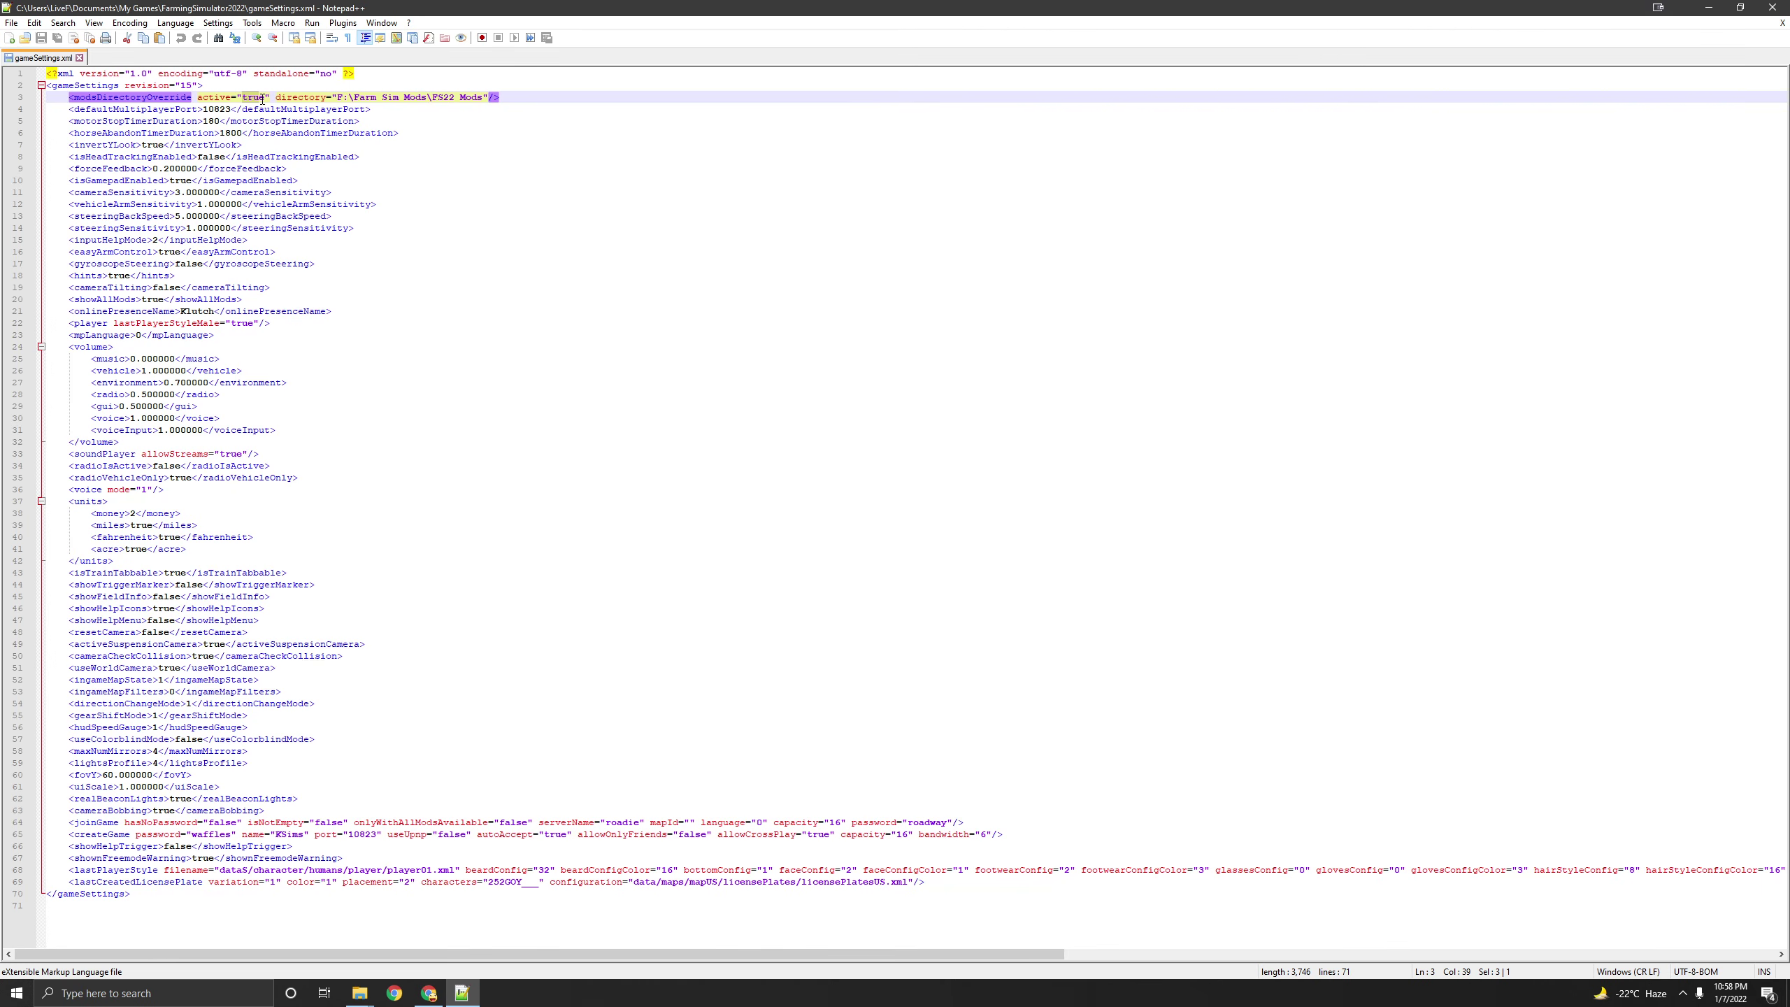
left_click(443, 133)
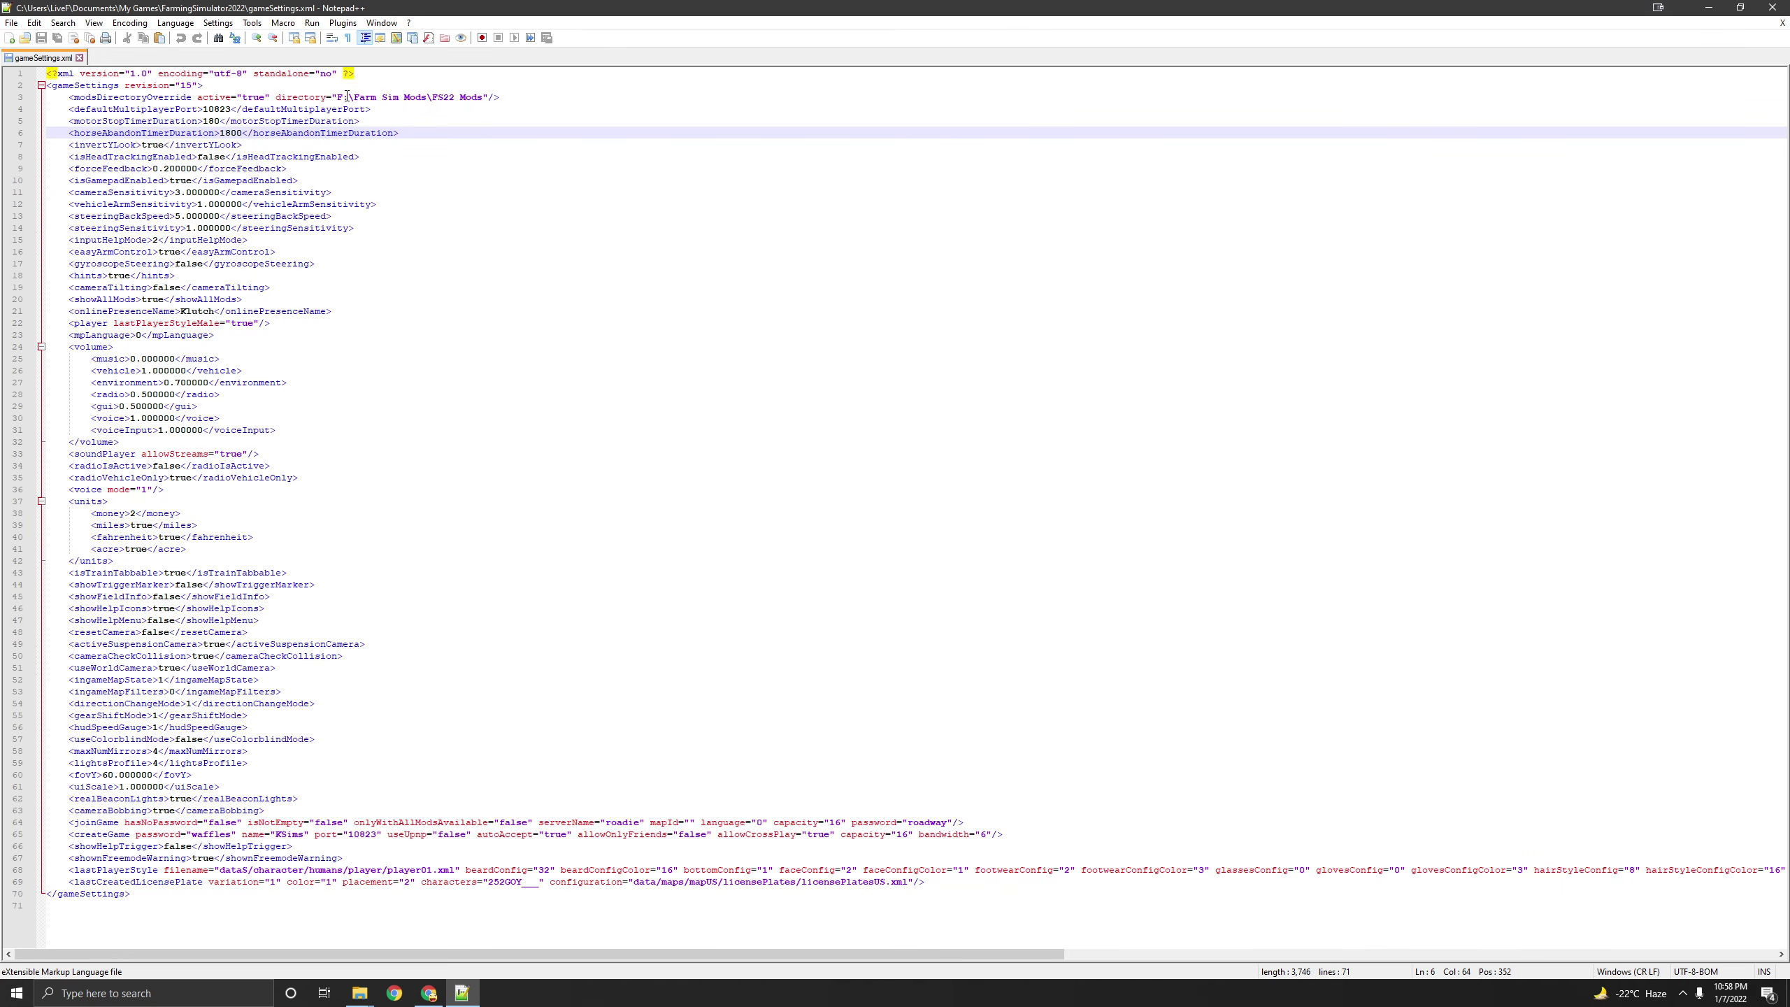
left_click_drag(339, 96, 485, 96)
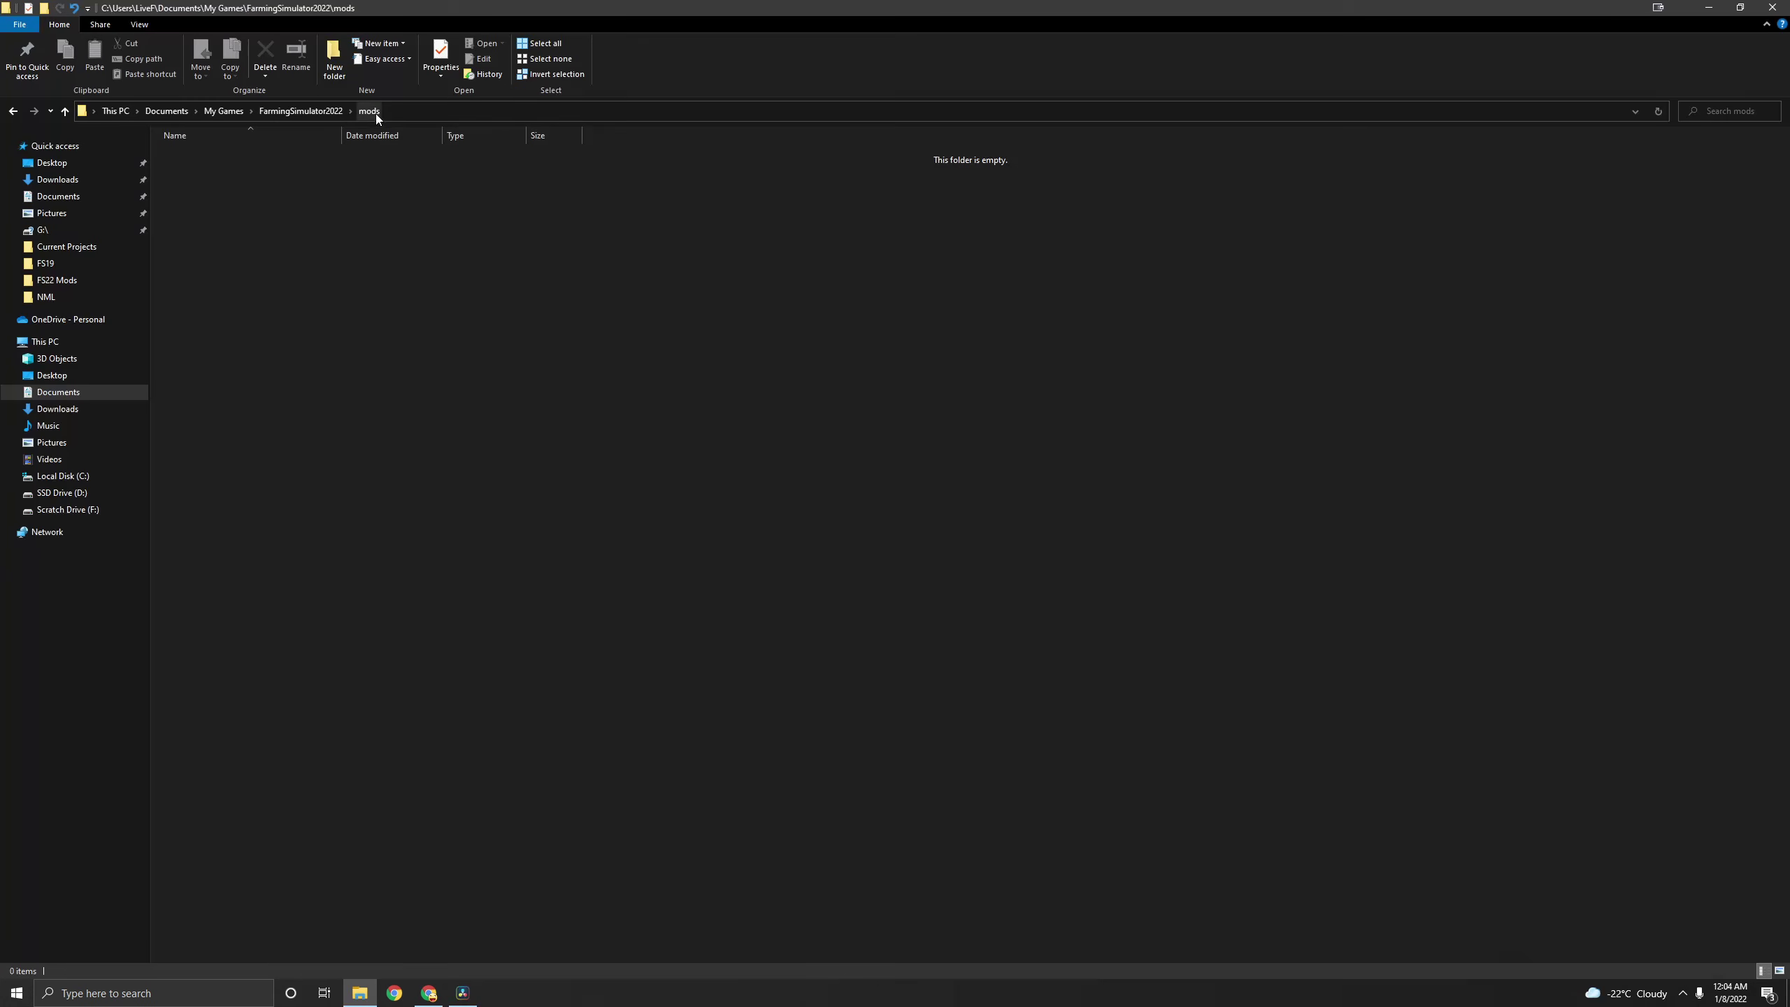
Step: Copy the address of the FarmingSimulator2022 mods folder in File Explorer and paste it over the modsDirectoryOverride directory path in Notepad++
right_click(374, 113)
left_click(411, 118)
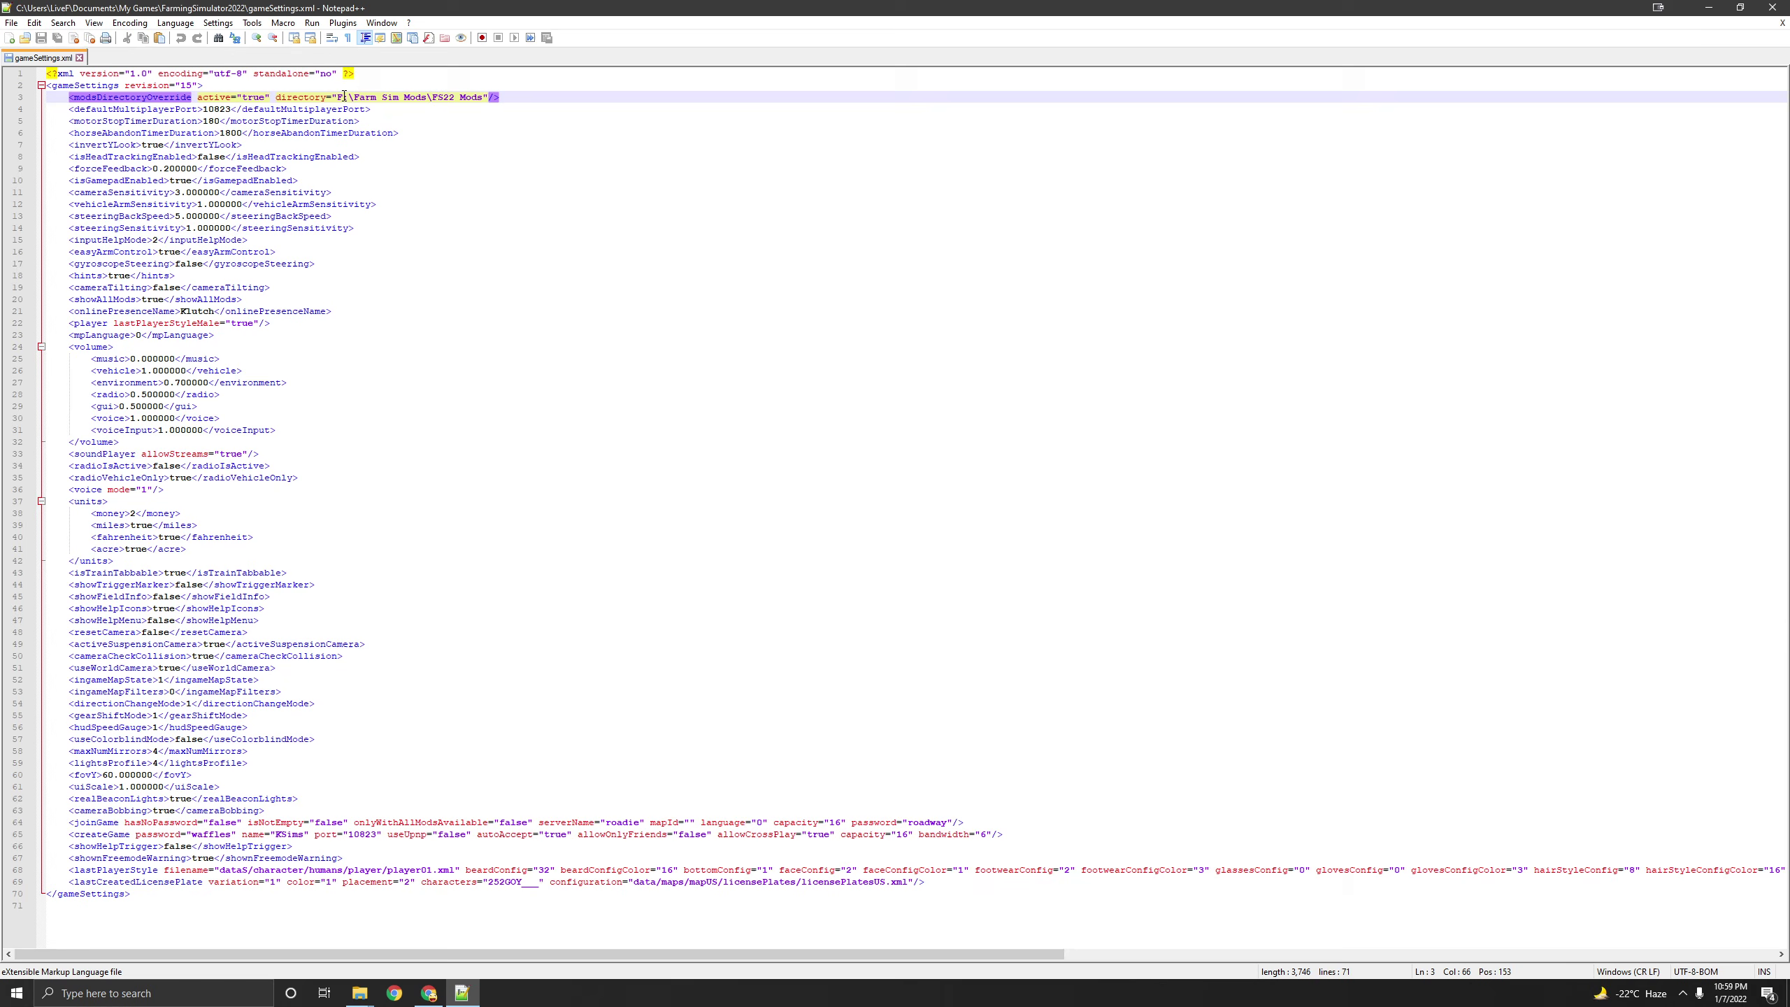
left_click(338, 97)
left_click_drag(339, 96, 484, 96)
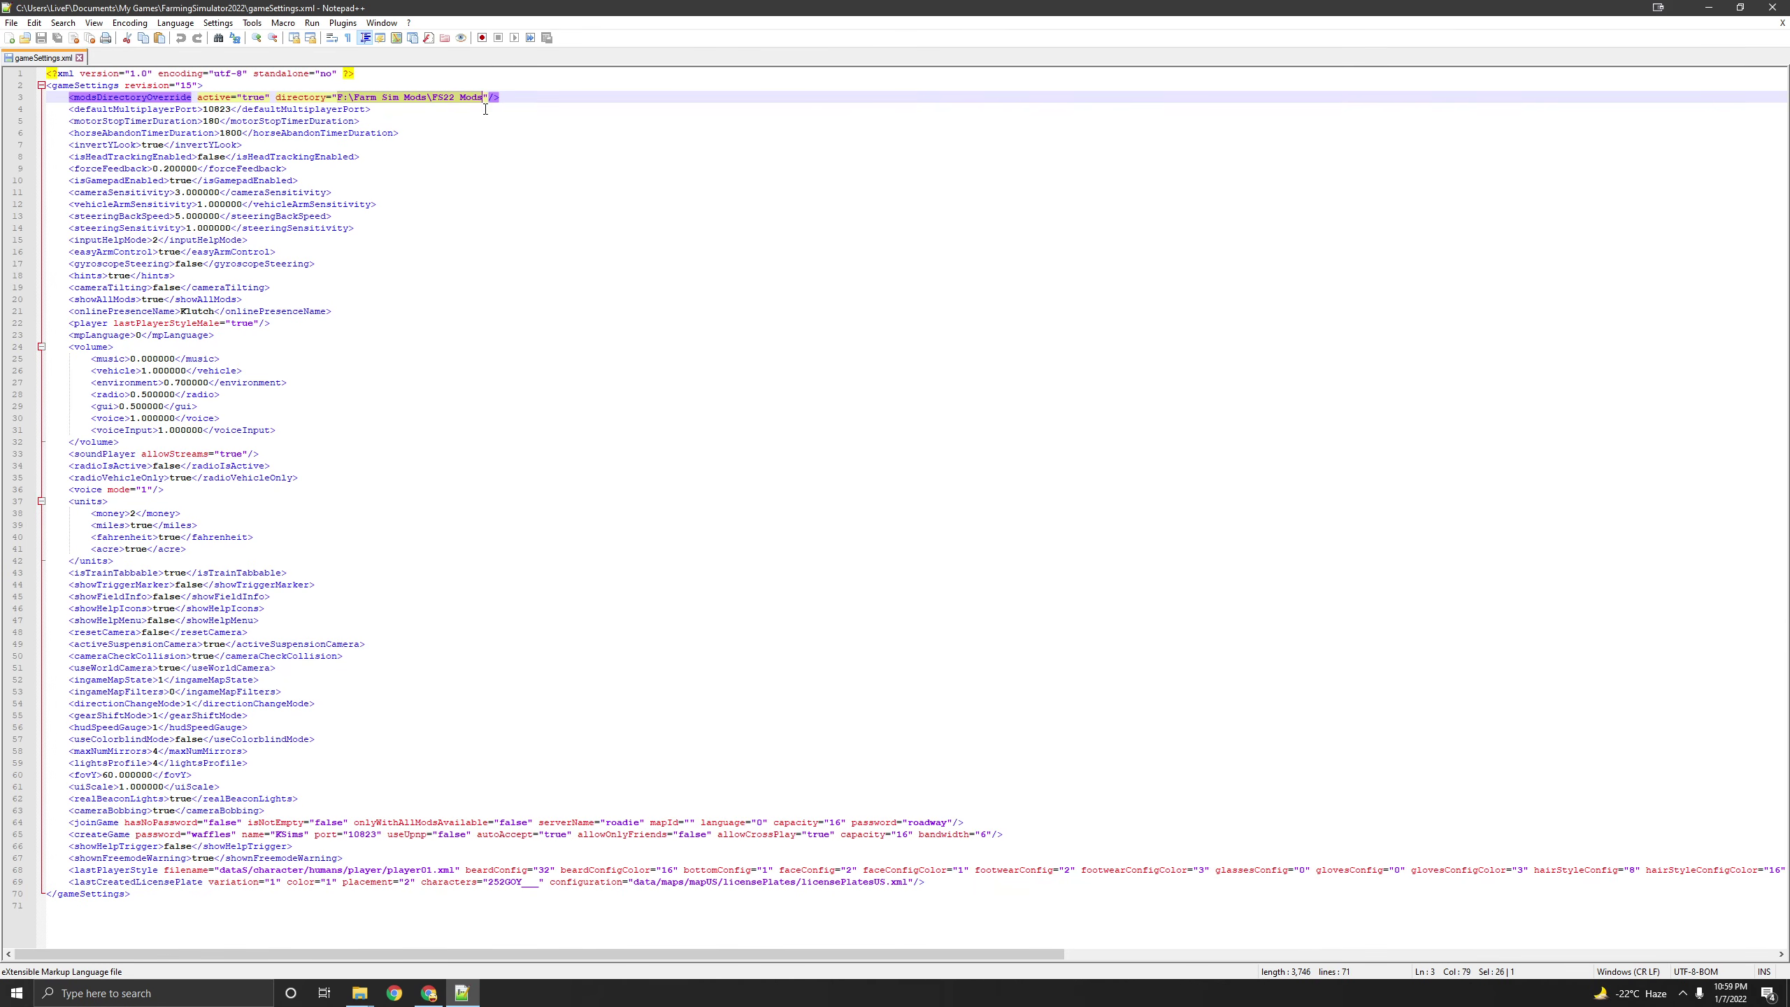
key("ctrl+v")
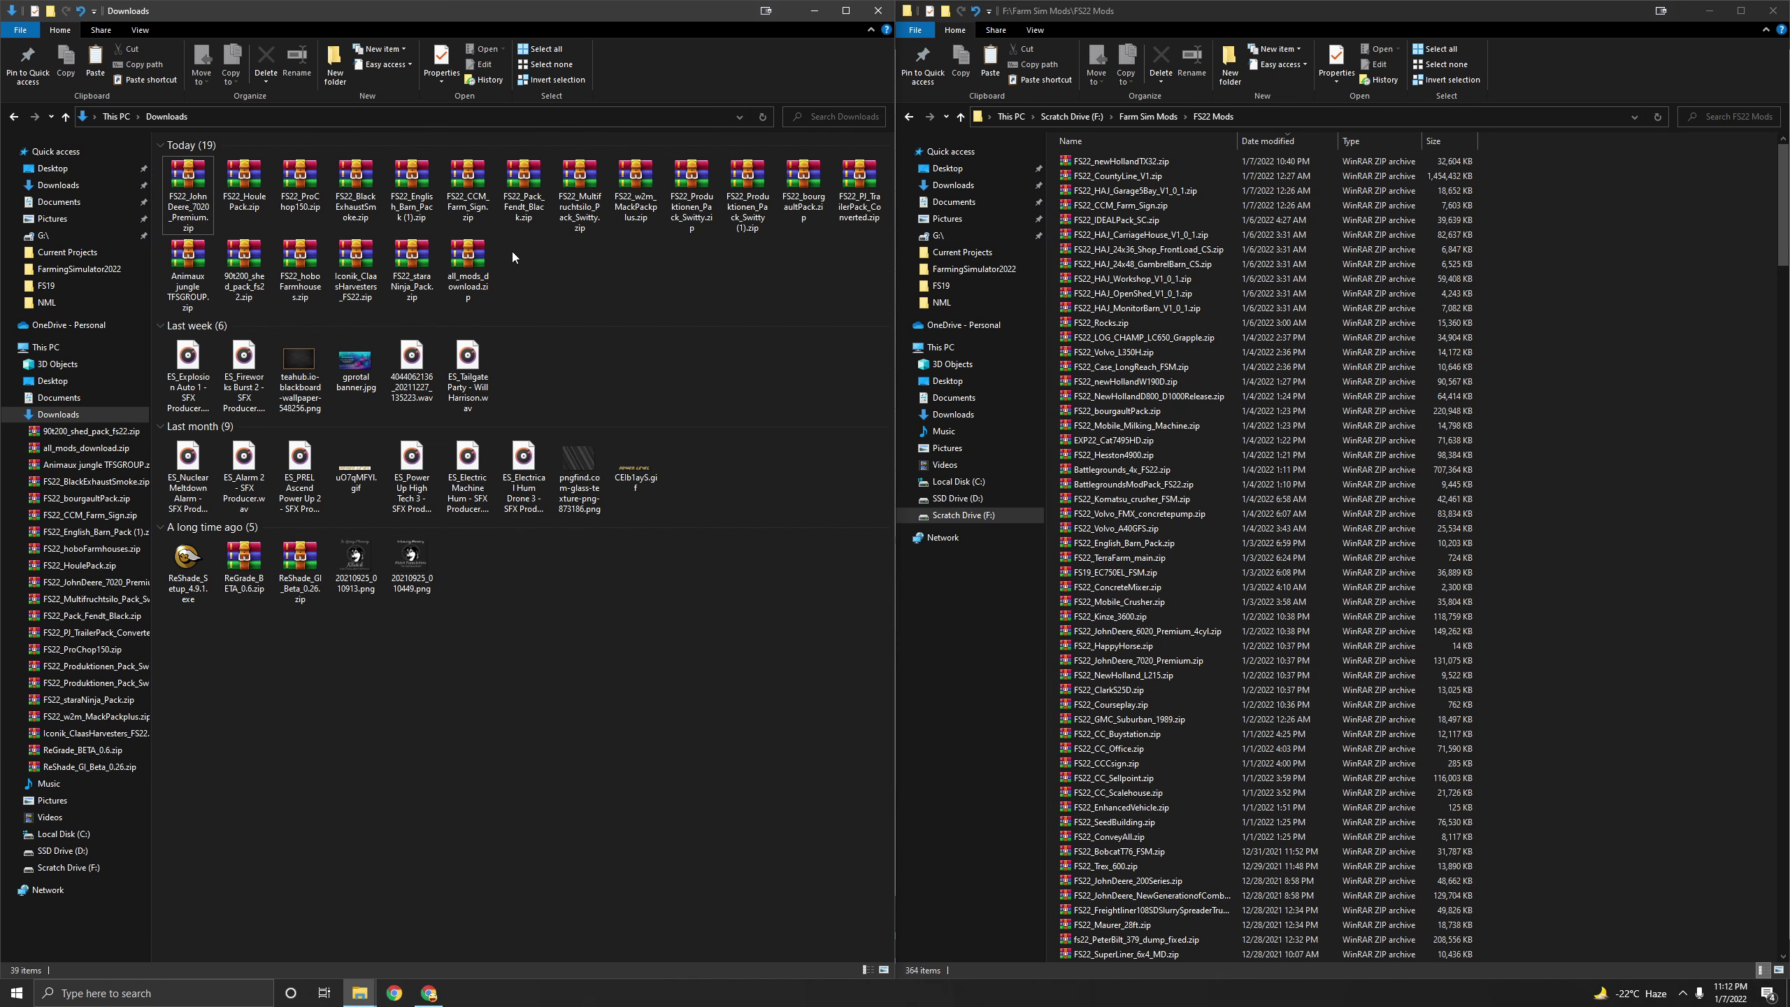
Step: Extract FS22_GMC_Suburban_1989.zip from all_mods_download.zip into the FS22 Mods folder, replacing the existing file, and put the archive window away
double_click(468, 260)
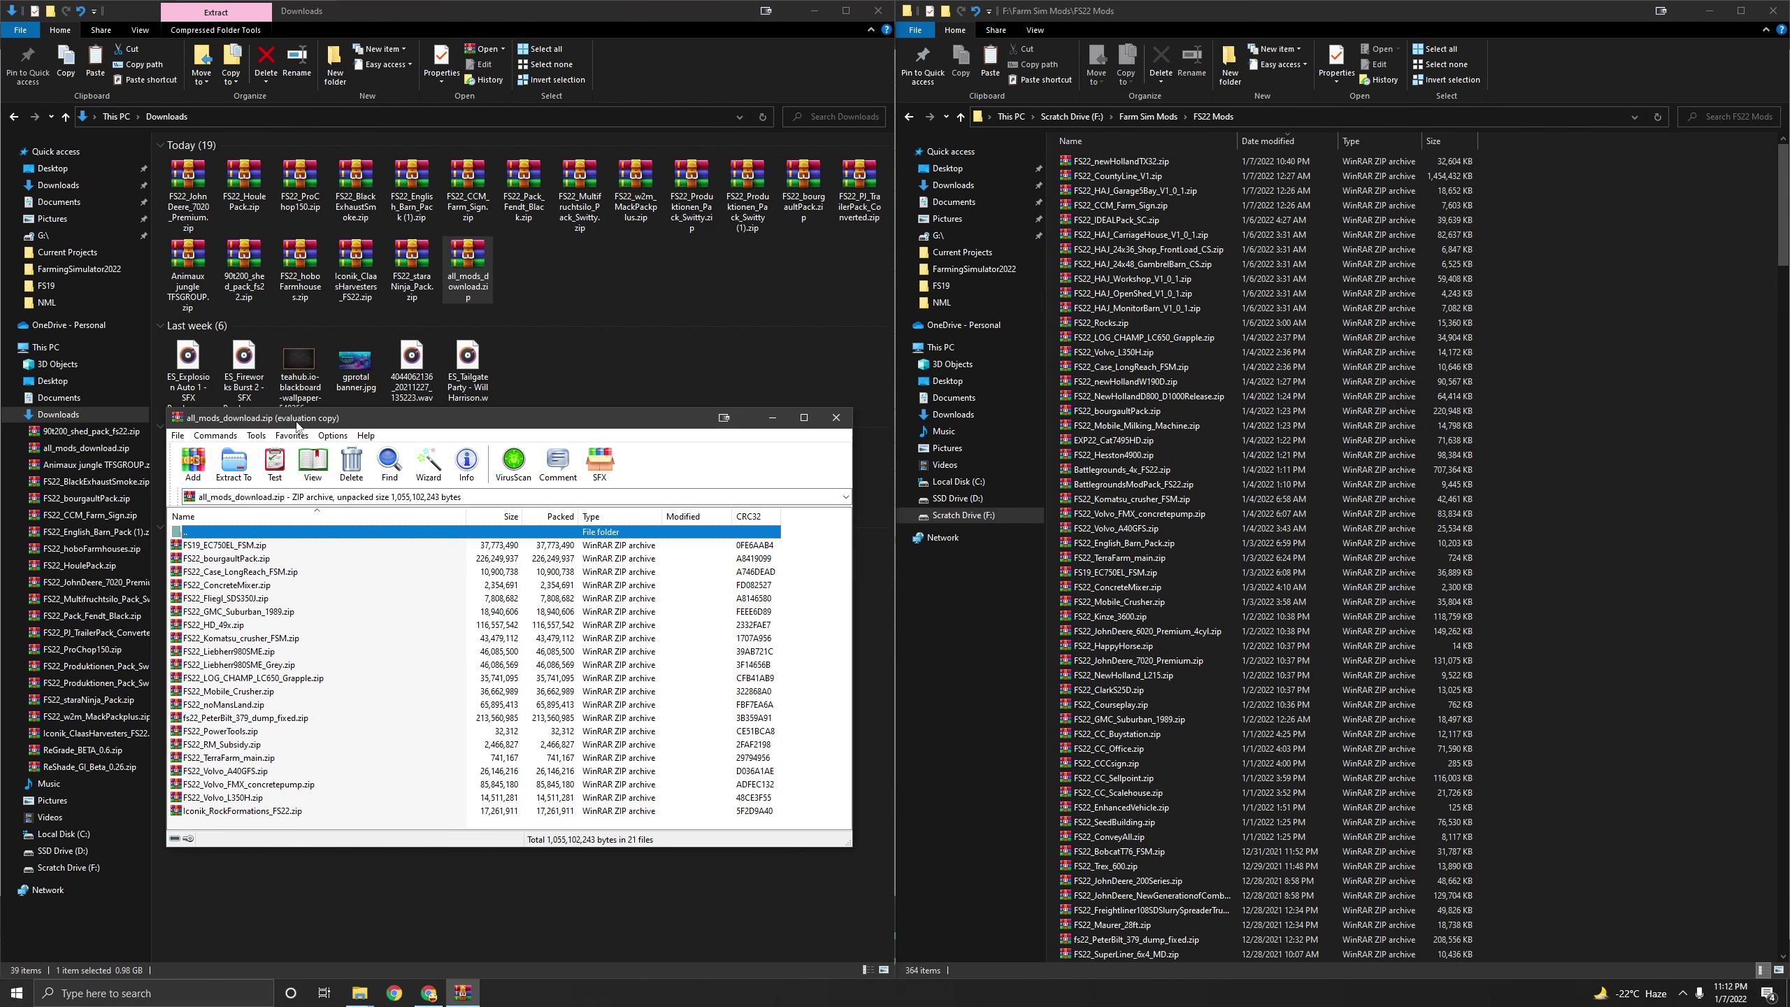
left_click_drag(296, 423, 479, 106)
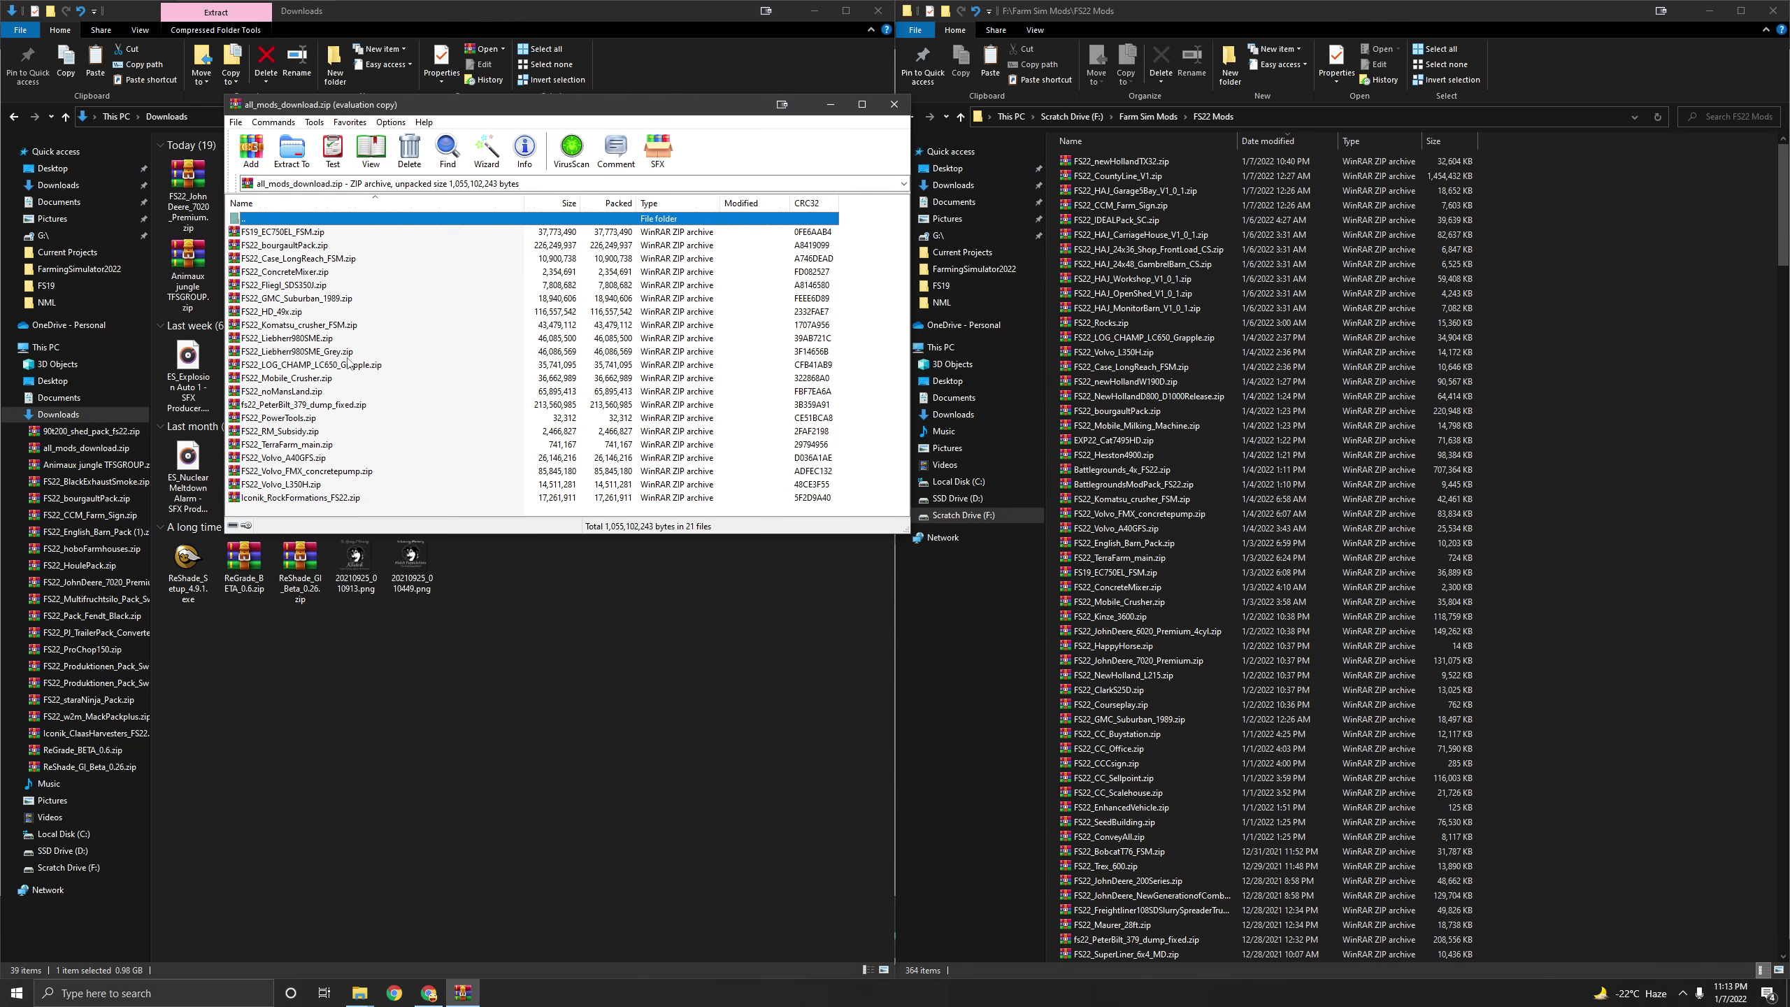
left_click(347, 362)
left_click(296, 298)
left_click_drag(296, 298, 1657, 378)
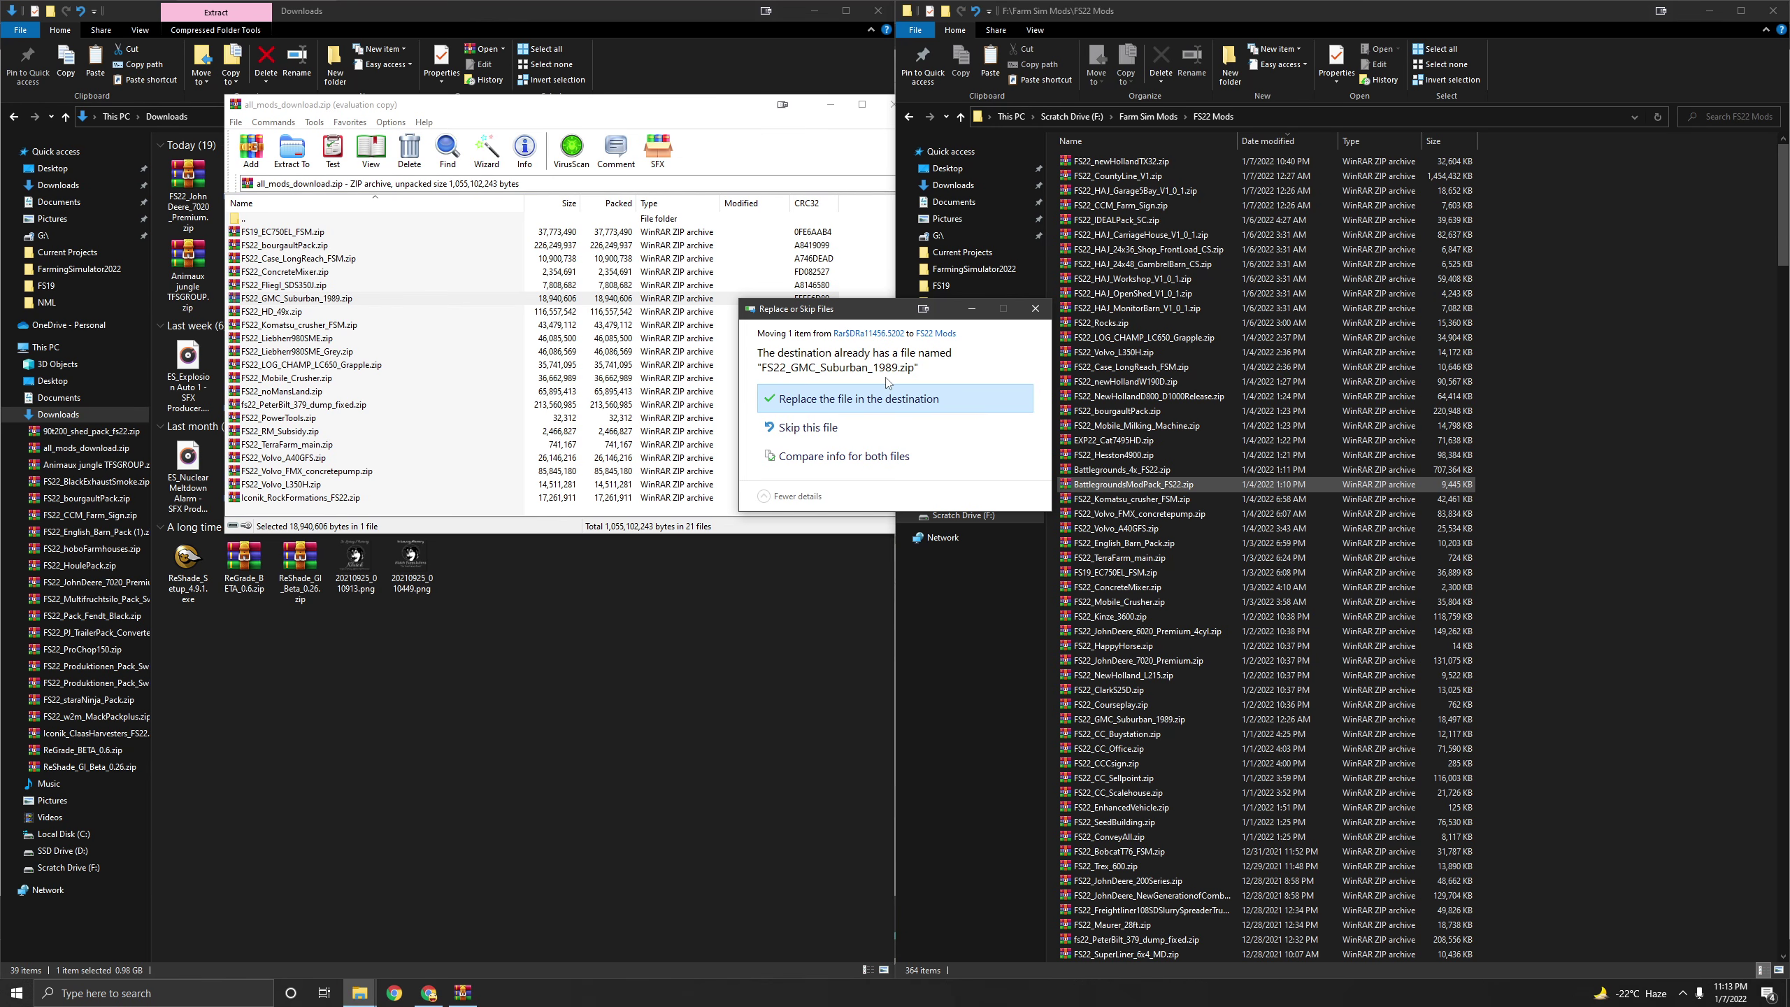
left_click(877, 399)
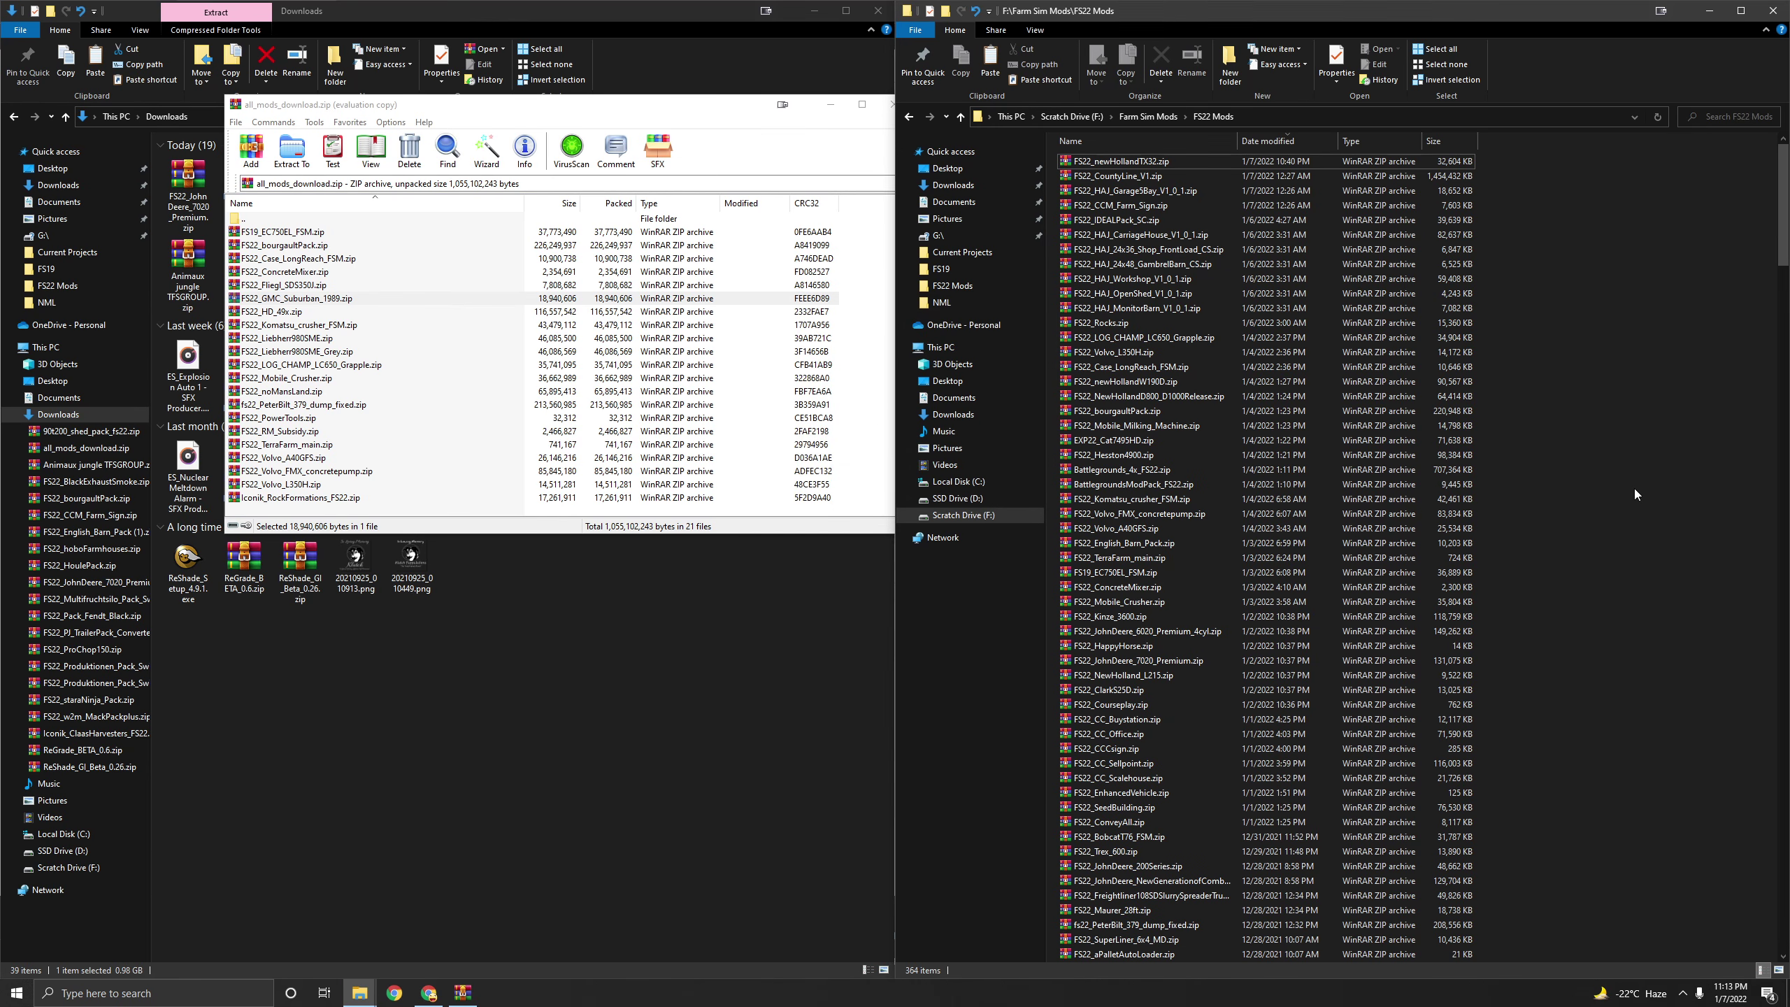
left_click_drag(669, 103, 0, 212)
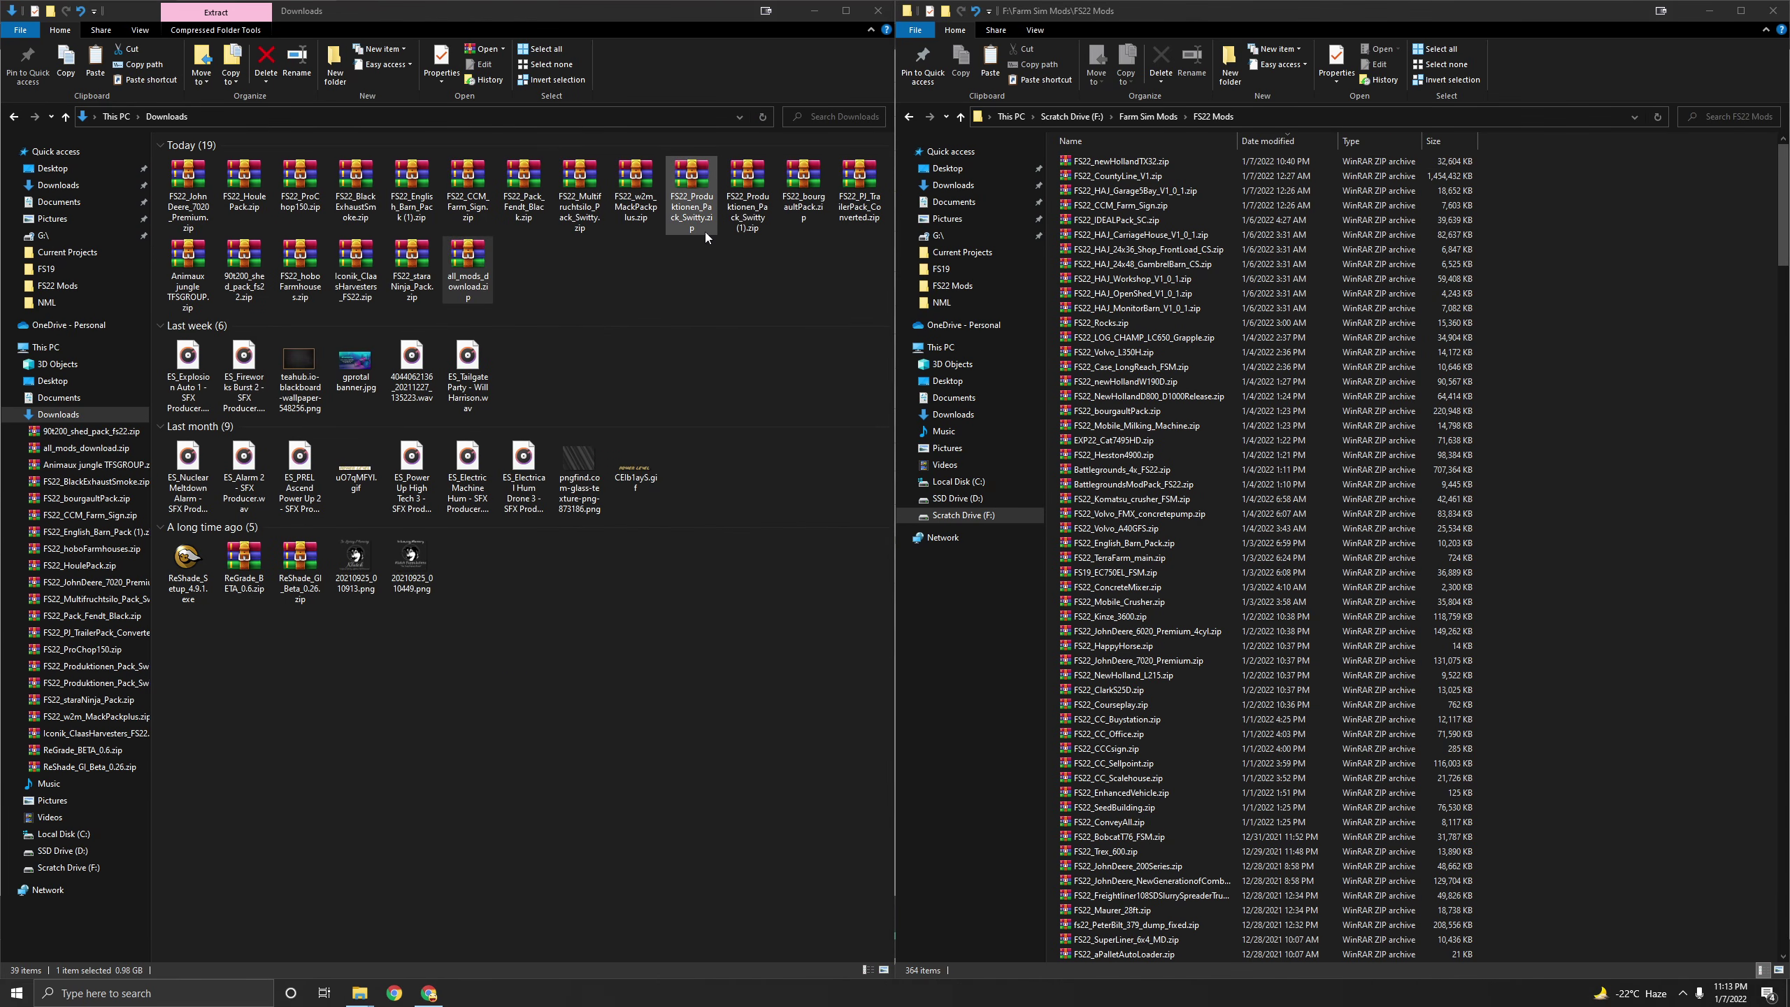